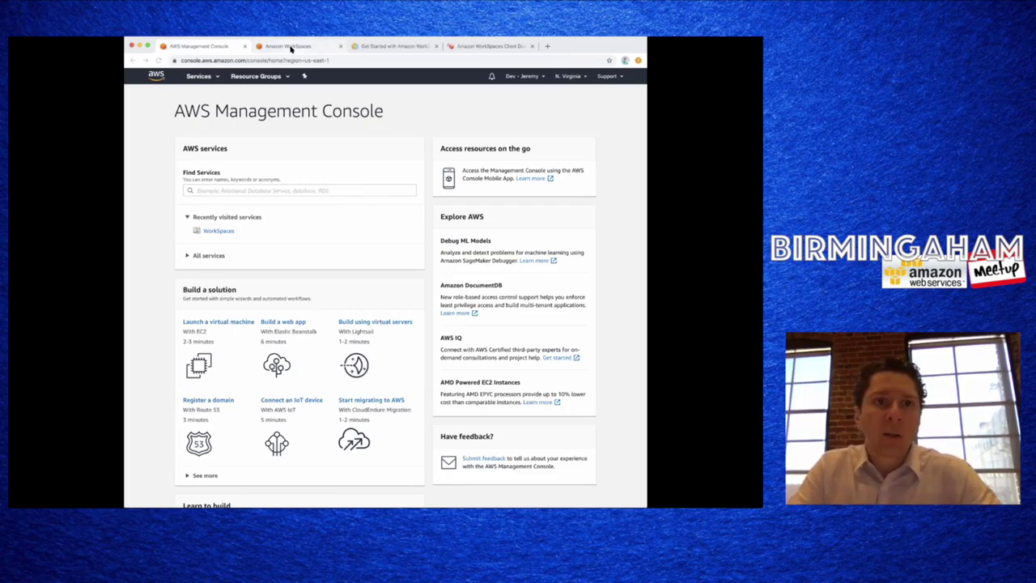
- Review the Amazon WorkSpaces product page, then view the client download page for Windows, macOS, Linux and others
left_click(291, 47)
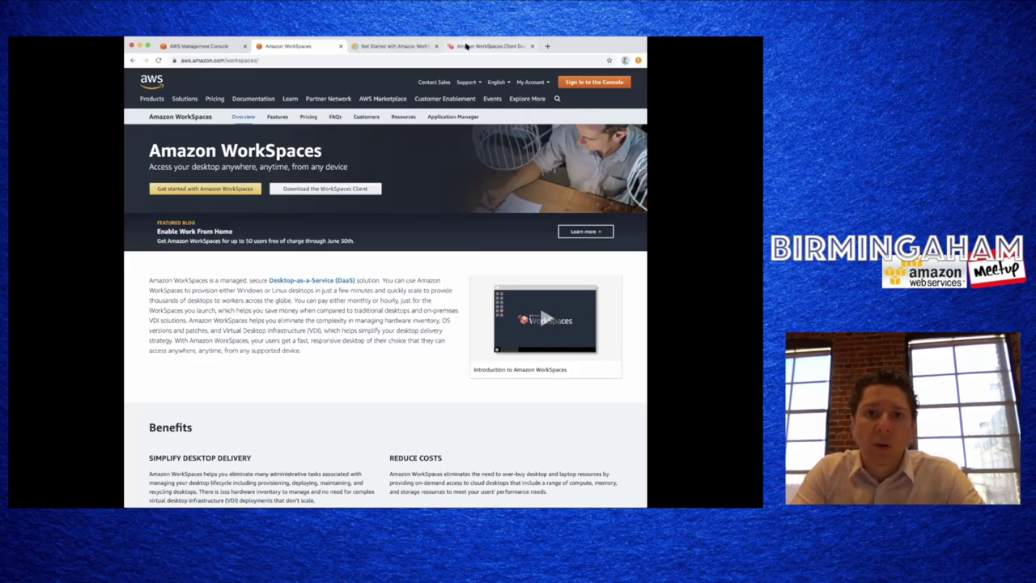
left_click(466, 46)
- Launch the Web Access client, then return to the WorkSpaces product page and Quick Setup guide
left_click(409, 320)
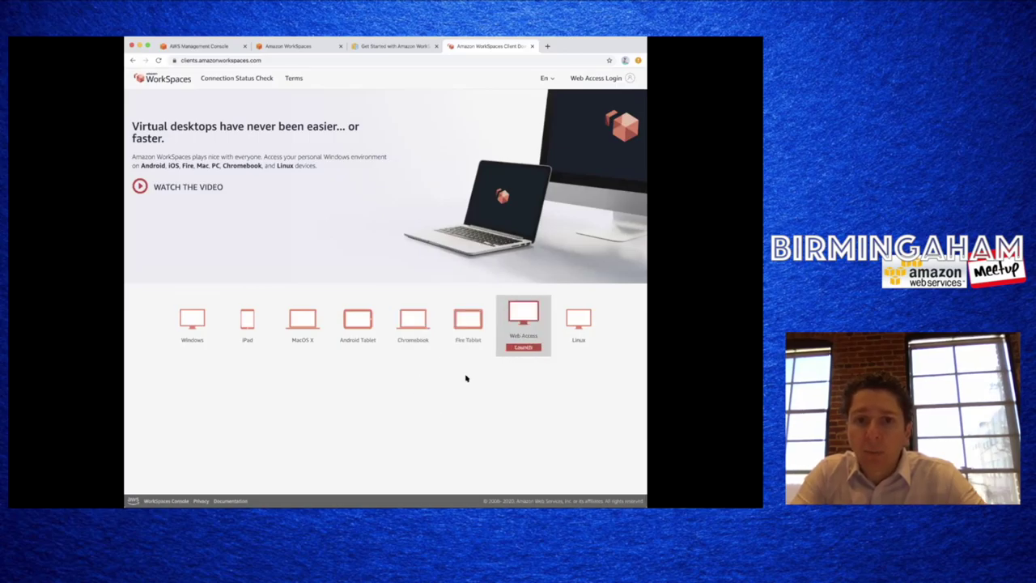
left_click(521, 348)
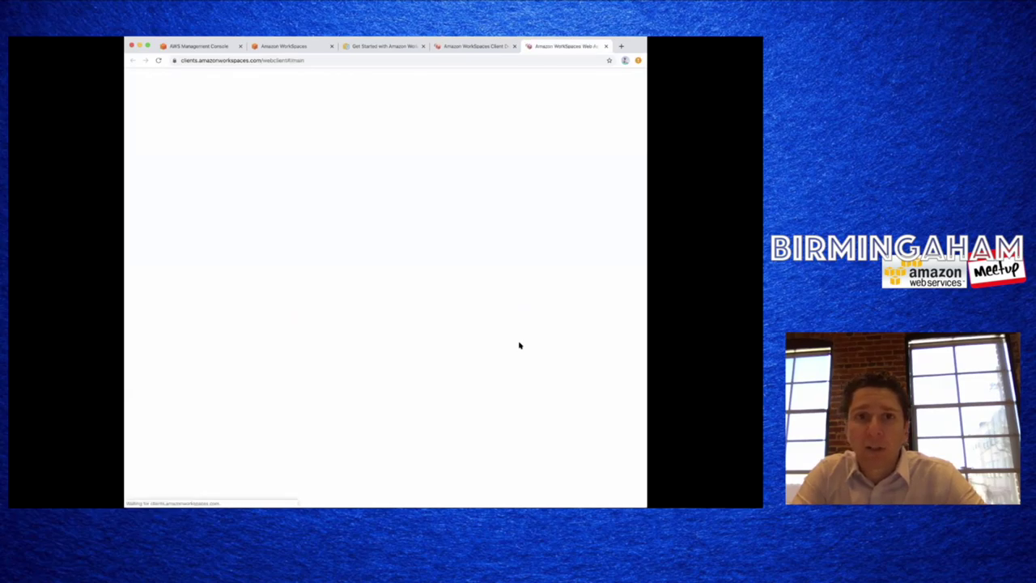
left_click(478, 46)
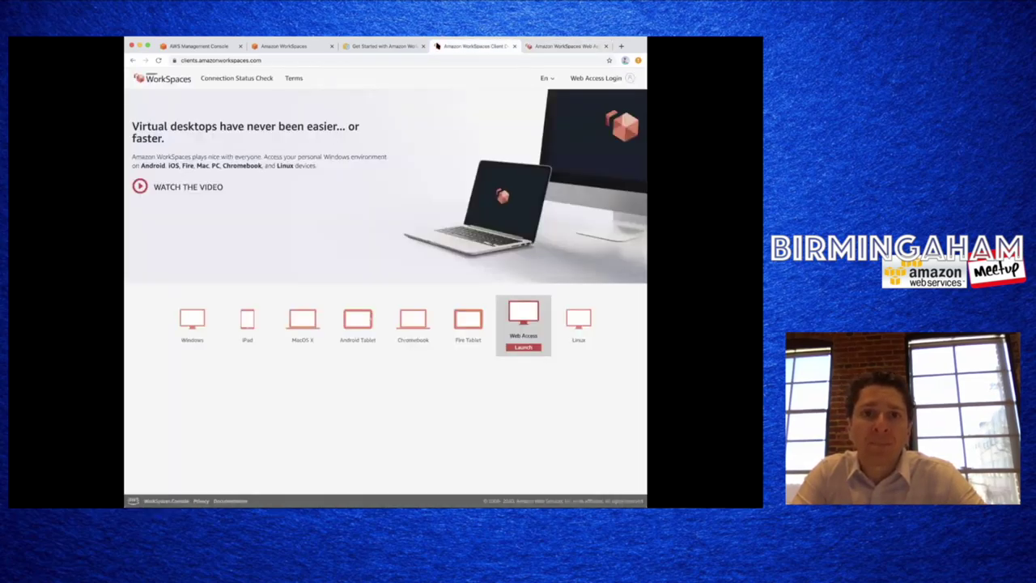
left_click(353, 46)
left_click(297, 46)
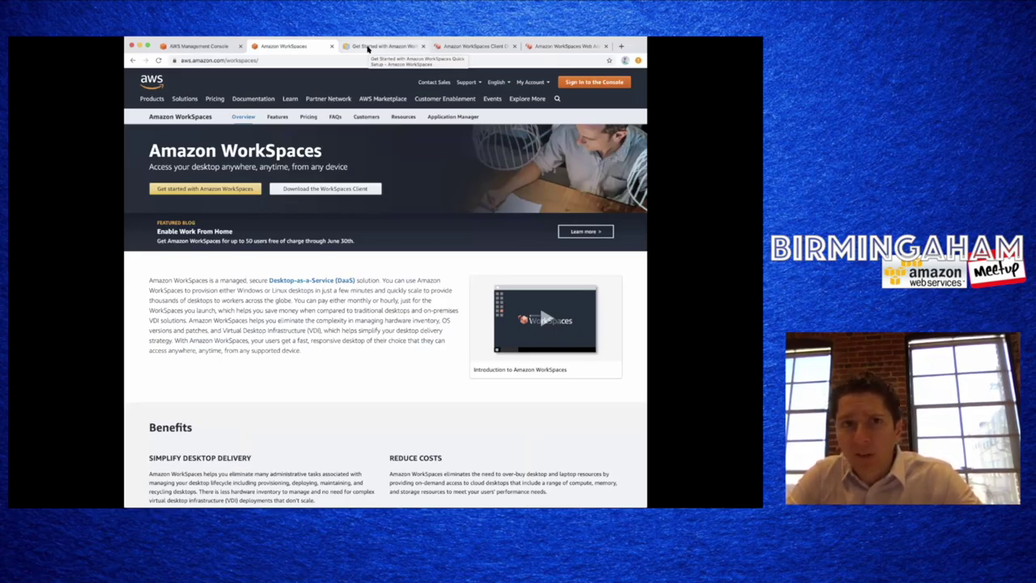
left_click(368, 48)
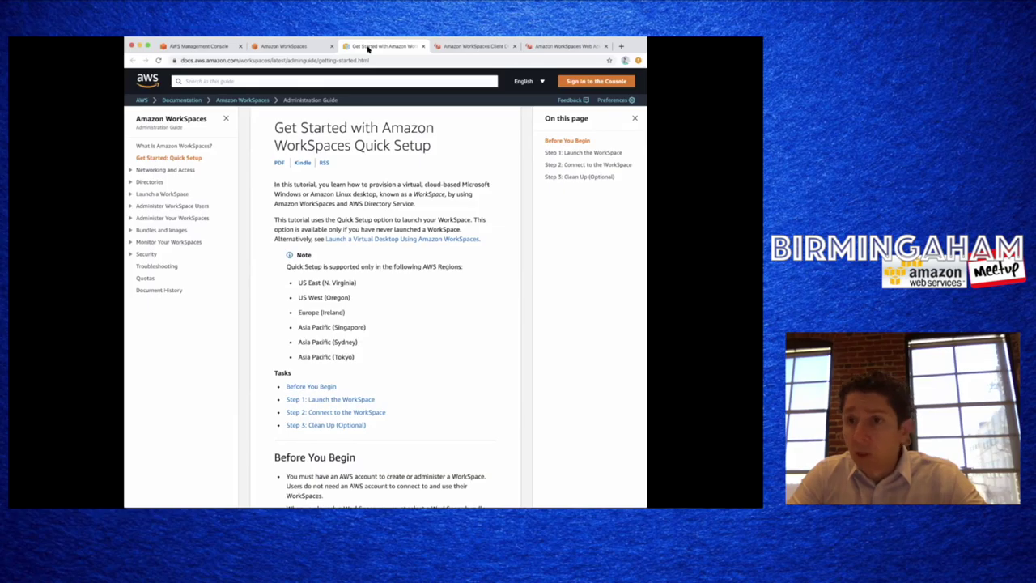
- Leave the Quick Setup documentation and switch back toward the Amazon WorkSpaces tab
left_click(276, 47)
- Go from the console home through Services to WorkSpaces and start its Get Started setup
left_click(207, 47)
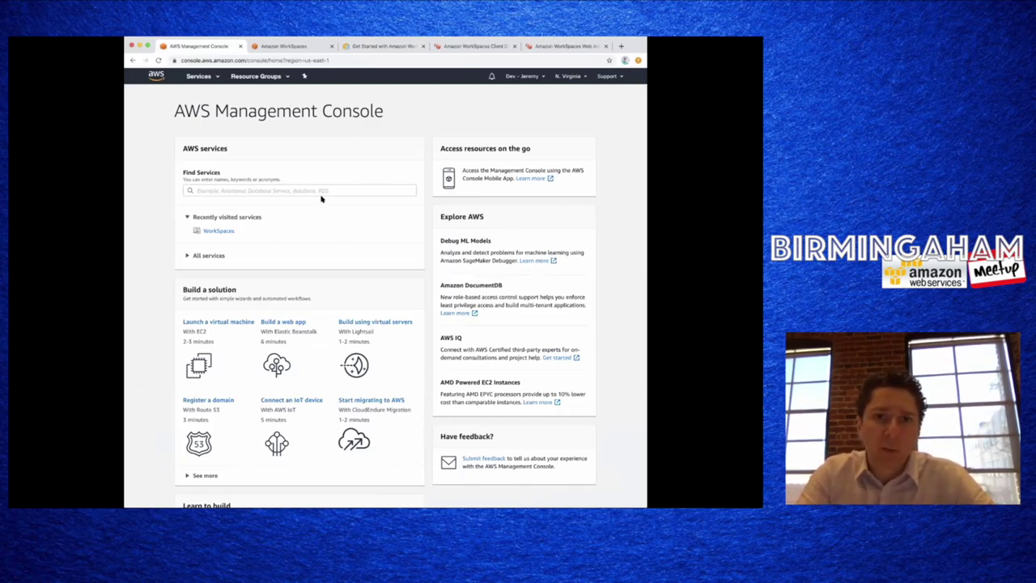
left_click(200, 76)
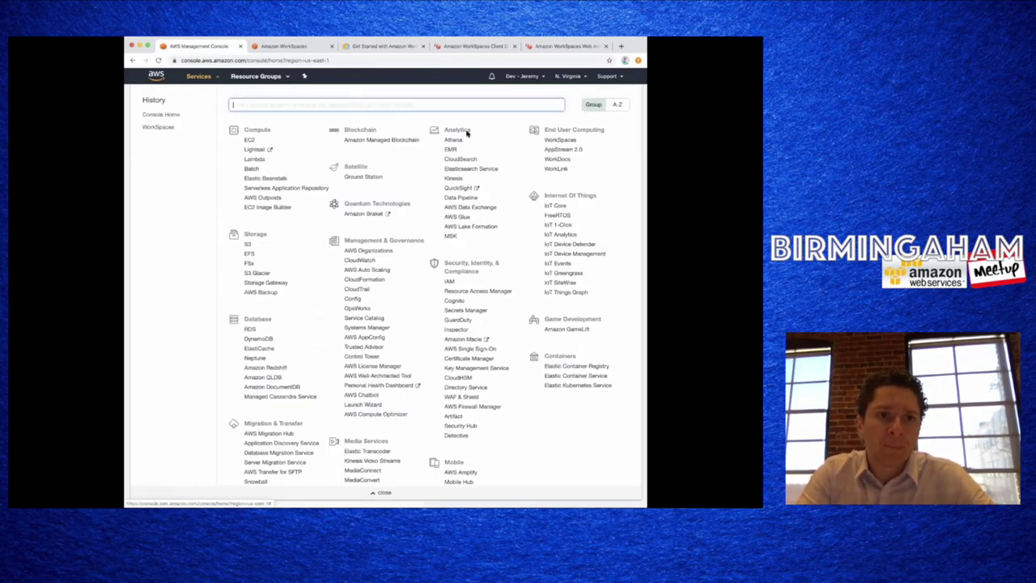
left_click(561, 140)
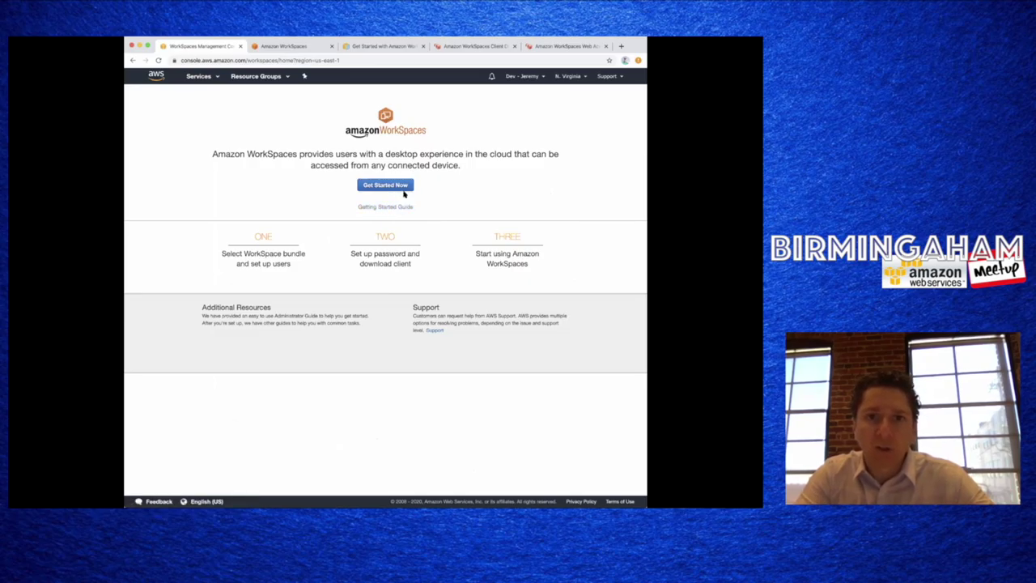
left_click(394, 188)
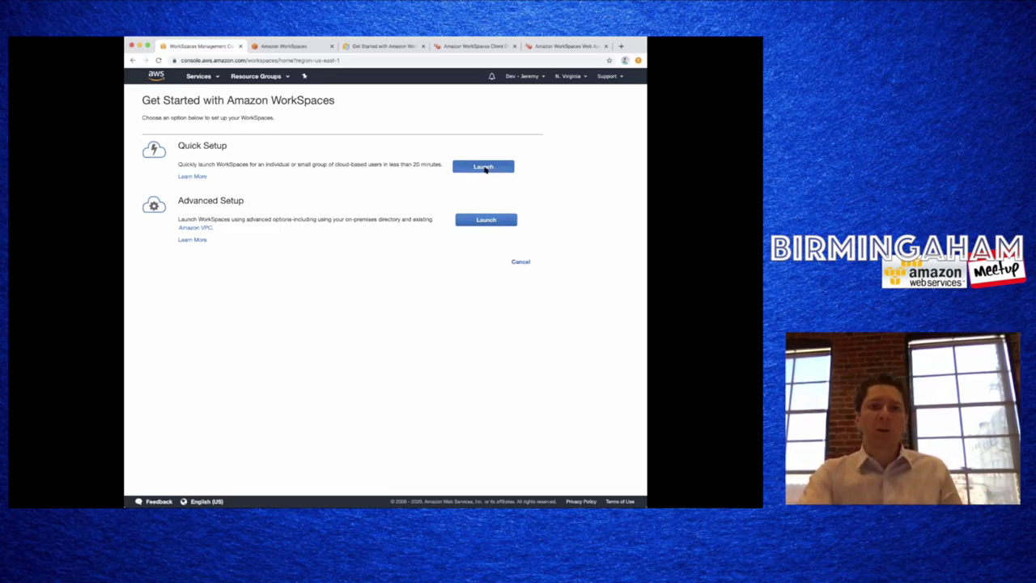
left_click(483, 167)
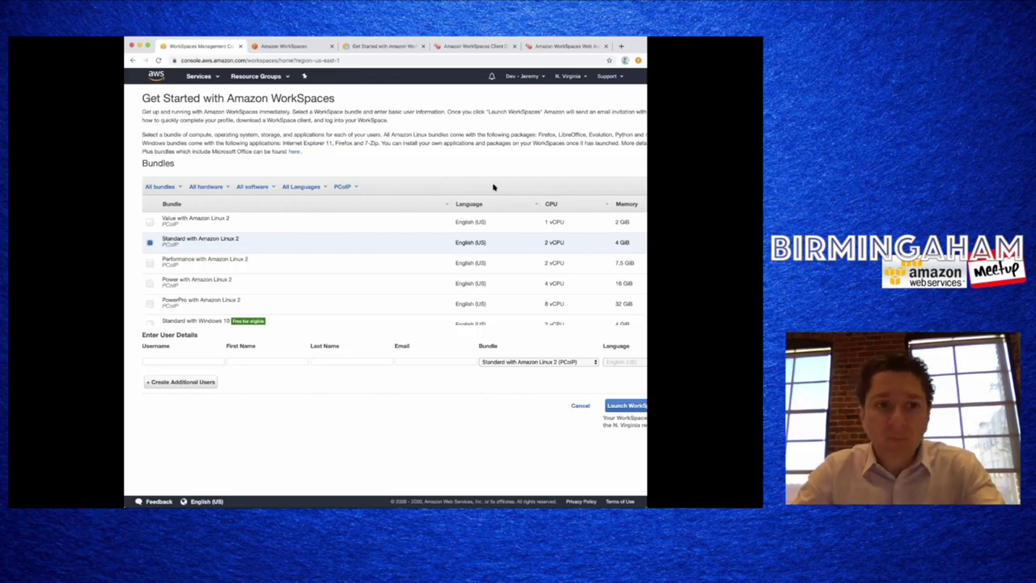
- Select the Standard with Windows 10 bundle after briefly trying the Office 2016 variant, and start the username
scroll(445, 172, "down", 1)
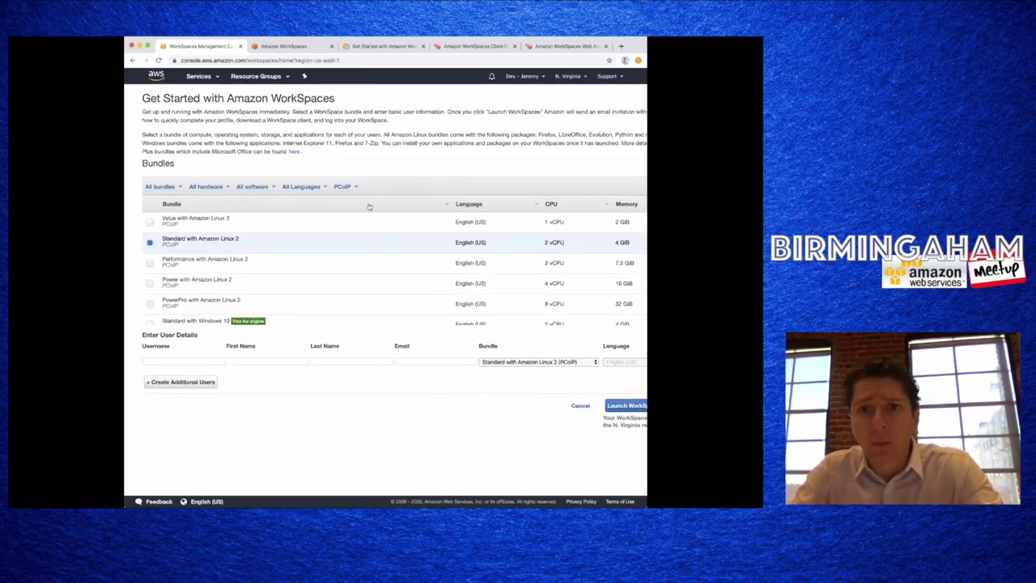
scroll(217, 275, "down", 2)
scroll(217, 275, "down", 6)
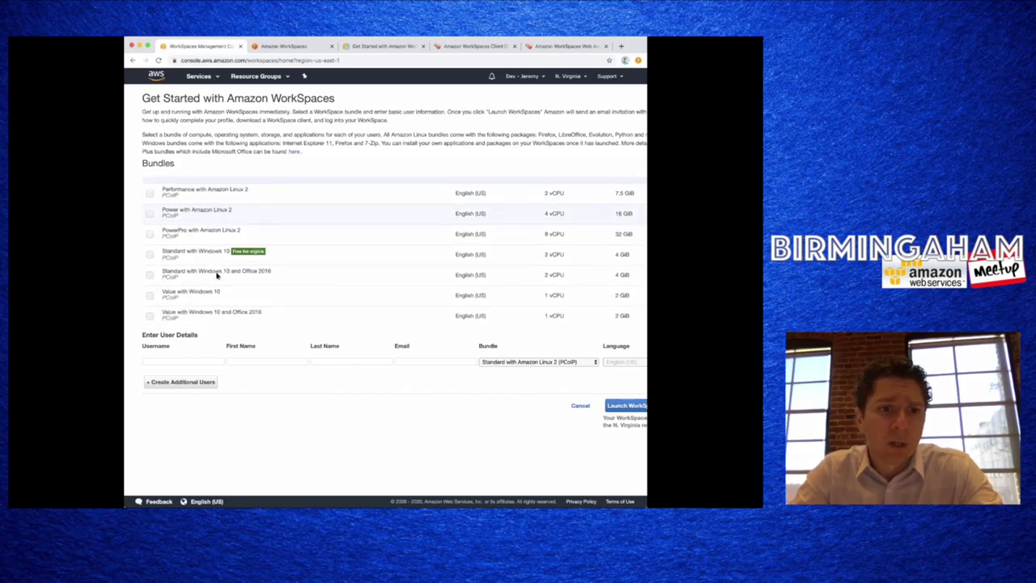
scroll(216, 275, "down", 5)
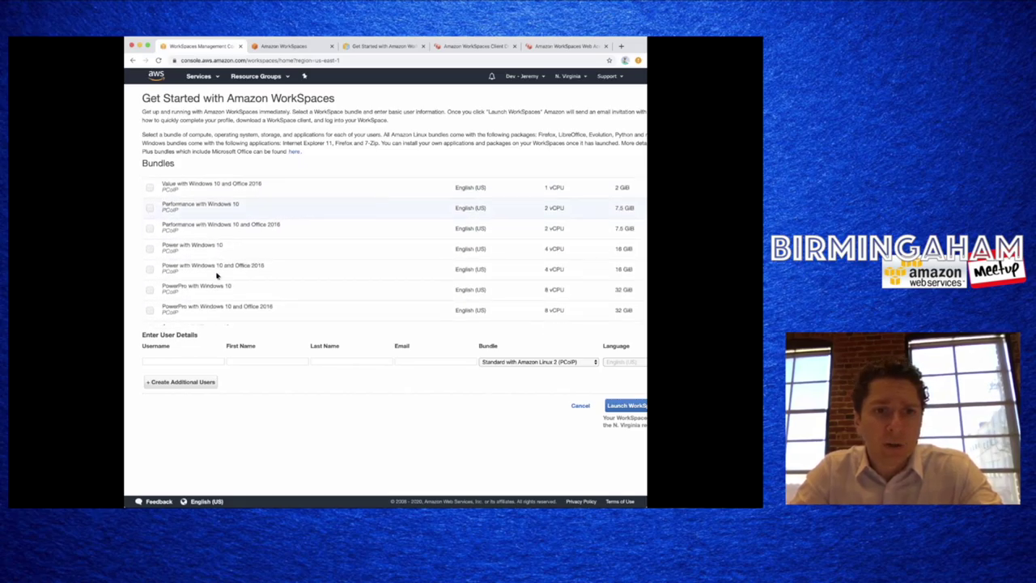
scroll(217, 276, "up", 10)
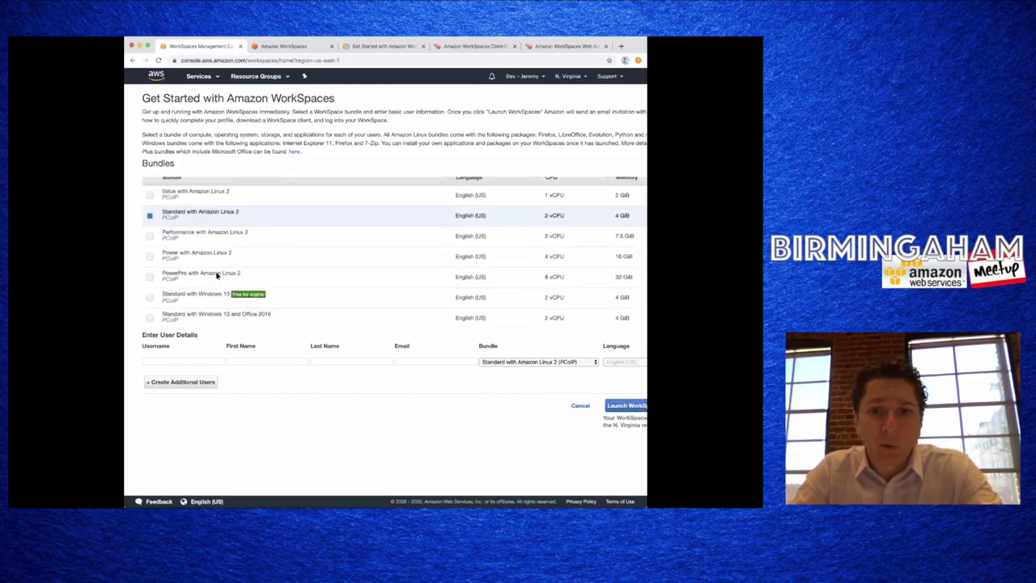
scroll(217, 275, "down", 4)
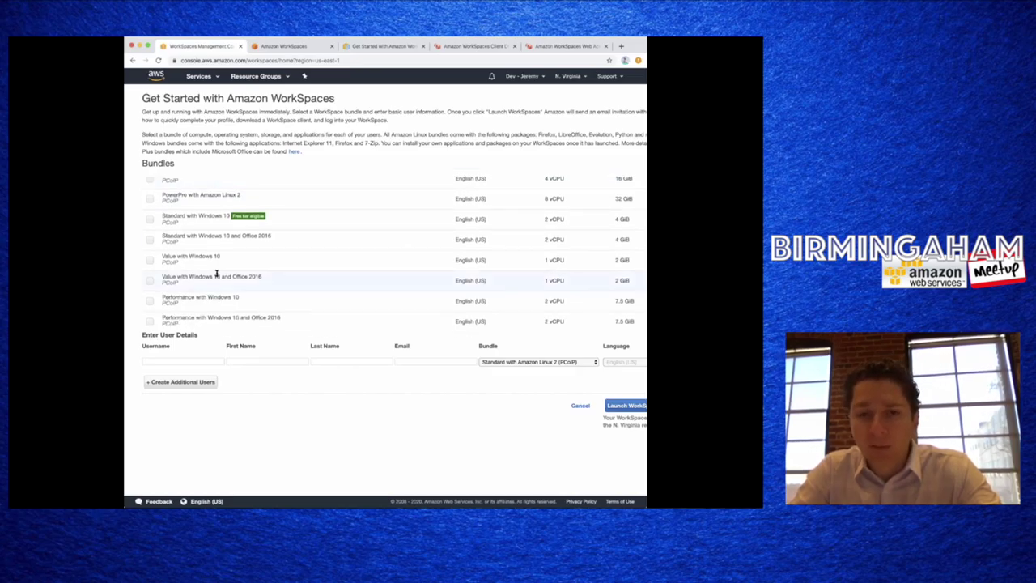
scroll(245, 271, "up", 1)
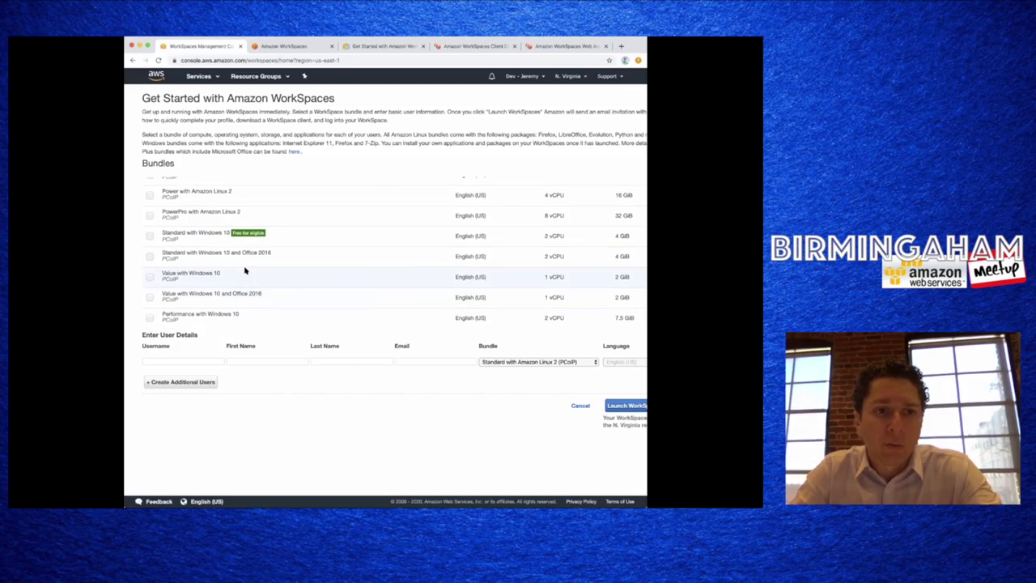
left_click(149, 235)
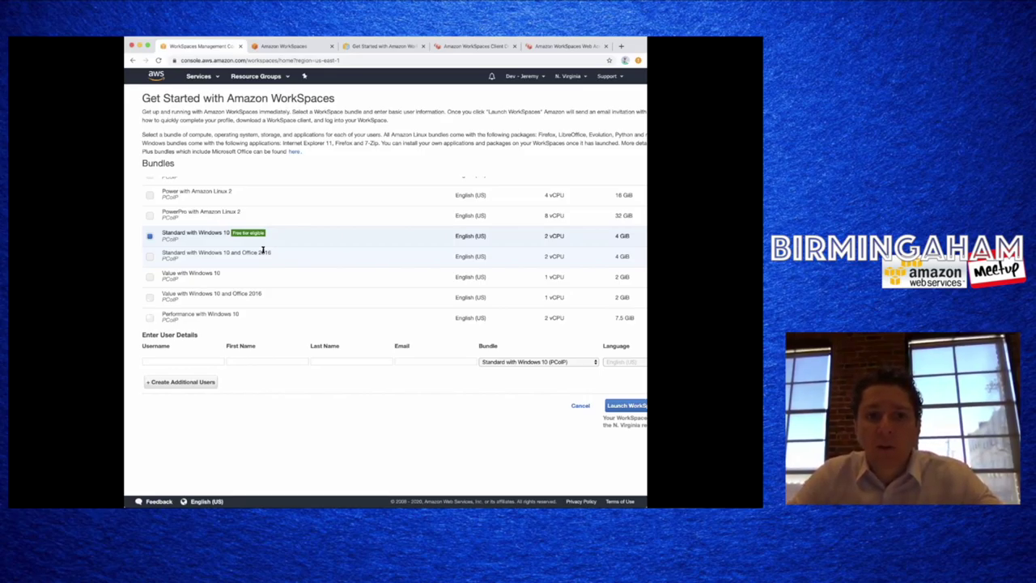
left_click_drag(276, 252, 227, 252)
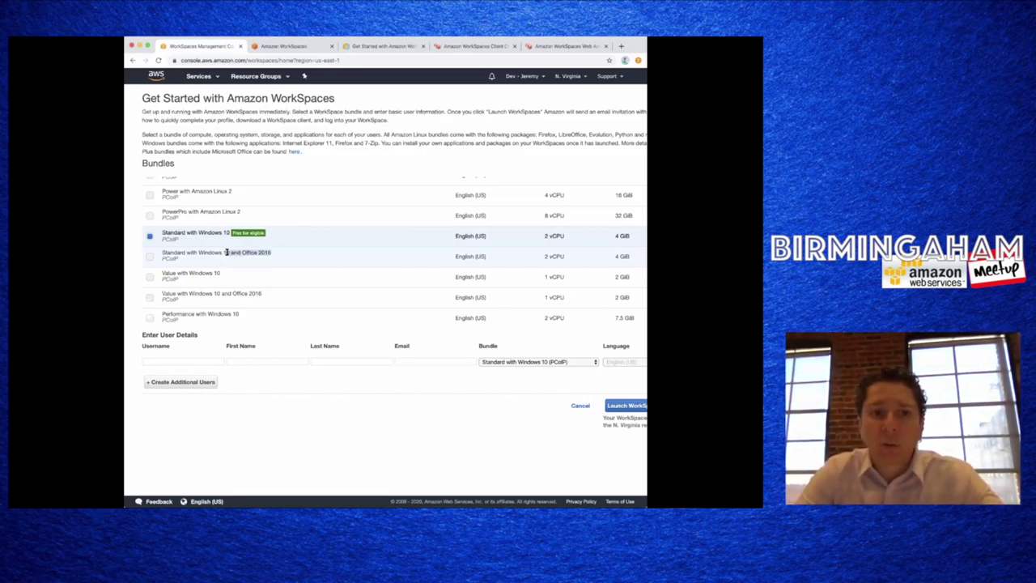
left_click(217, 252)
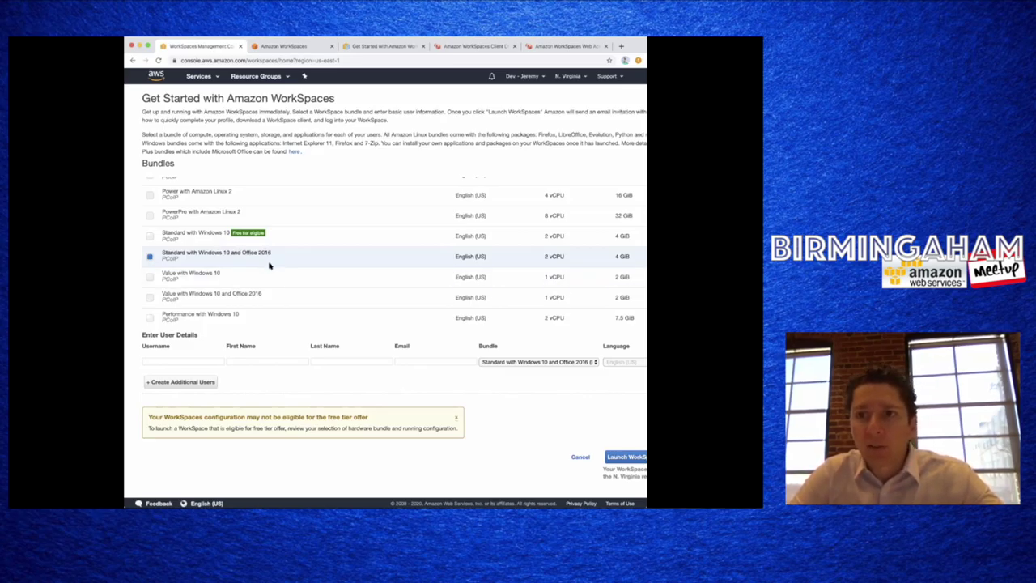
left_click(149, 236)
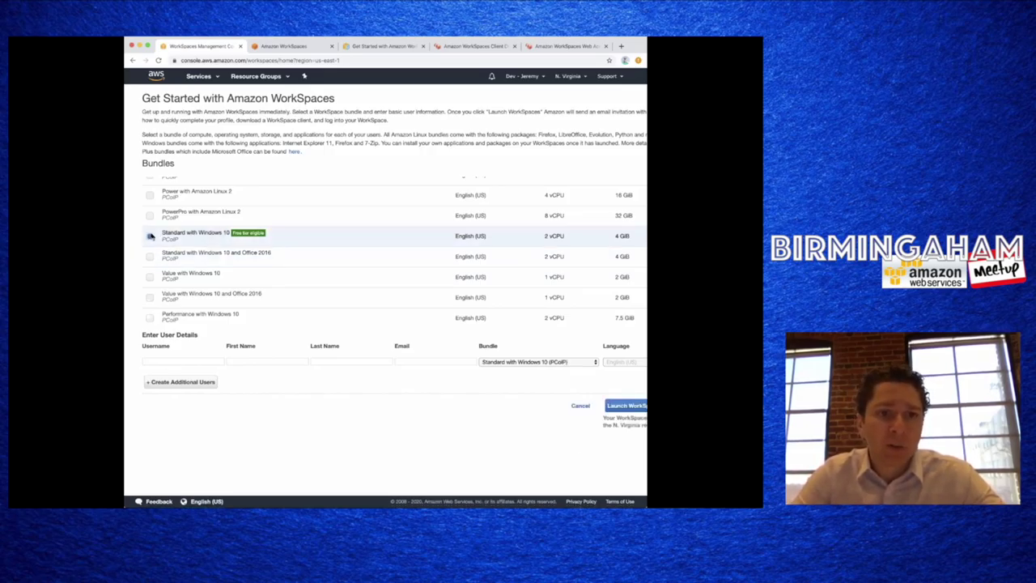
left_click(175, 360)
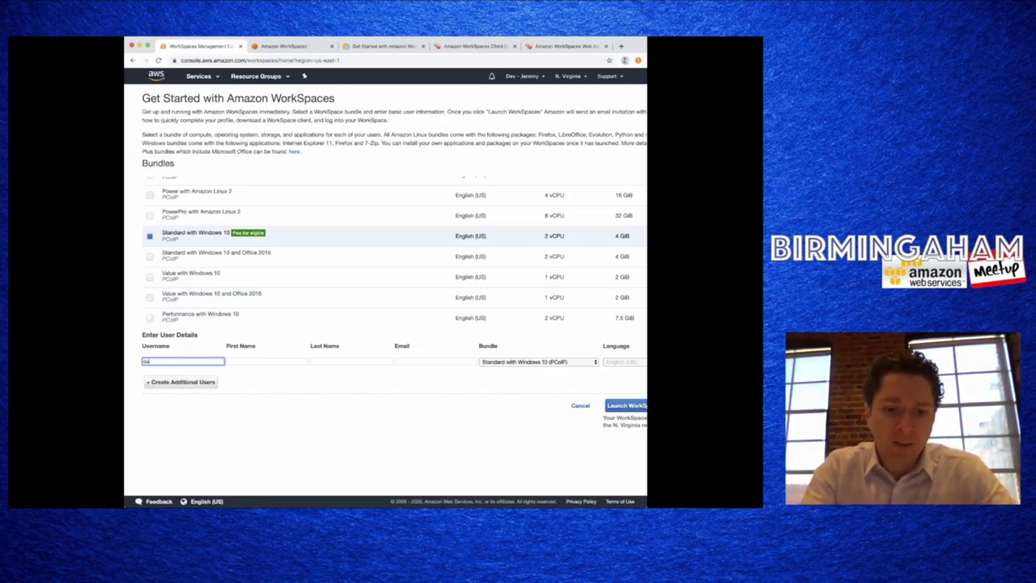
- Fill in the new user's first name, last name and e-mail address
key("Tab")
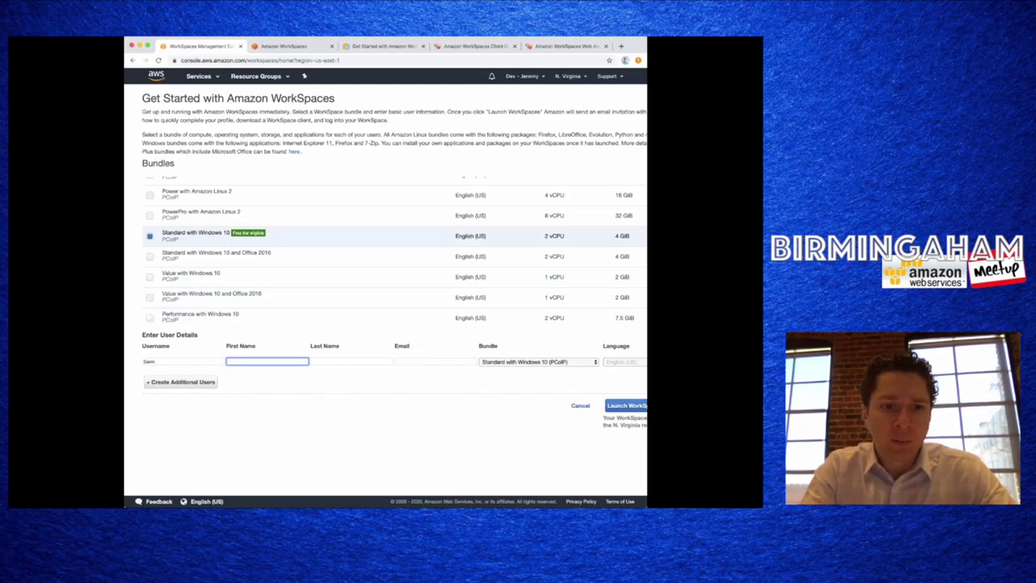
type("Gavin")
key("Tab")
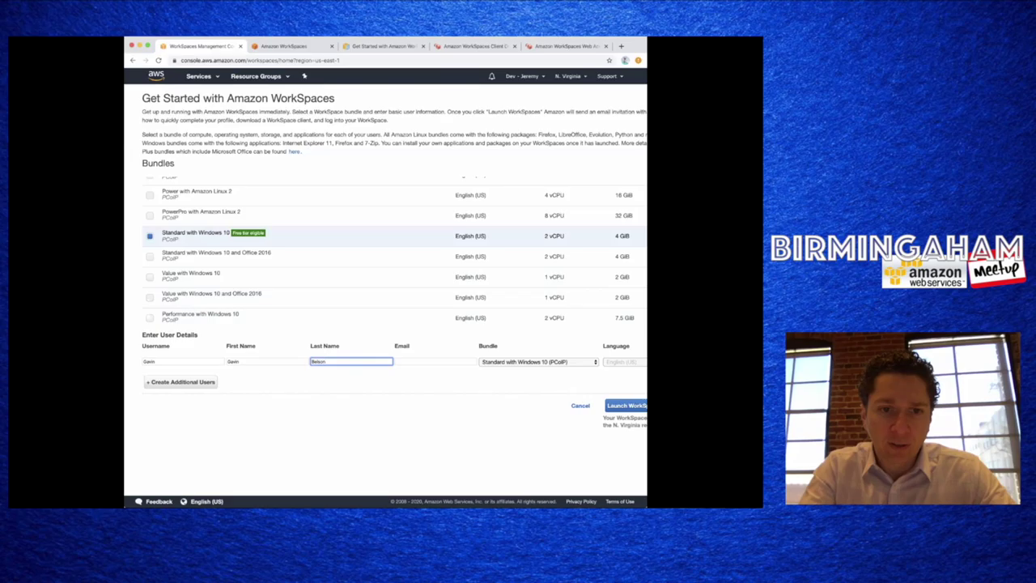
key("Tab")
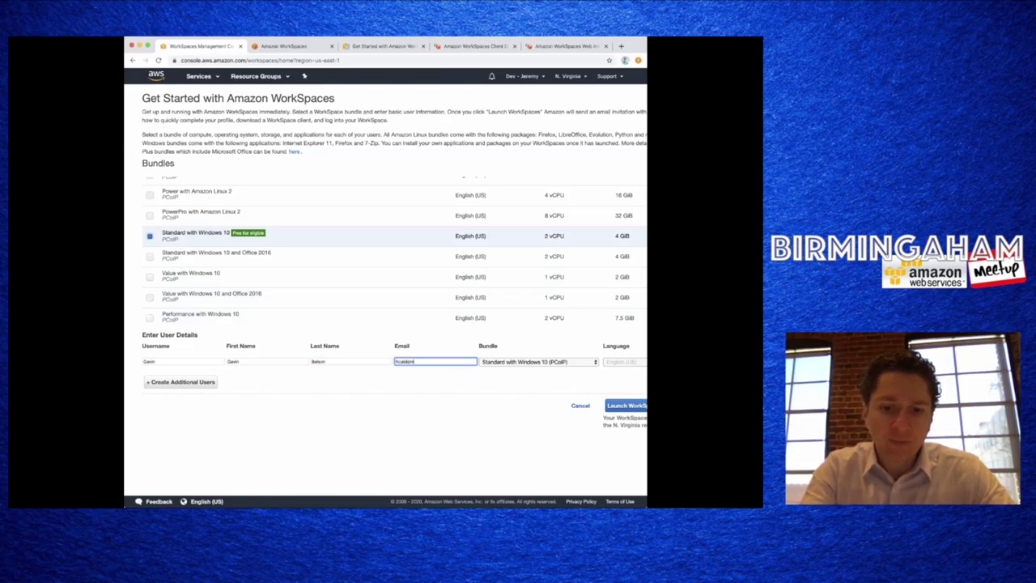
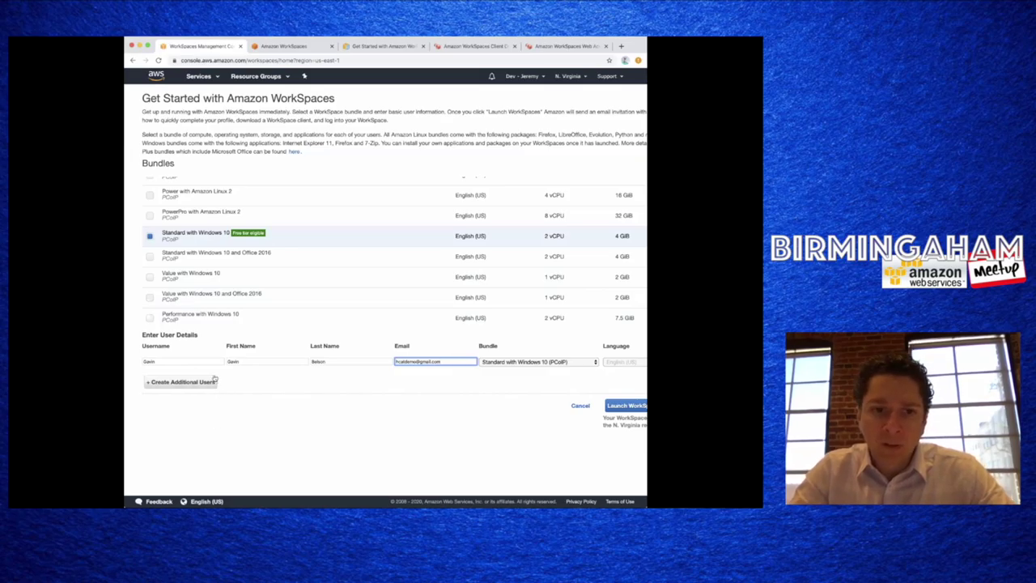
- Double-check the username, name and e-mail entries, then launch the WorkSpace
double_click(195, 361)
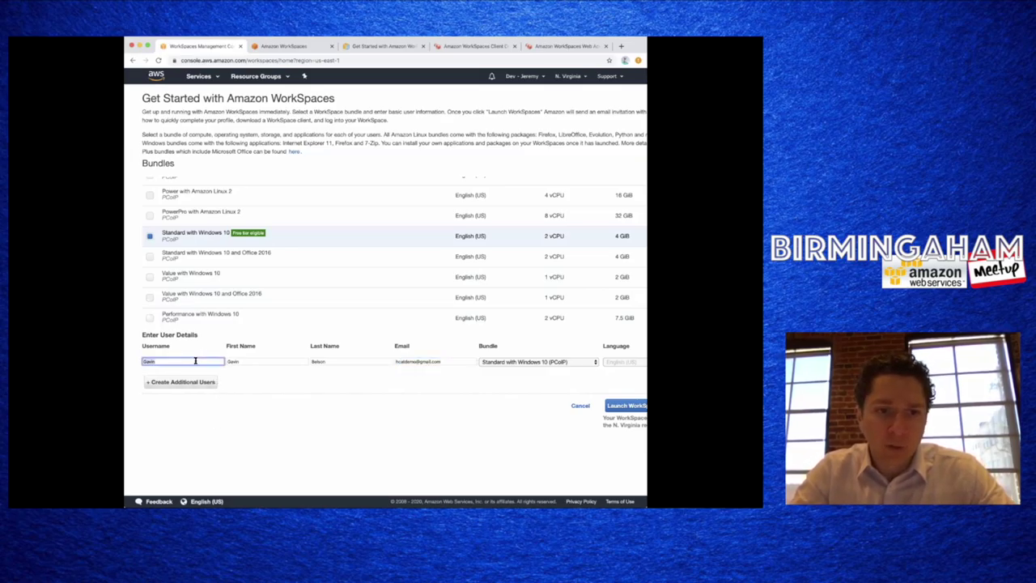
double_click(244, 361)
double_click(329, 362)
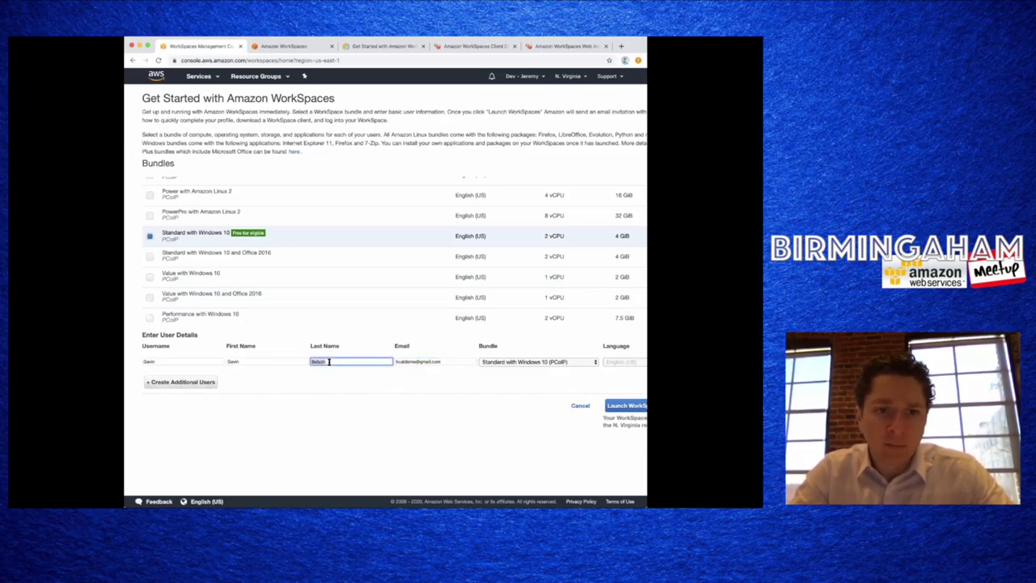
double_click(282, 360)
double_click(331, 361)
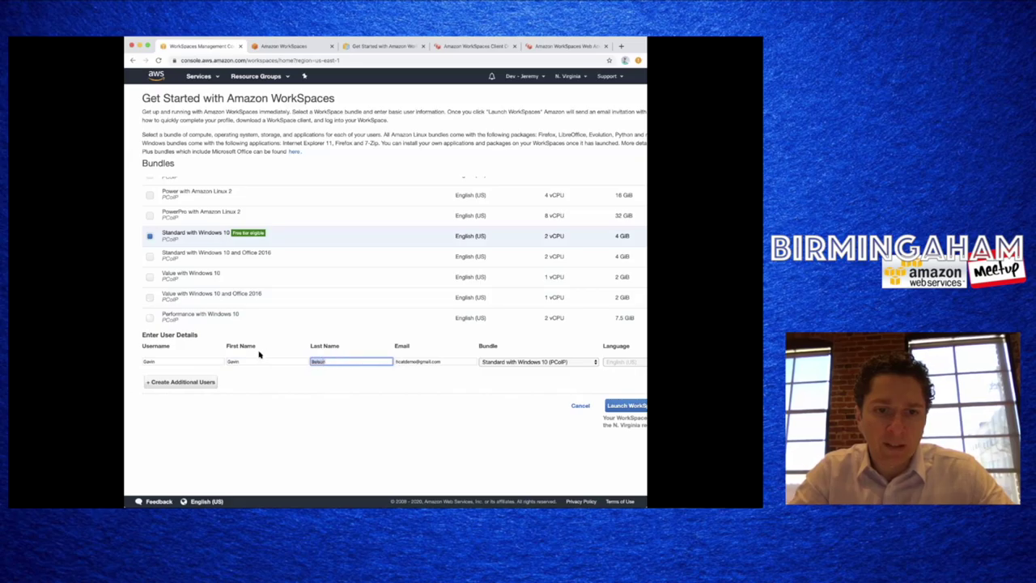
double_click(259, 360)
double_click(416, 360)
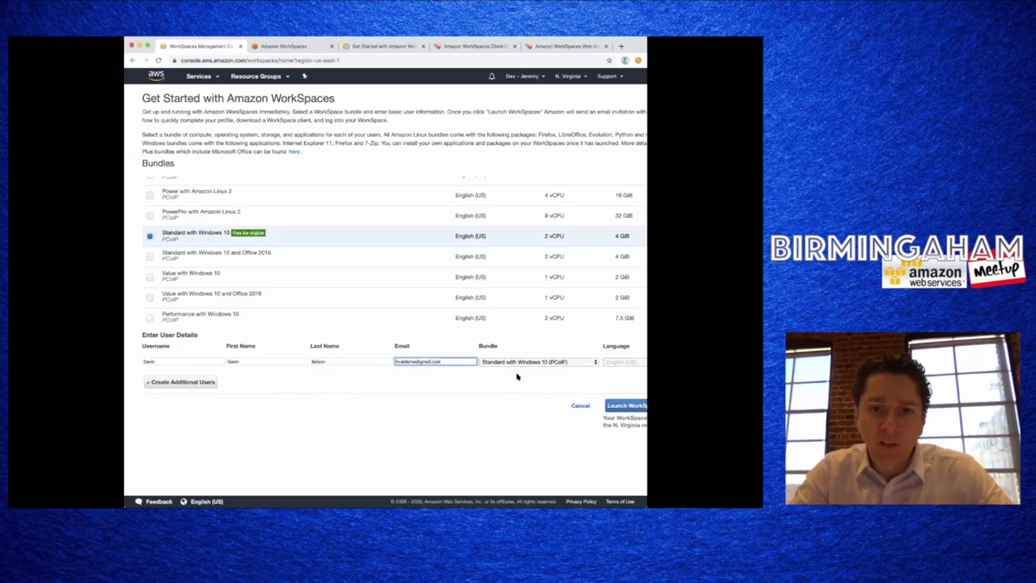
left_click(608, 405)
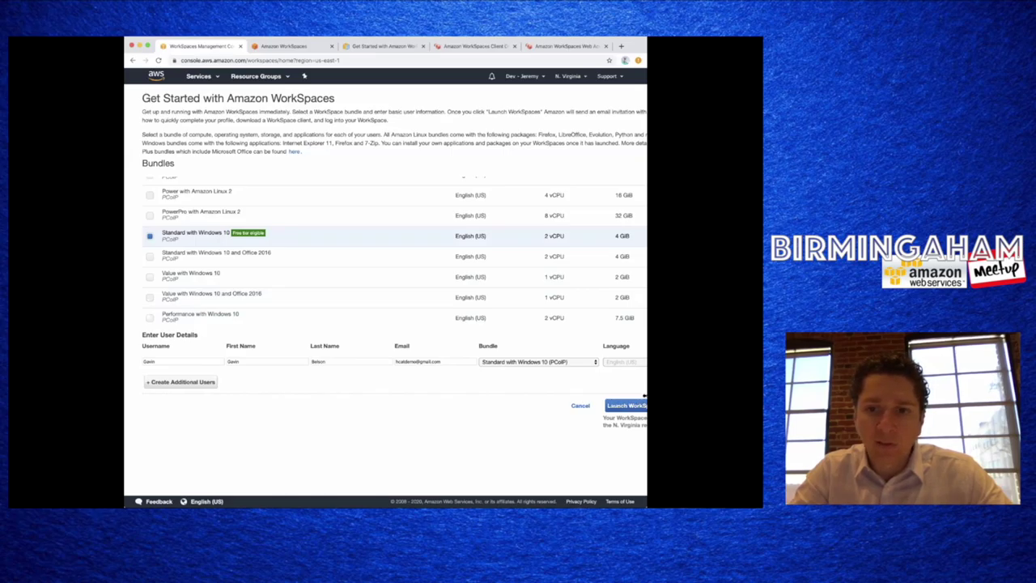
- Add and remove an extra user row, then launch the WorkSpace for the single user
left_click(196, 384)
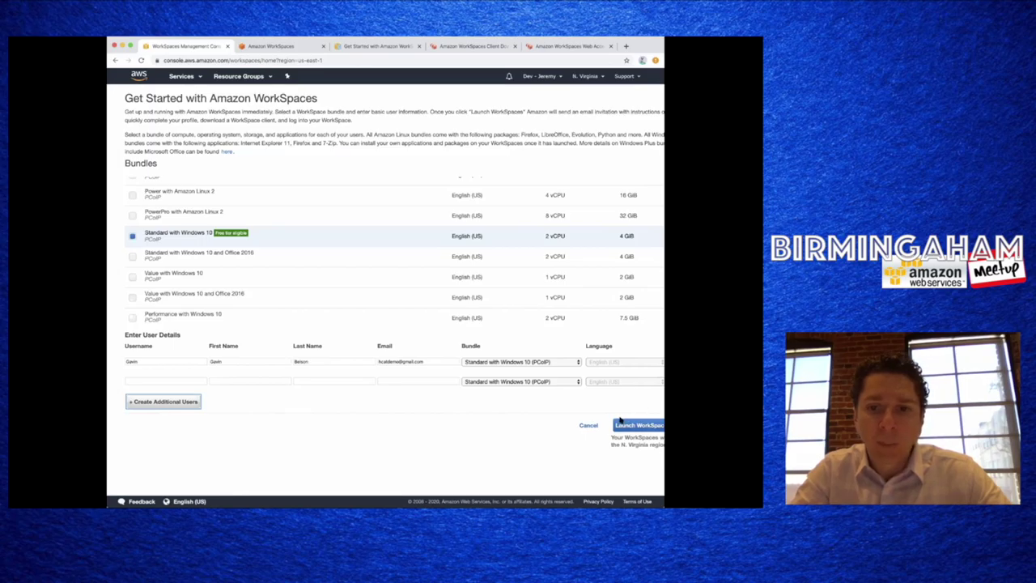
scroll(639, 380, "right", 2)
left_click(646, 380)
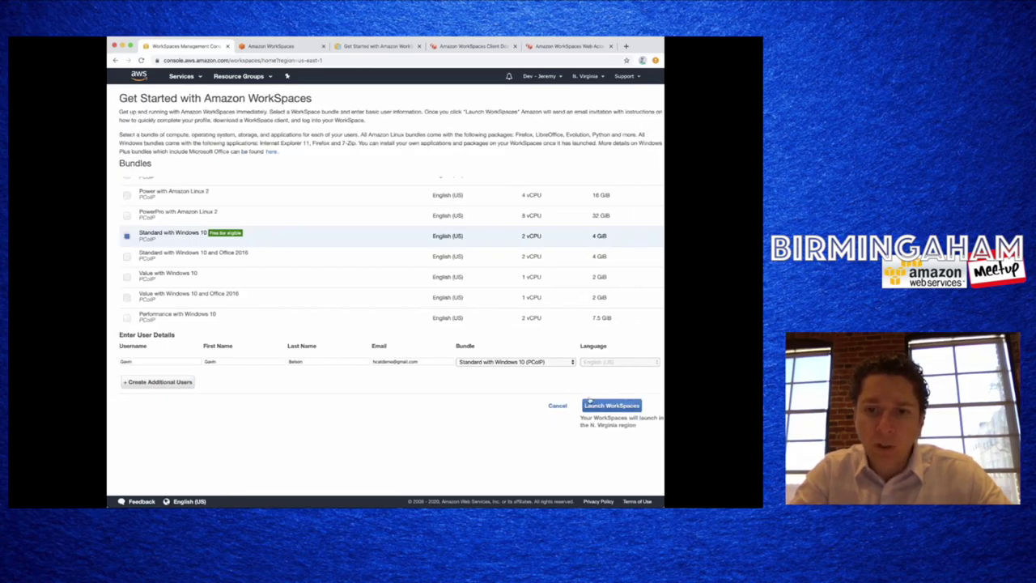
left_click(615, 405)
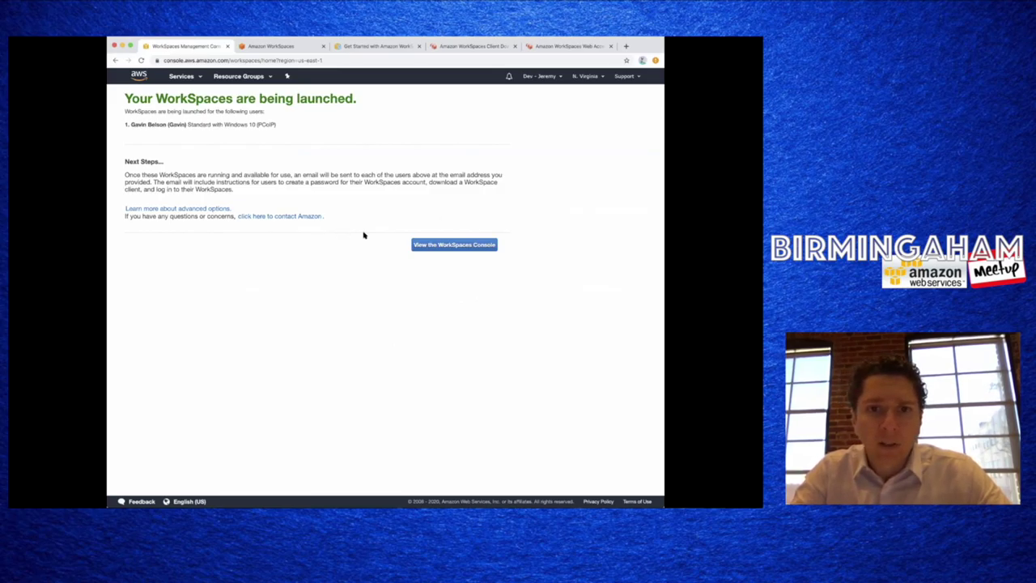
- Open the WorkSpaces console list from the launch confirmation page
left_click(435, 248)
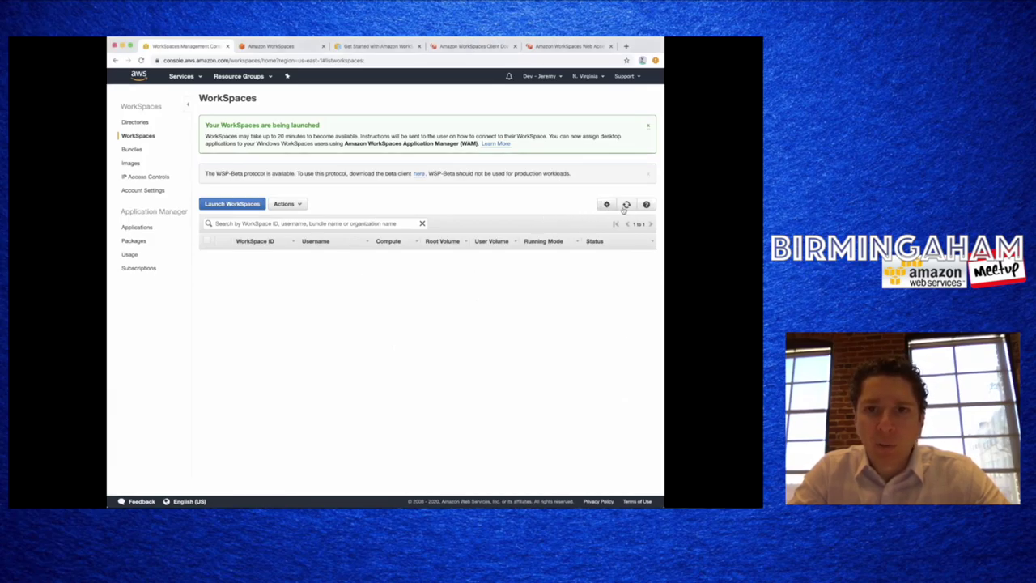
- Refresh the empty WorkSpaces list twice, then check the corp.amazonworkspaces.com directory status
left_click(626, 205)
left_click(626, 204)
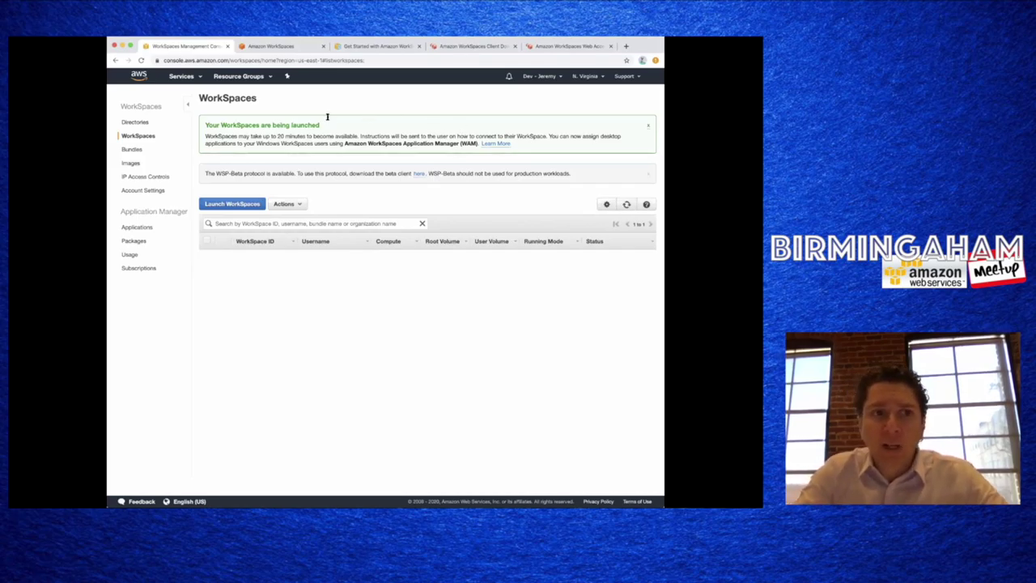
left_click(152, 122)
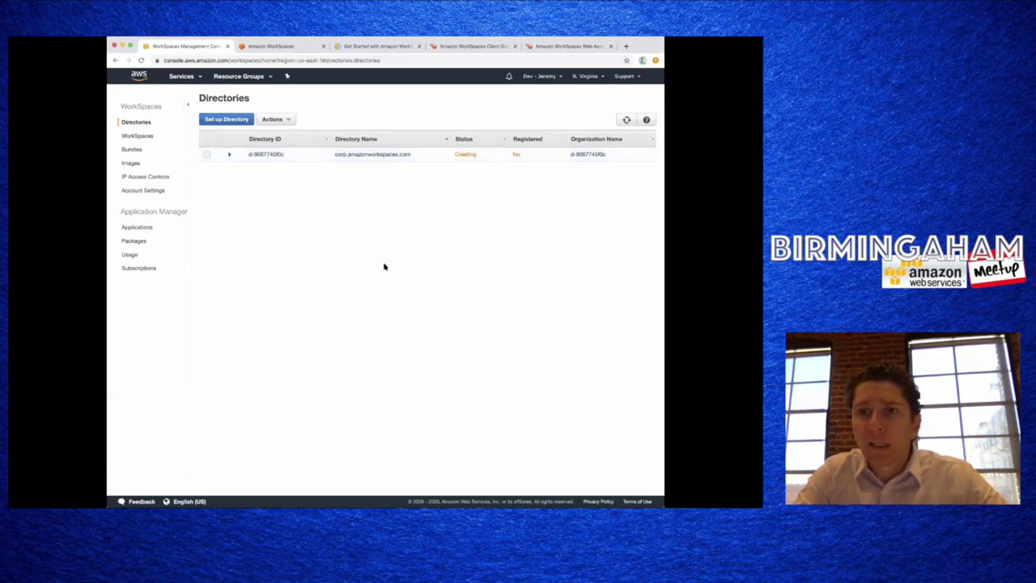
- Return to the WorkSpaces list and wait until both Standard WorkSpaces show AVAILABLE
left_click(137, 136)
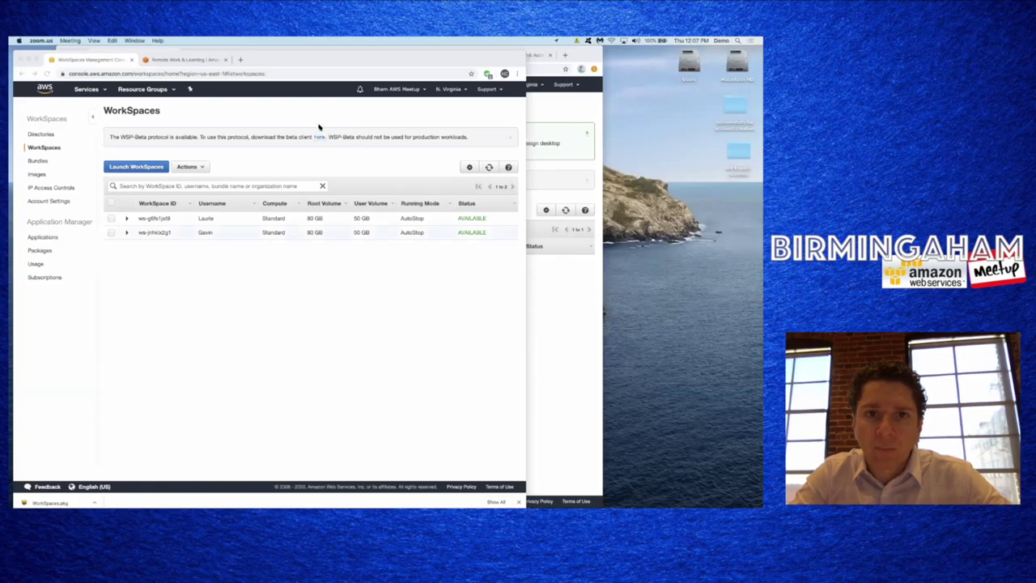
- Rearrange the browser windows so the other account's WorkSpaces list sits in front
left_click(334, 252)
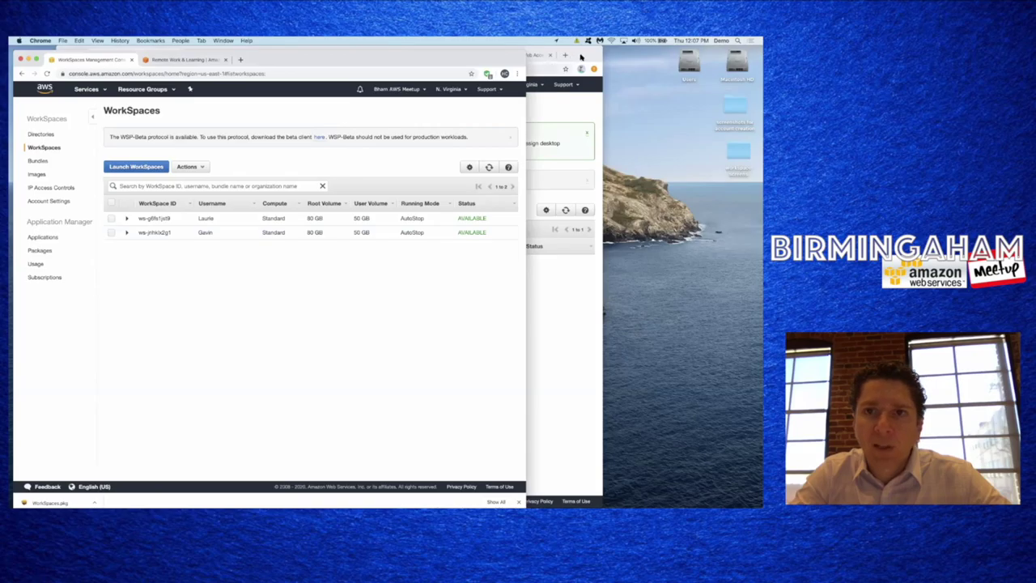
left_click(580, 57)
left_click_drag(363, 53, 434, 121)
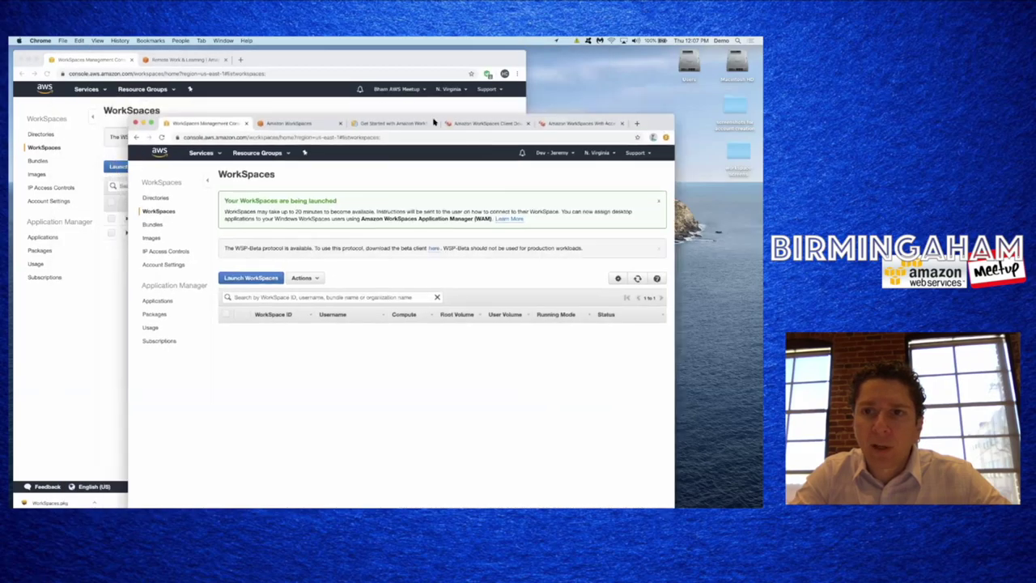
left_click(358, 62)
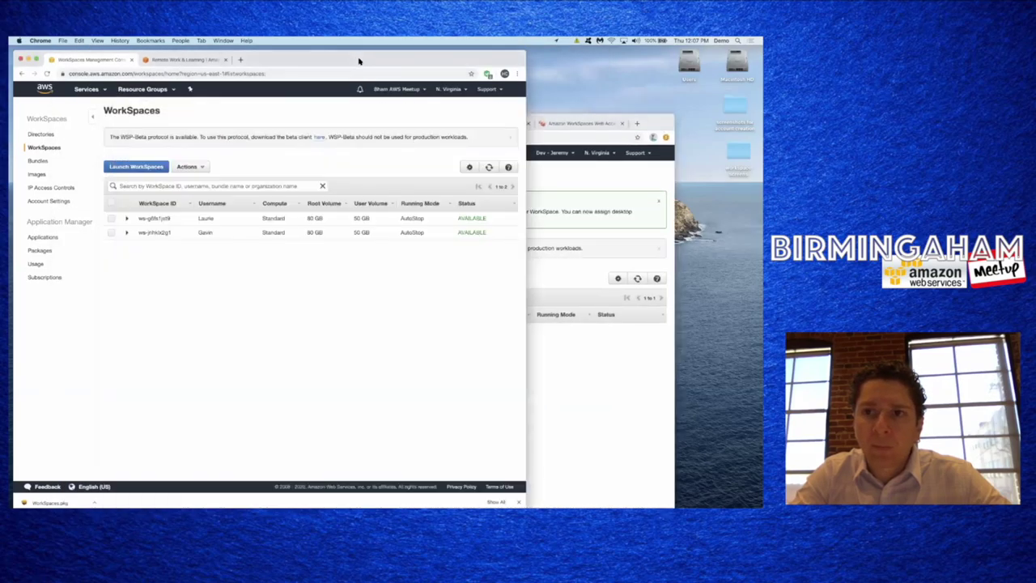
left_click(567, 136)
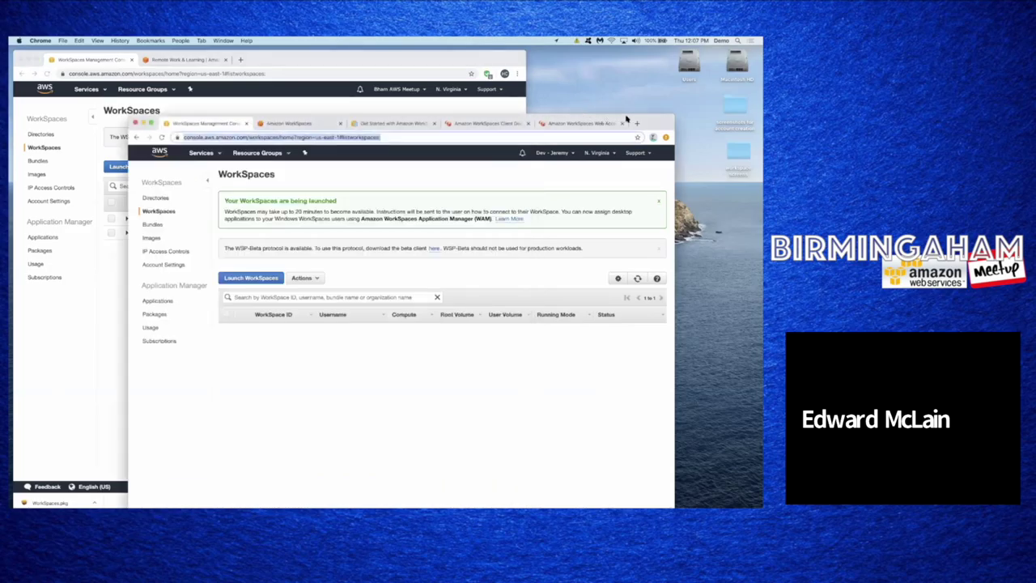
left_click_drag(642, 122, 639, 62)
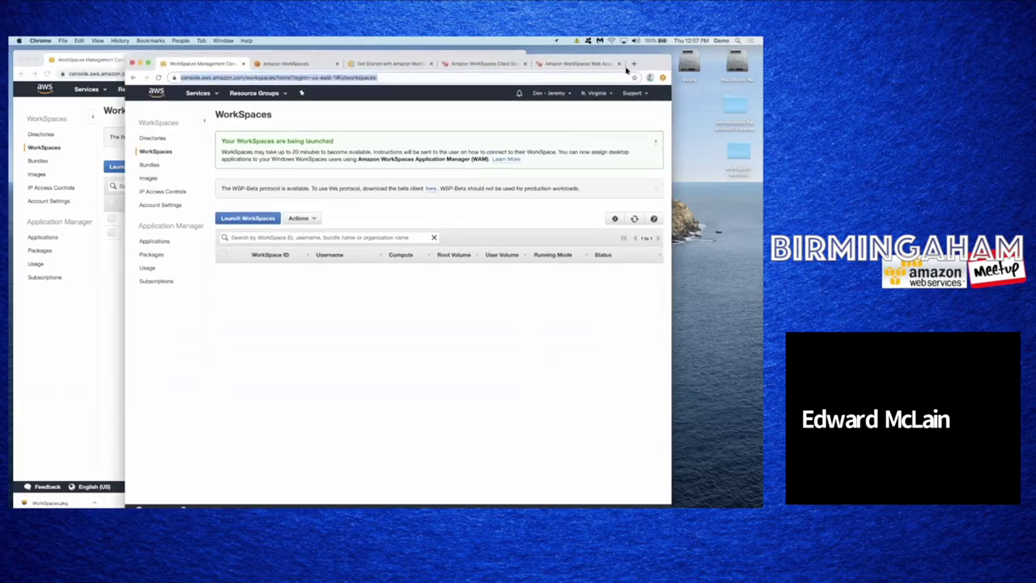
left_click(108, 340)
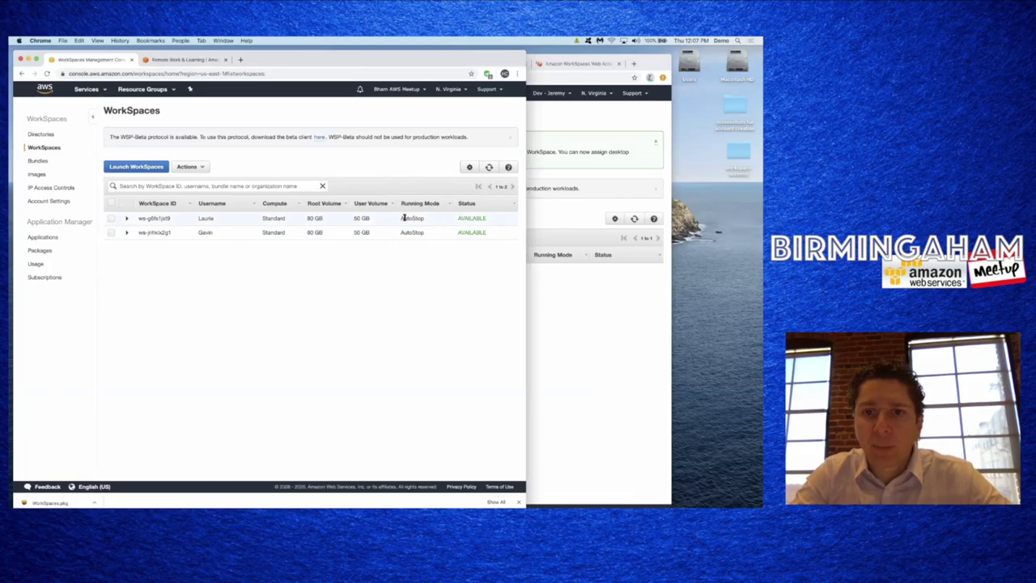
- Expand the first WorkSpace's details, then go to the IP Access Control Groups page
left_click(126, 219)
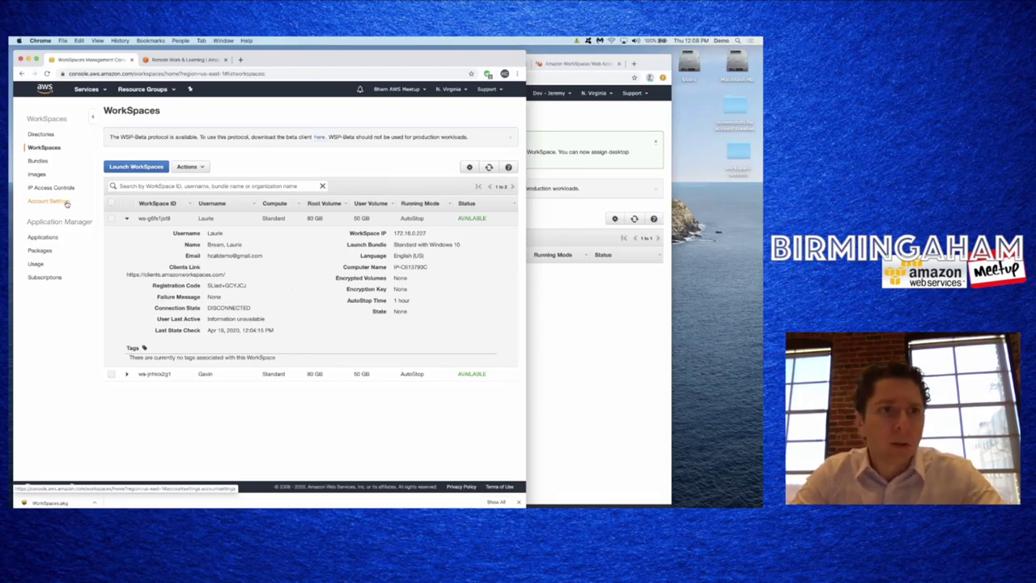
left_click(67, 188)
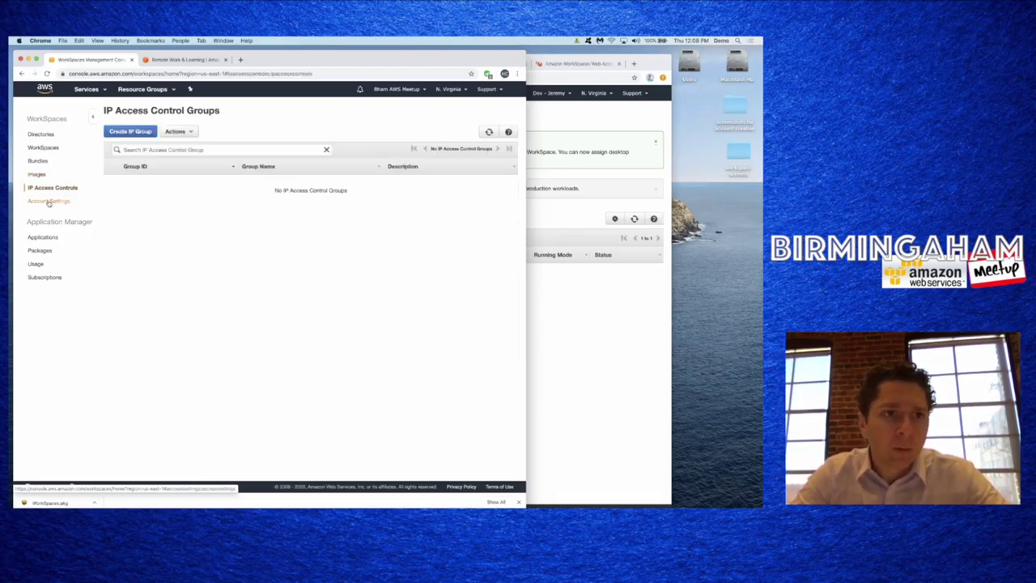
- Visit Account Settings and return to the empty IP Access Control Groups page
left_click(49, 201)
left_click(51, 188)
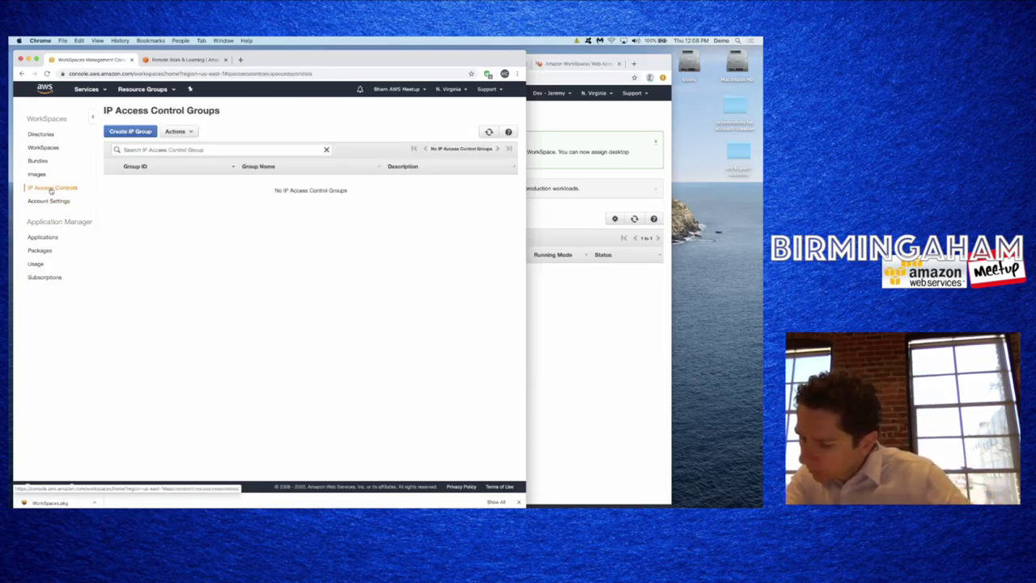
- Select the corp.amazonworkspaces.com directory and open its Update Details form
left_click(42, 134)
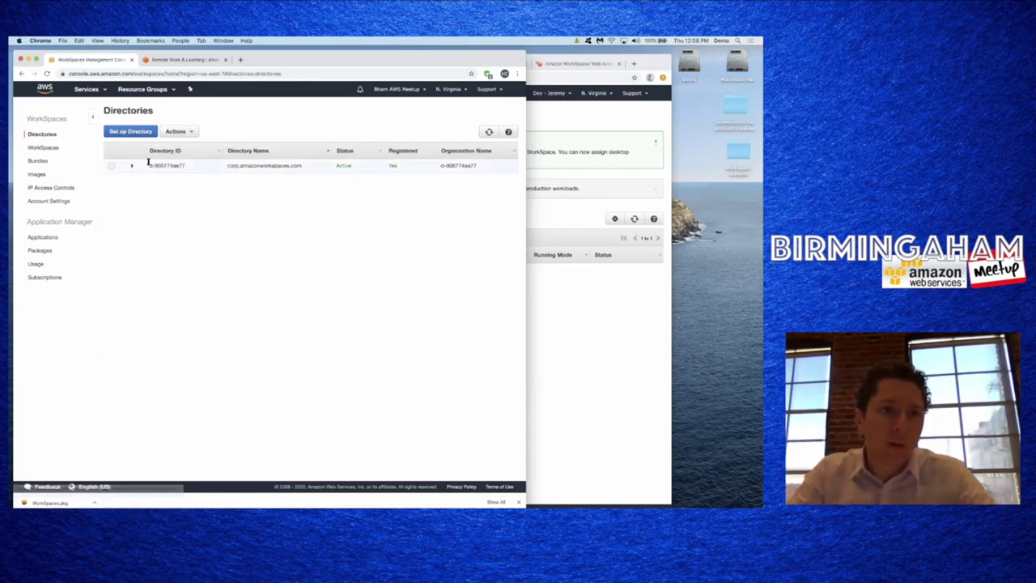
left_click(131, 165)
left_click(182, 133)
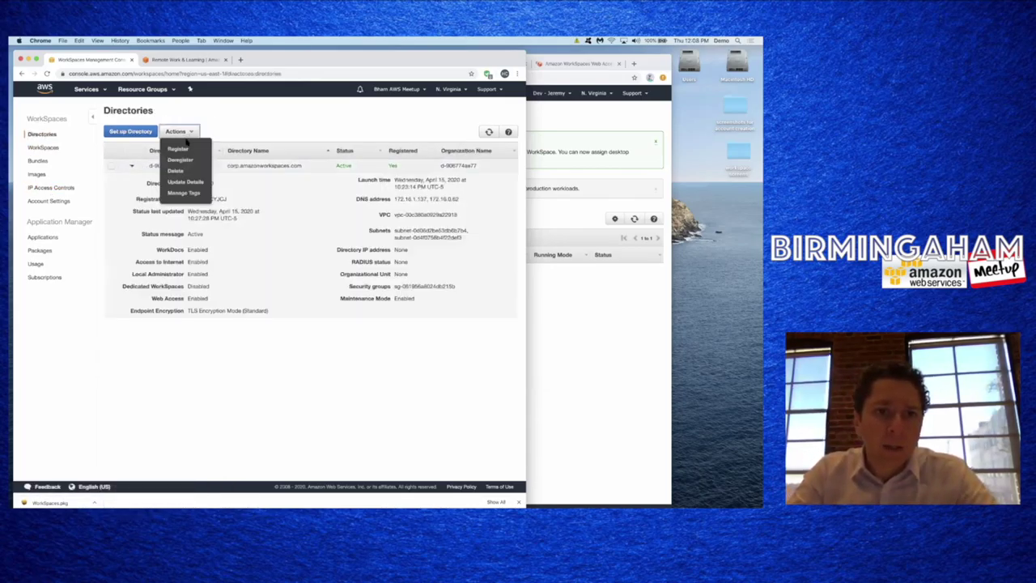
left_click(178, 142)
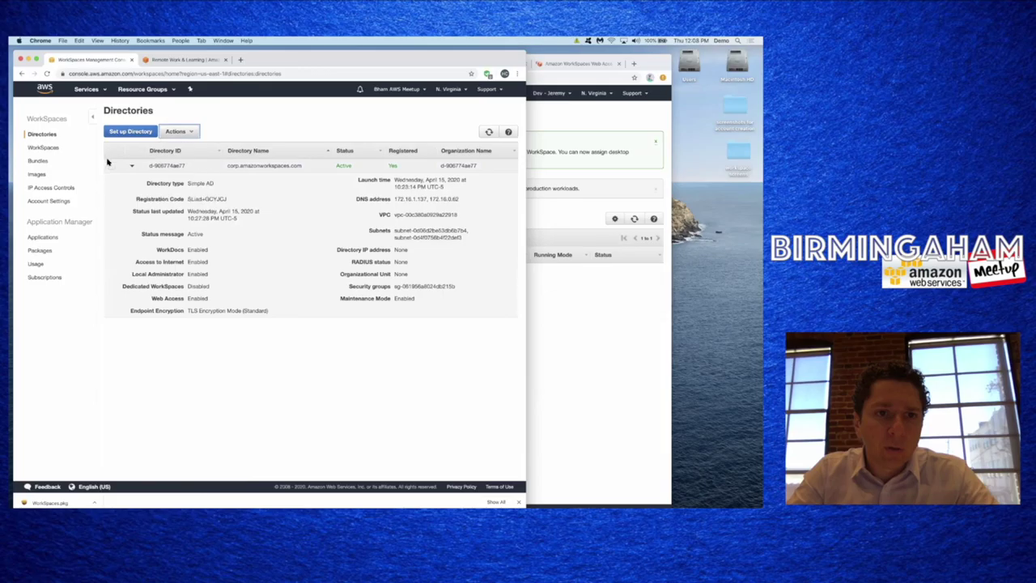
left_click(177, 132)
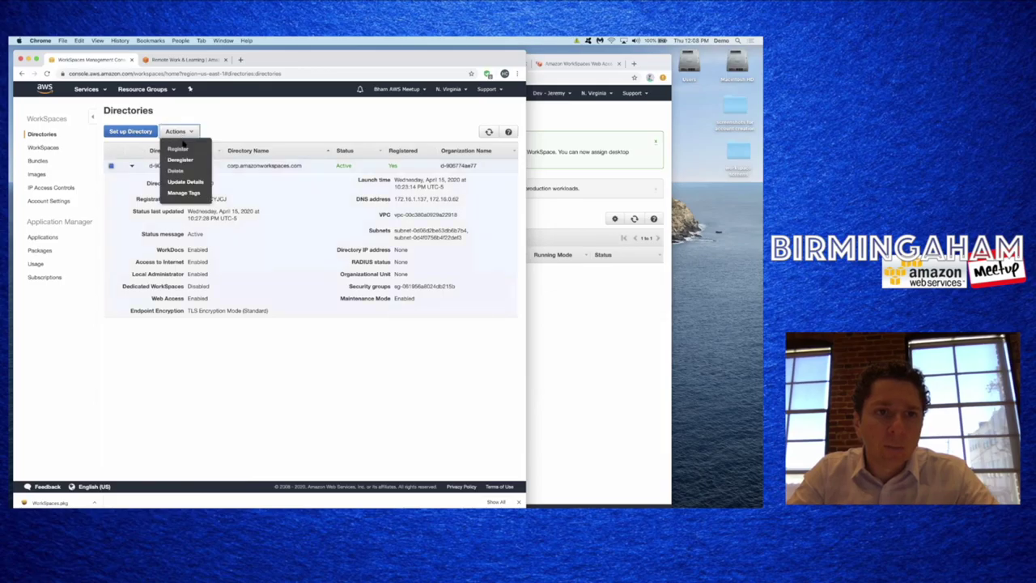
left_click(185, 182)
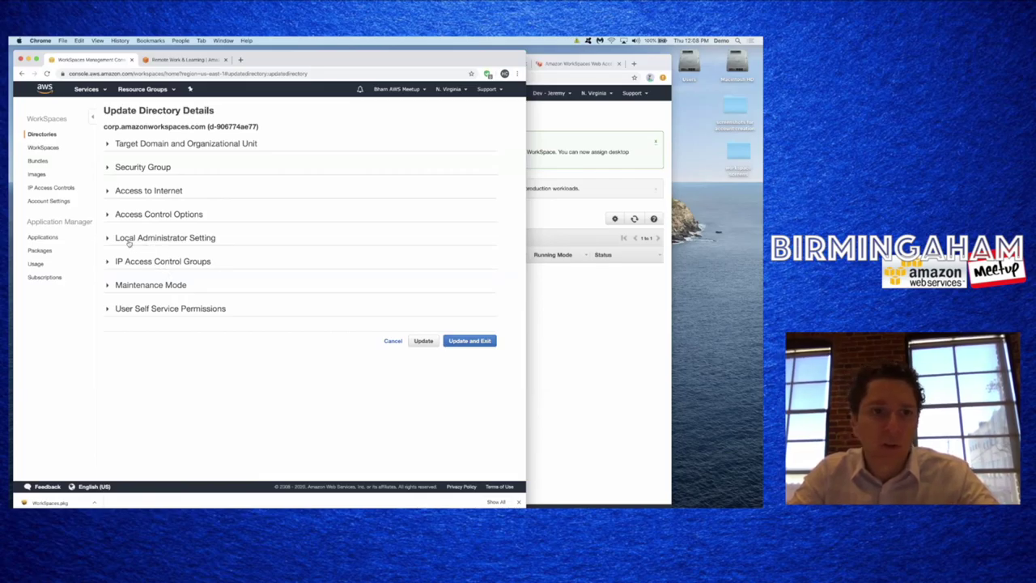
- Review the IP Access Control Groups and Access Control Options, then save with Update and Exit
left_click(107, 262)
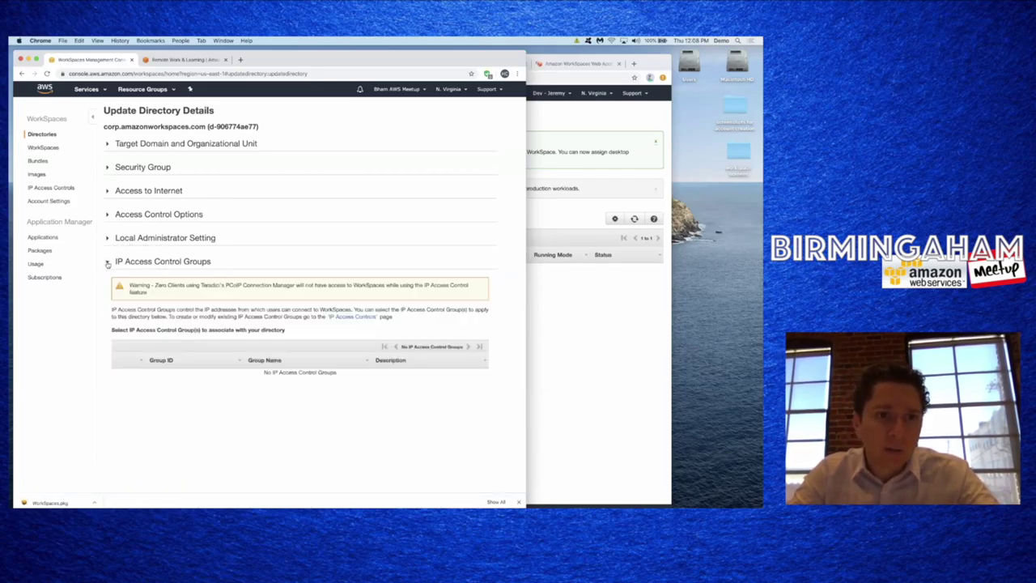
left_click(107, 263)
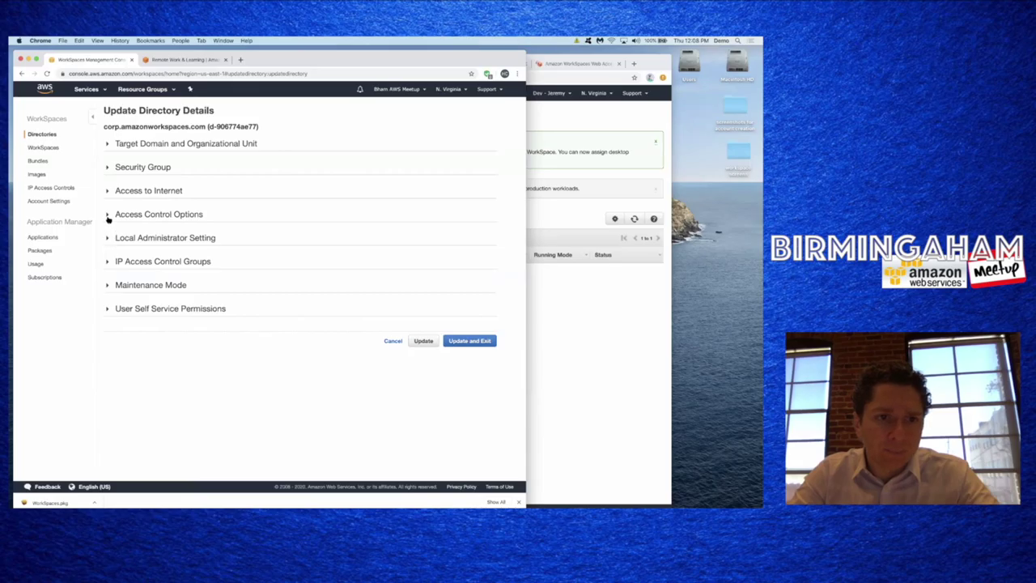
left_click(108, 214)
scroll(138, 292, "down", 5)
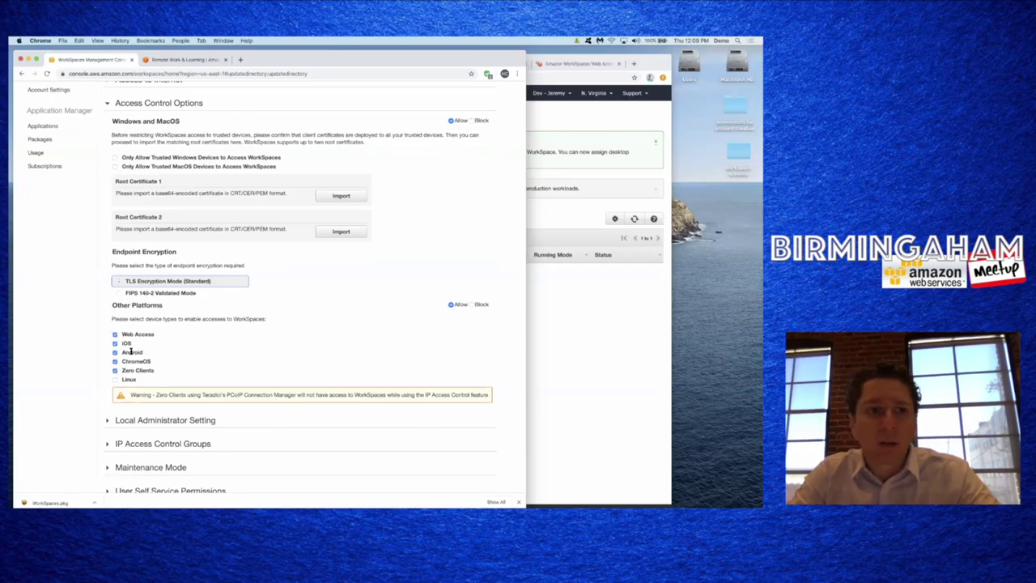
scroll(240, 353, "down", 3)
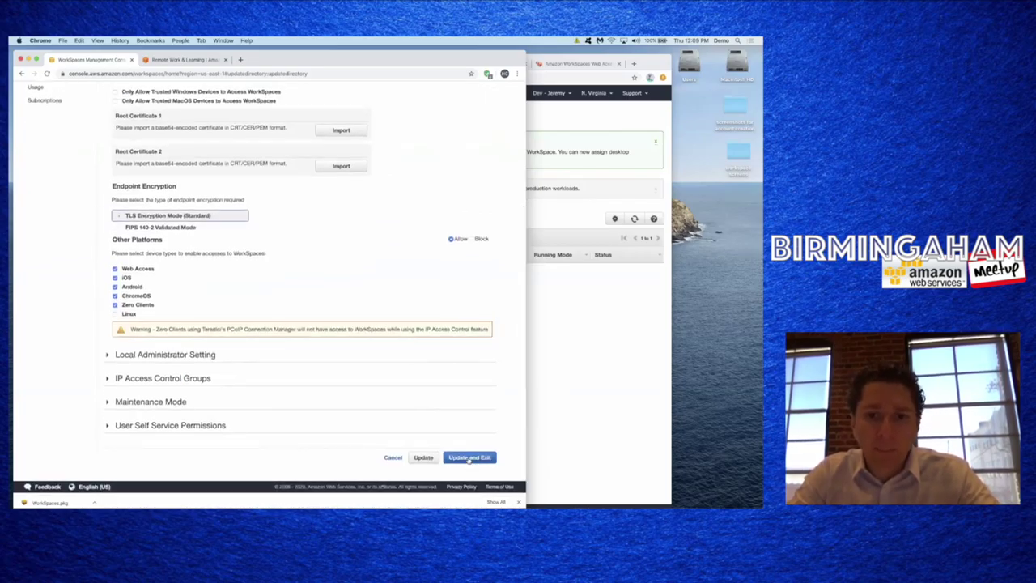
left_click(469, 458)
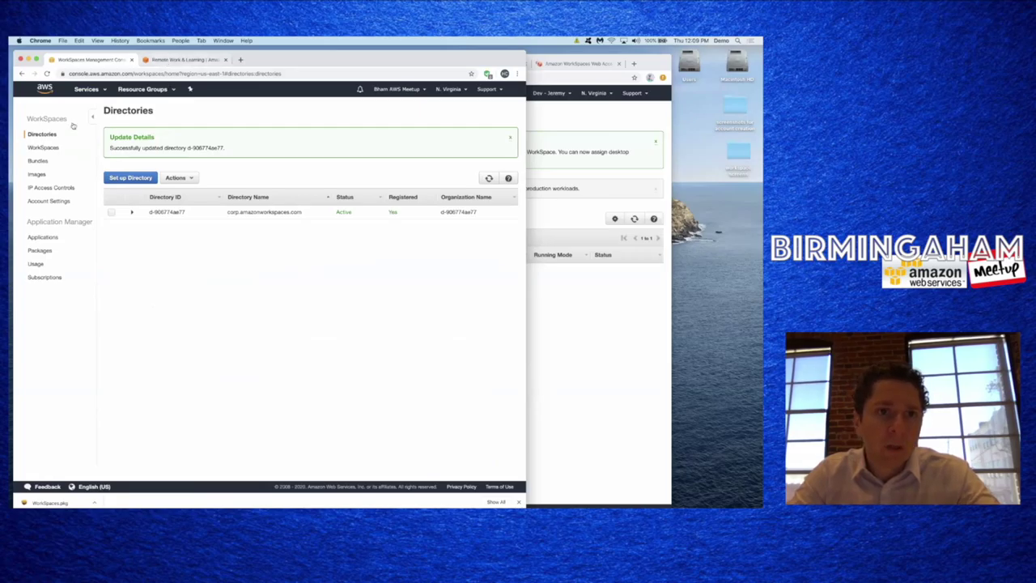
- Copy the first WorkSpace's clients link and paste it into a new browser tab
left_click(44, 148)
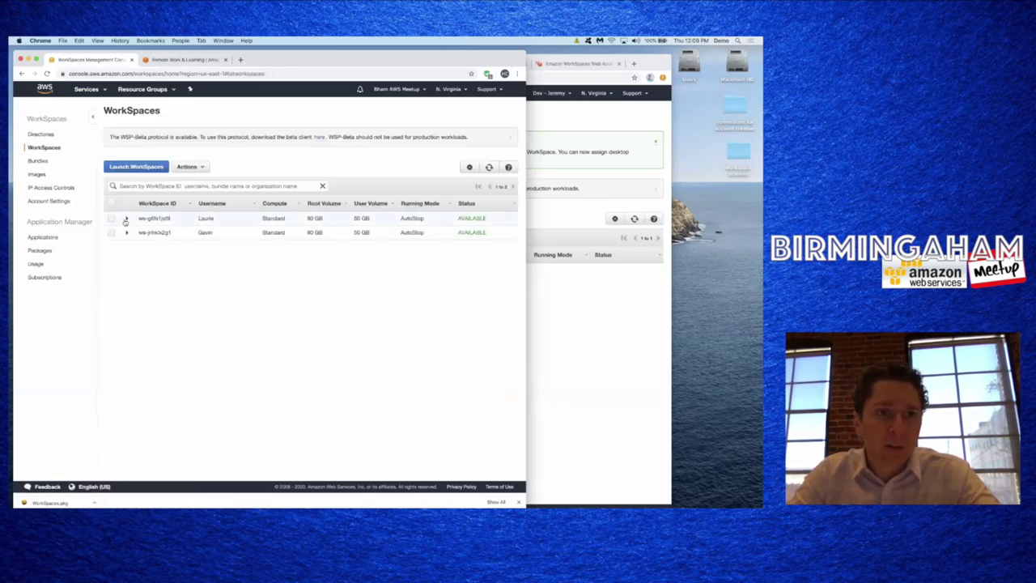
left_click(126, 217)
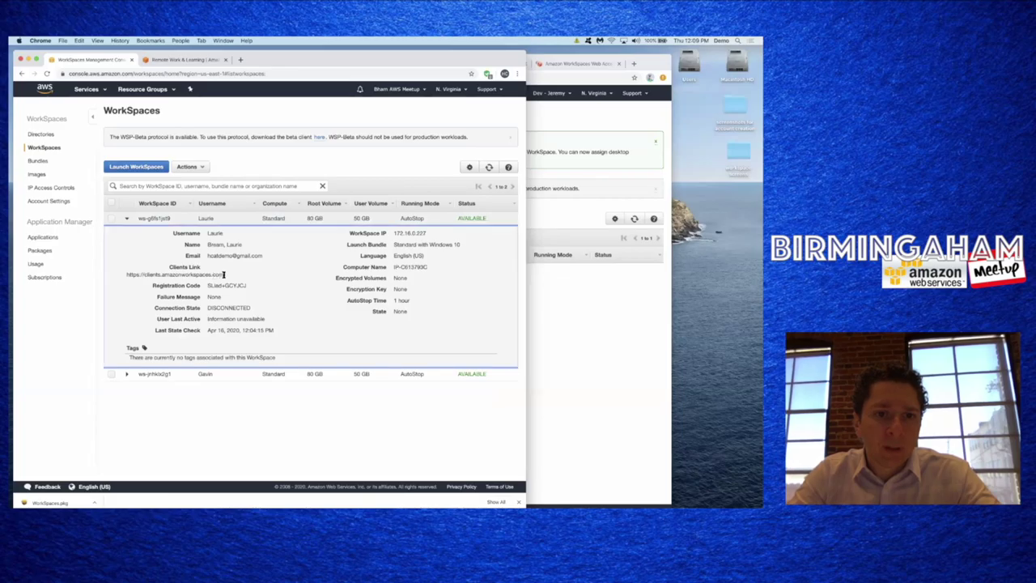
left_click_drag(225, 274, 129, 273)
key("super+c")
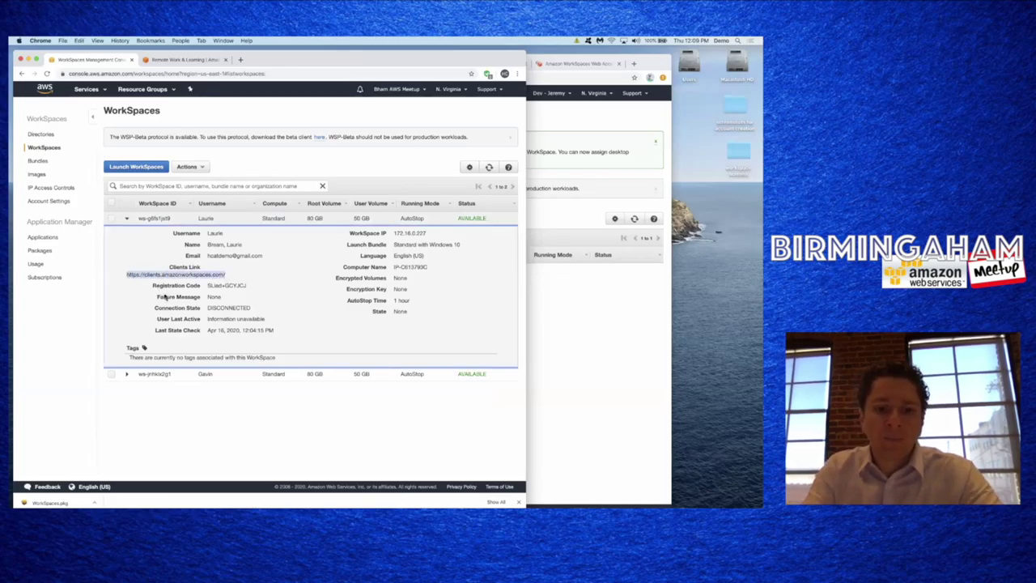
key("super+t")
key("super+v")
- Load clients.amazonworkspaces.com, launch the web client, and choose to enter a new registration code
key("Return")
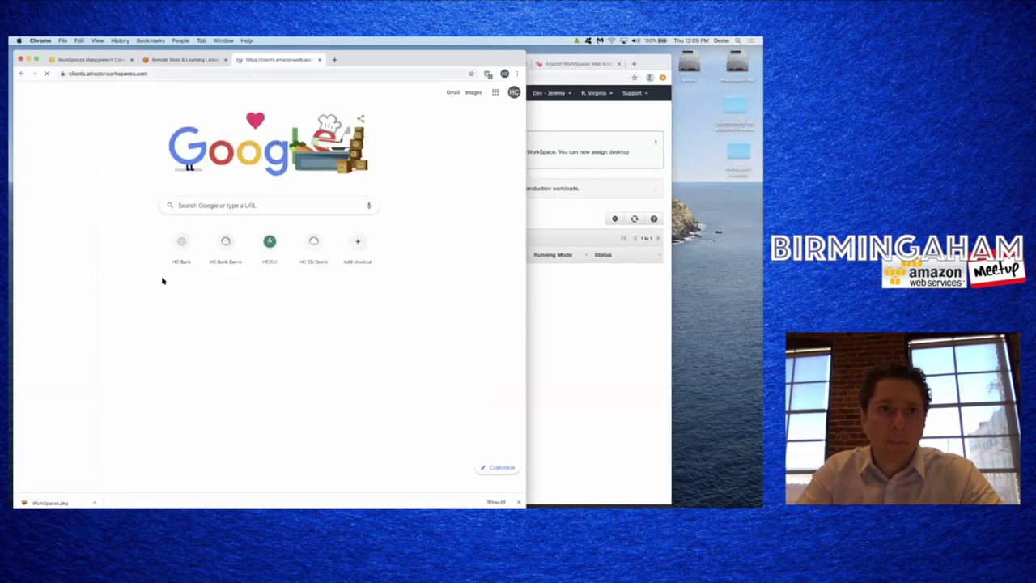
mouse_move(399, 312)
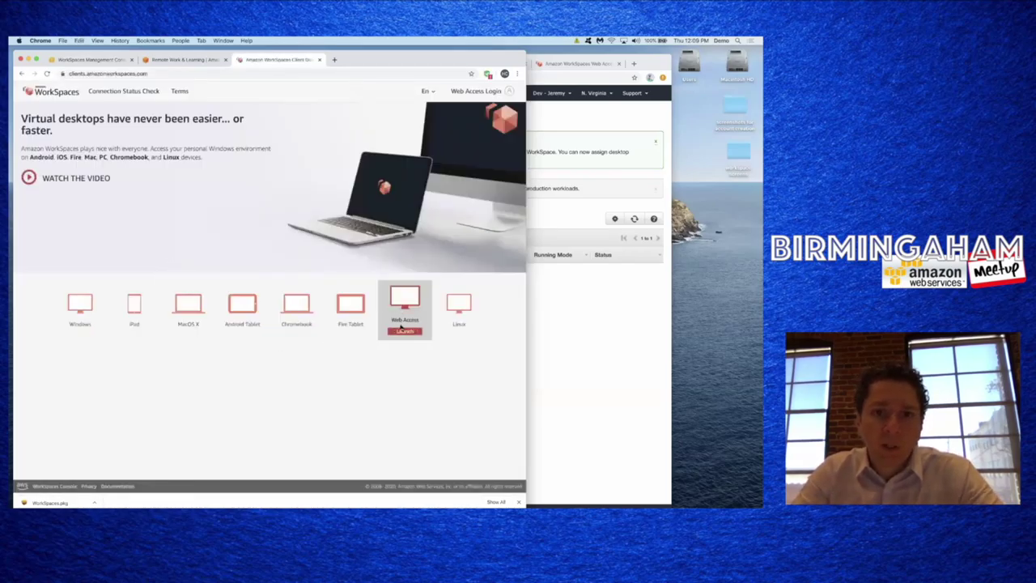
left_click(402, 329)
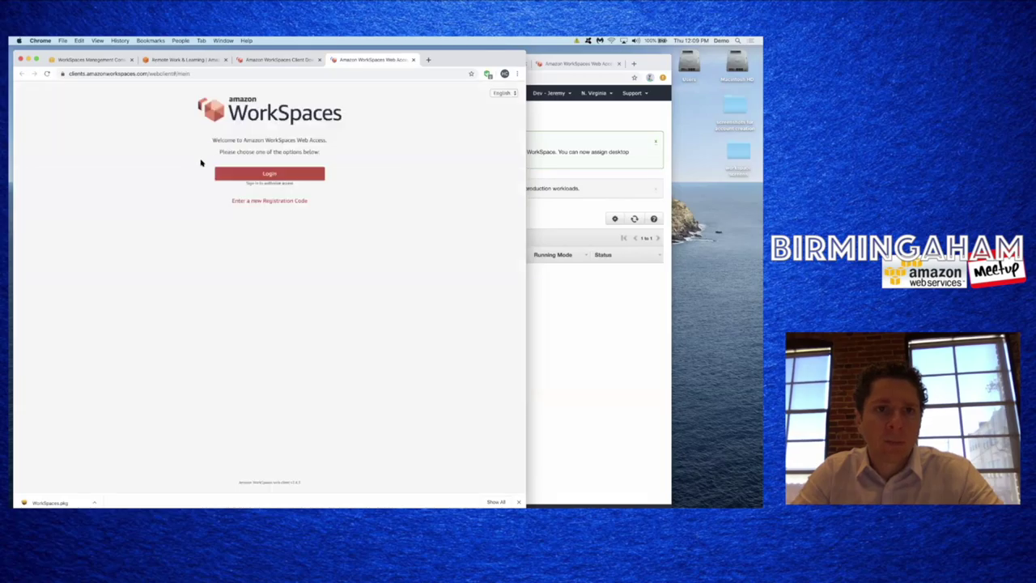
left_click(261, 202)
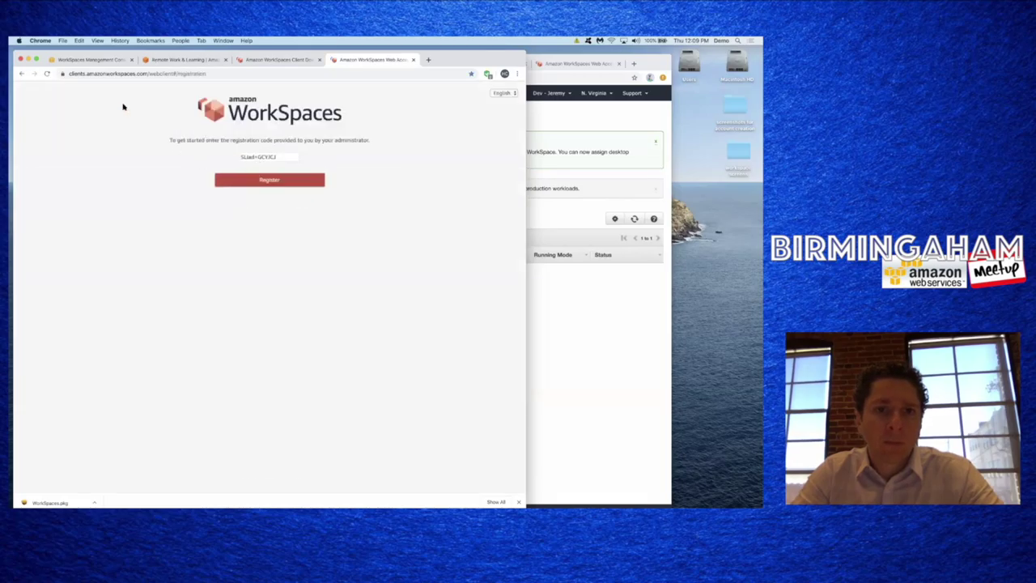
- Copy the WorkSpace's registration code from the console and register the web client with it
left_click(90, 59)
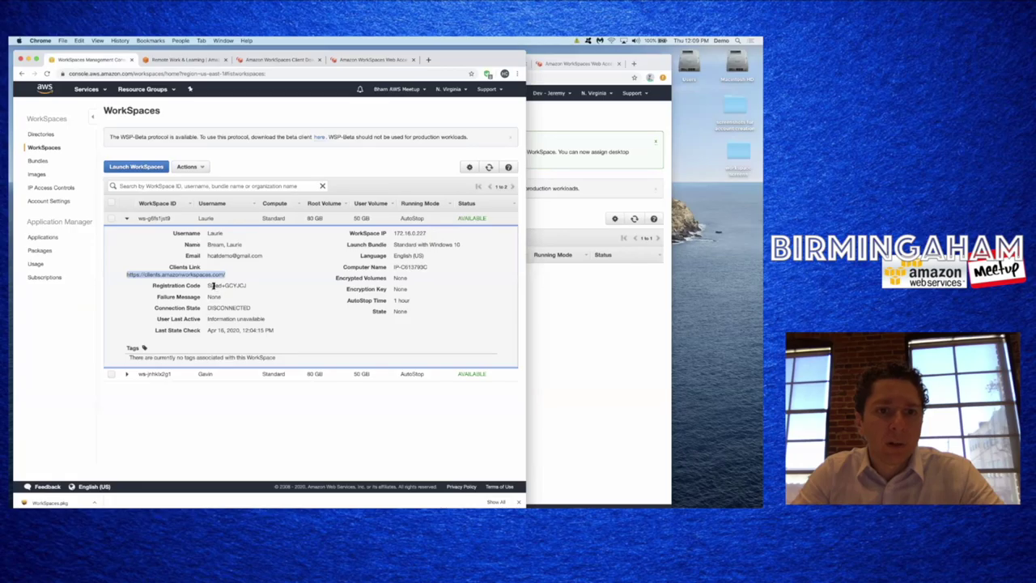
left_click_drag(213, 285, 251, 287)
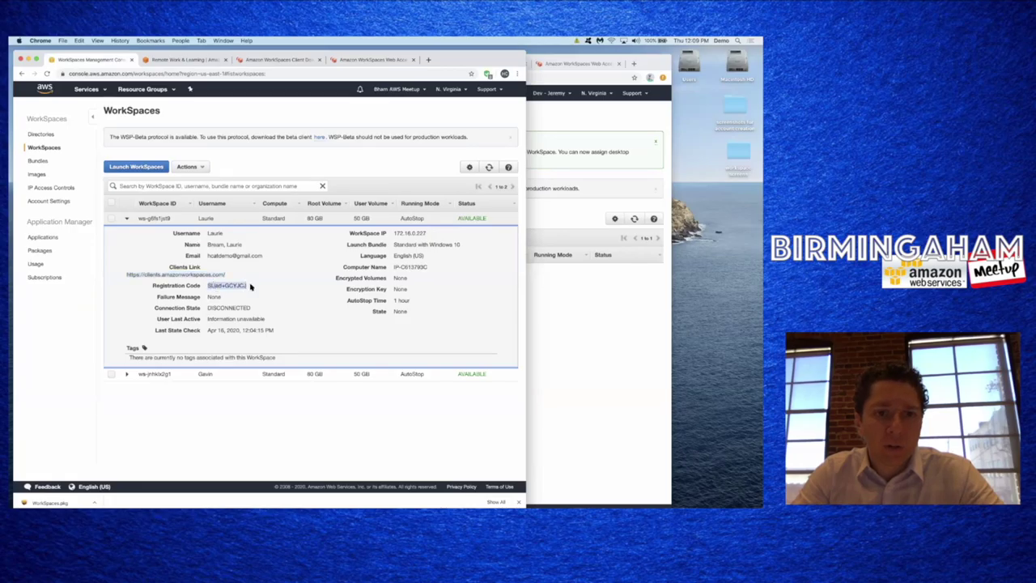
key("super+c")
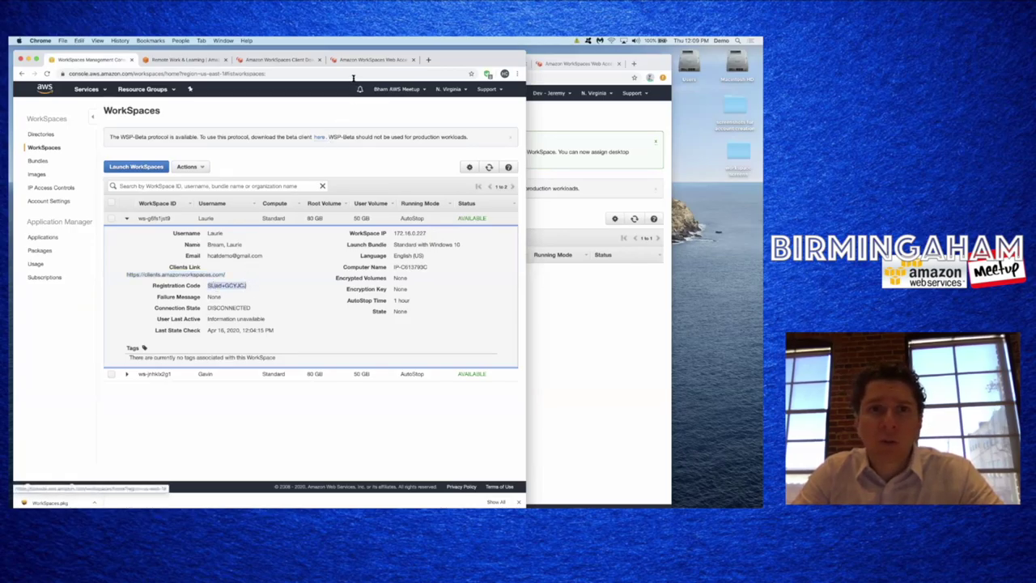
left_click(352, 60)
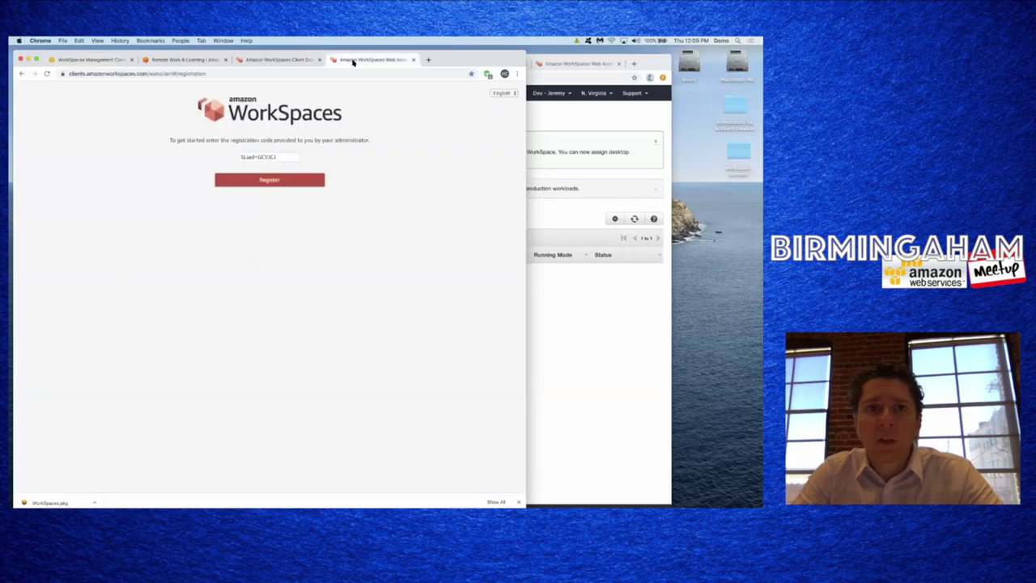
triple_click(267, 161)
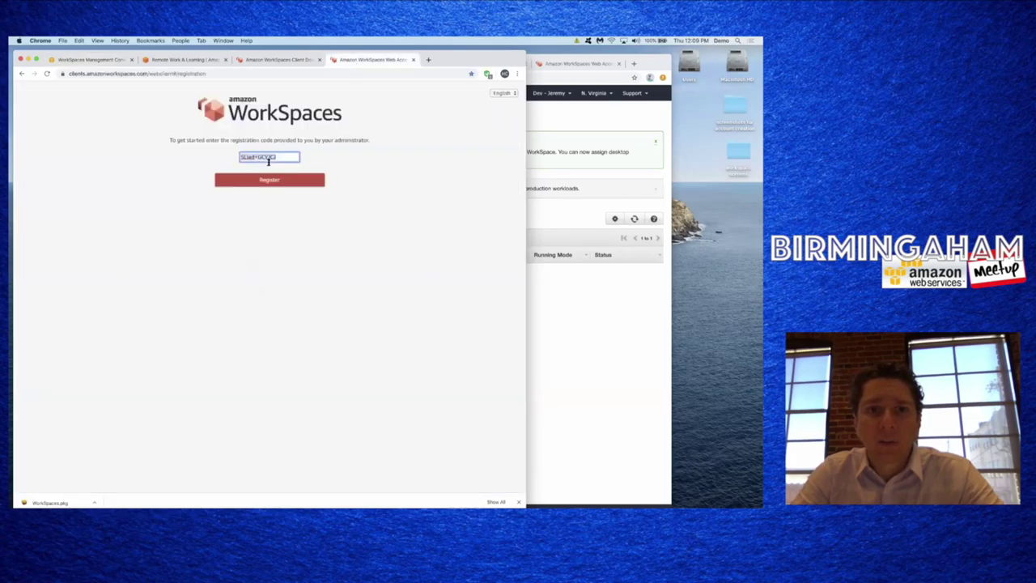
left_click(281, 158)
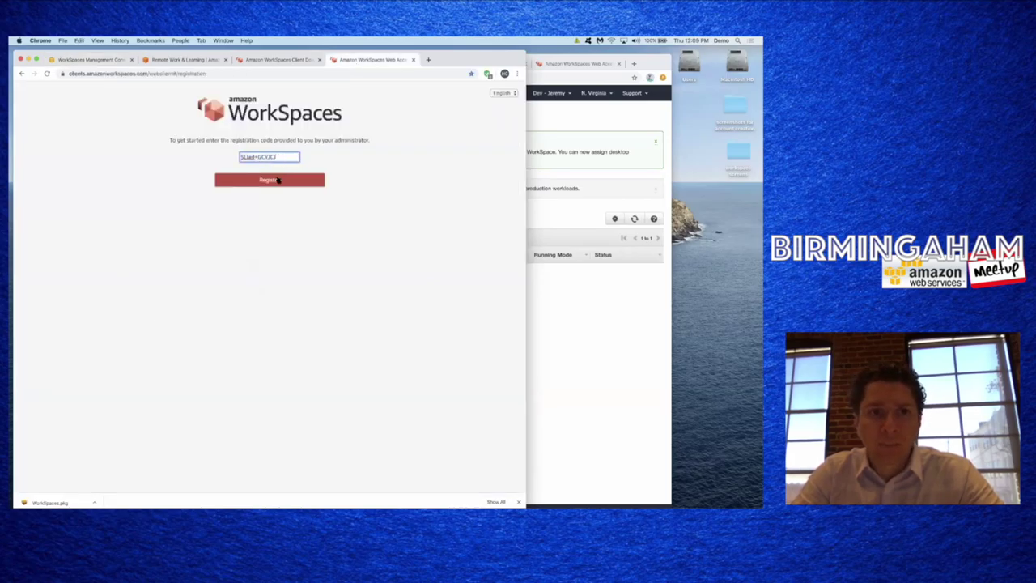
left_click(277, 180)
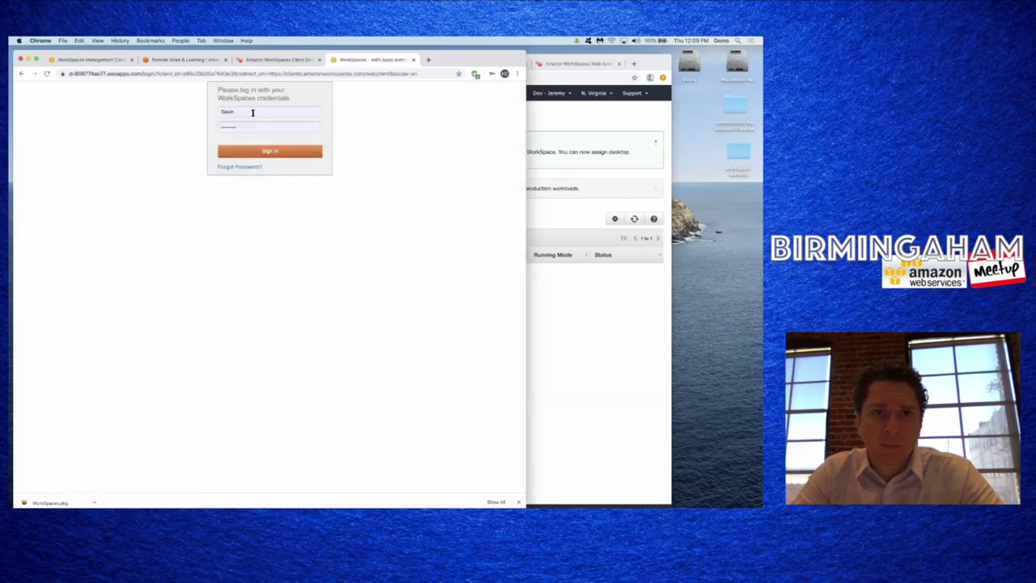
- Enter the new user's username in the sign-in form and dismiss the password autofill
left_click(252, 112)
type("Laurie")
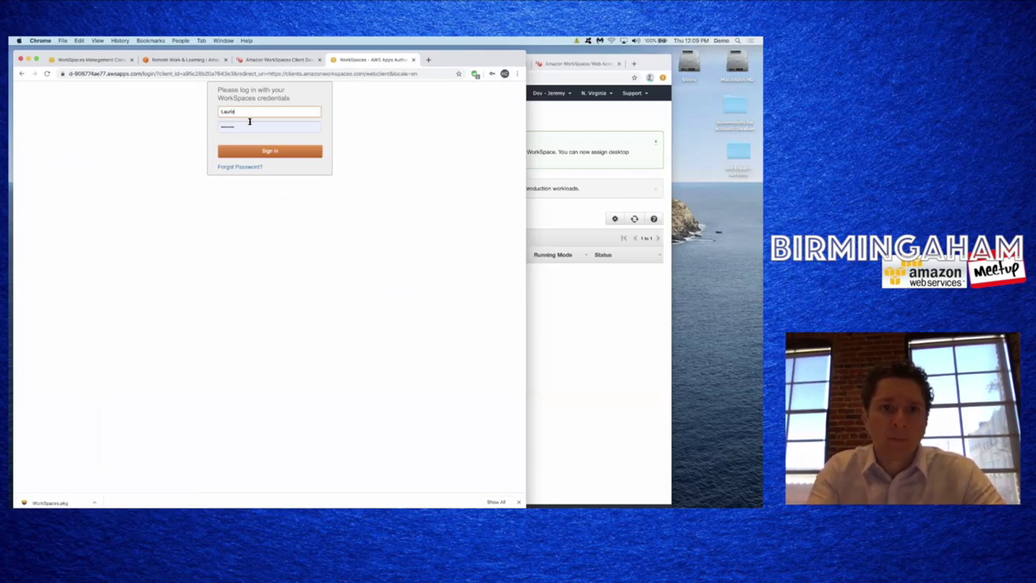
left_click(268, 127)
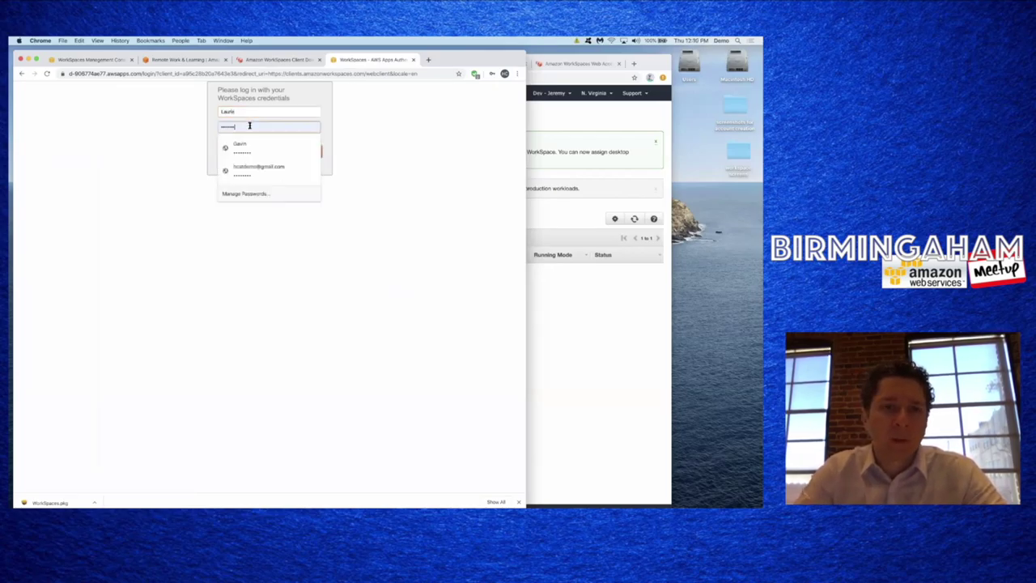
left_click(208, 131)
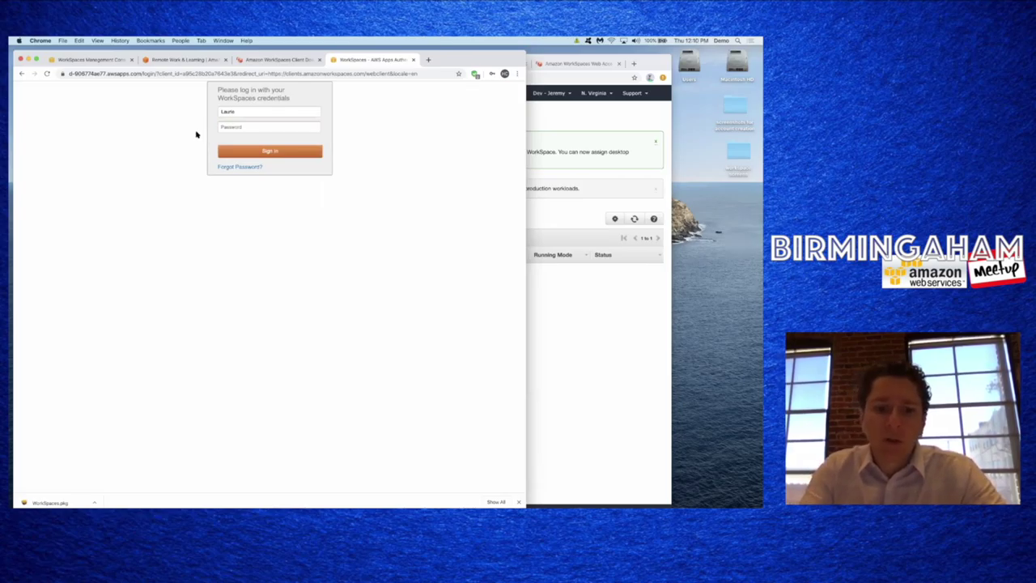
- Open Gmail in a new tab
key("super+t")
type("gmail")
key("Return")
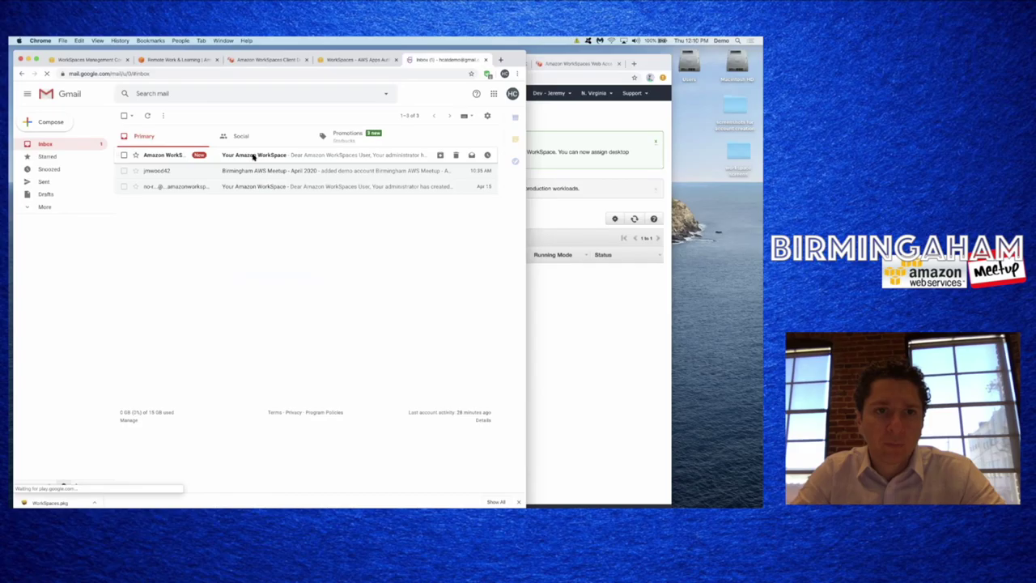
- Open the 'Your Amazon WorkSpace' email and follow its profile-completion link
left_click(253, 156)
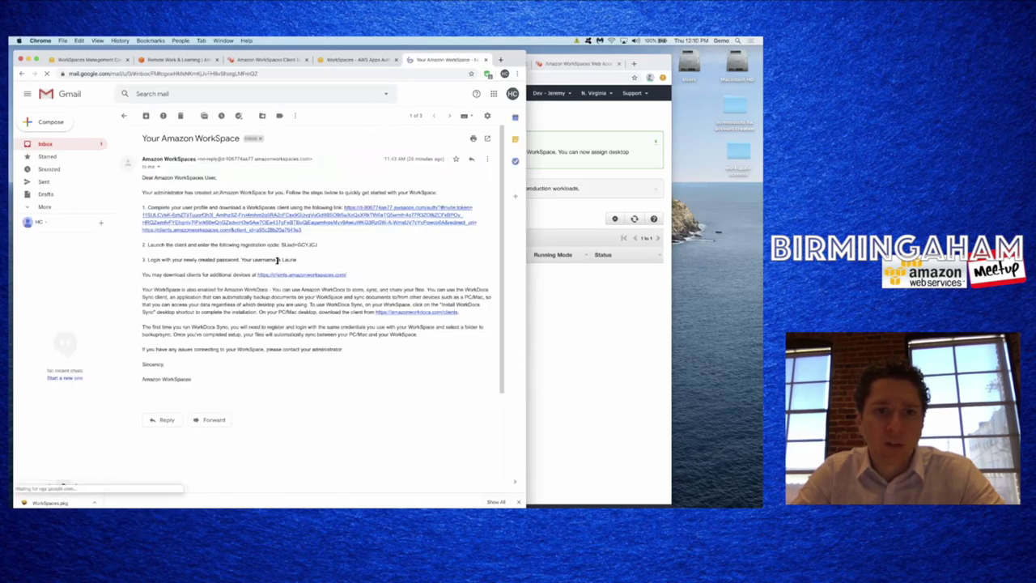
triple_click(277, 260)
left_click(332, 237)
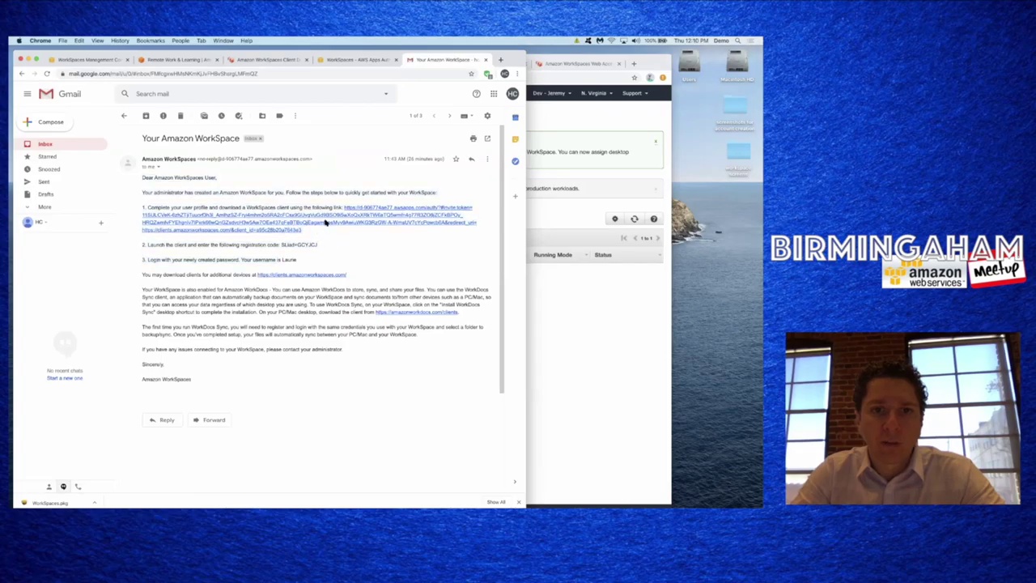
left_click(327, 223)
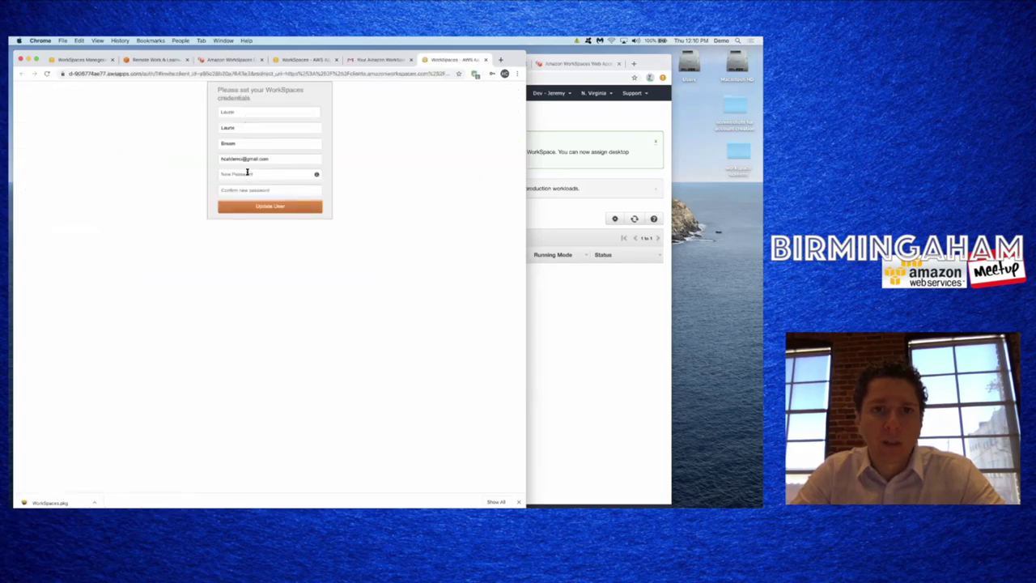
- Set and confirm the new WorkSpaces password, then close the client download tab
left_click(247, 173)
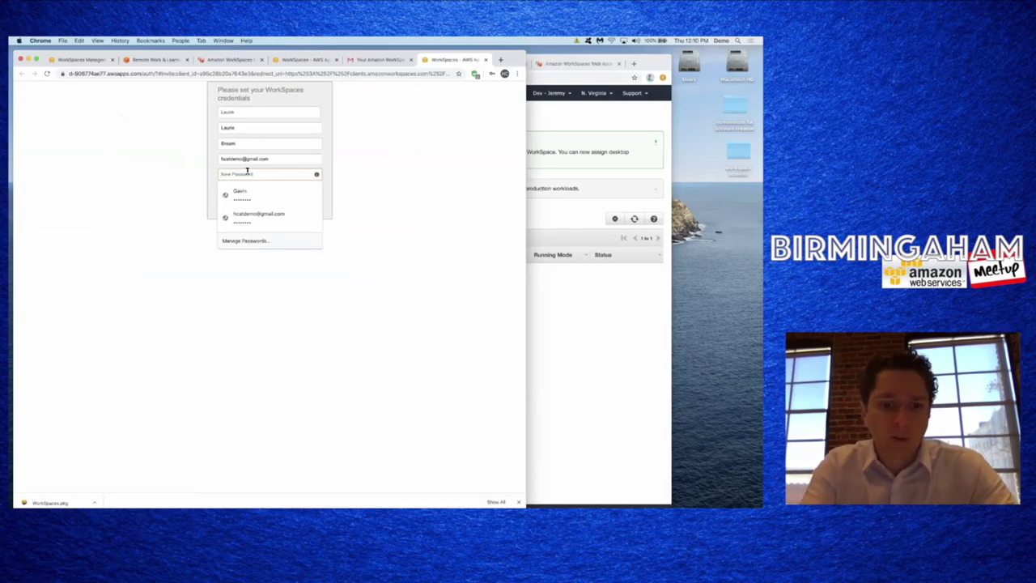
type("•••••••")
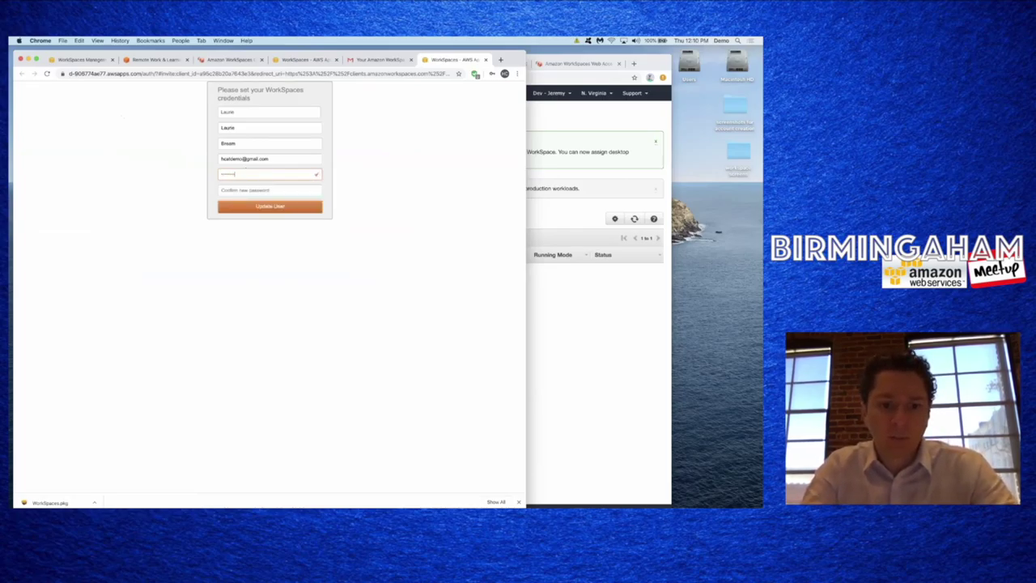
key("Tab")
type("••••••")
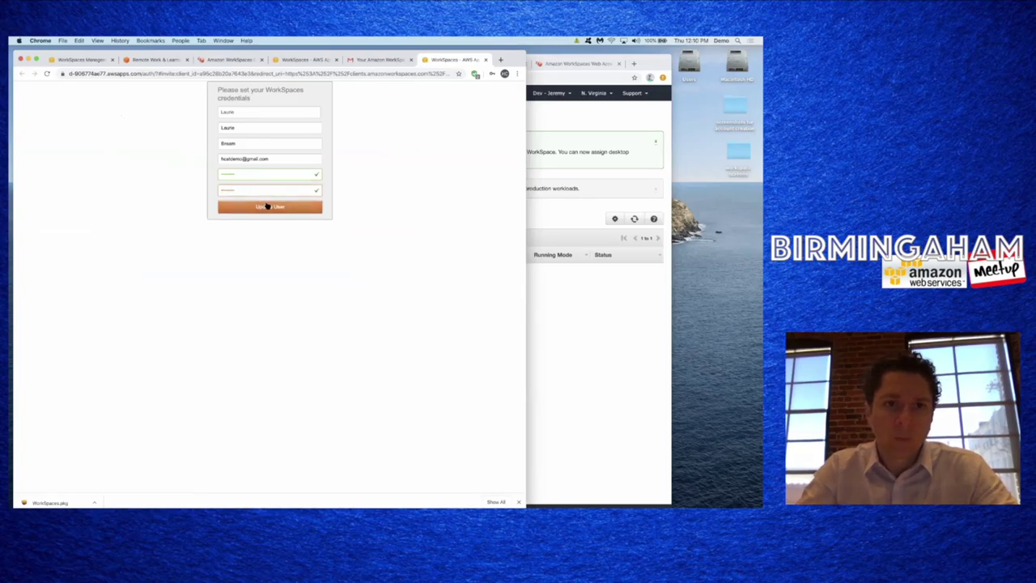
key("Return")
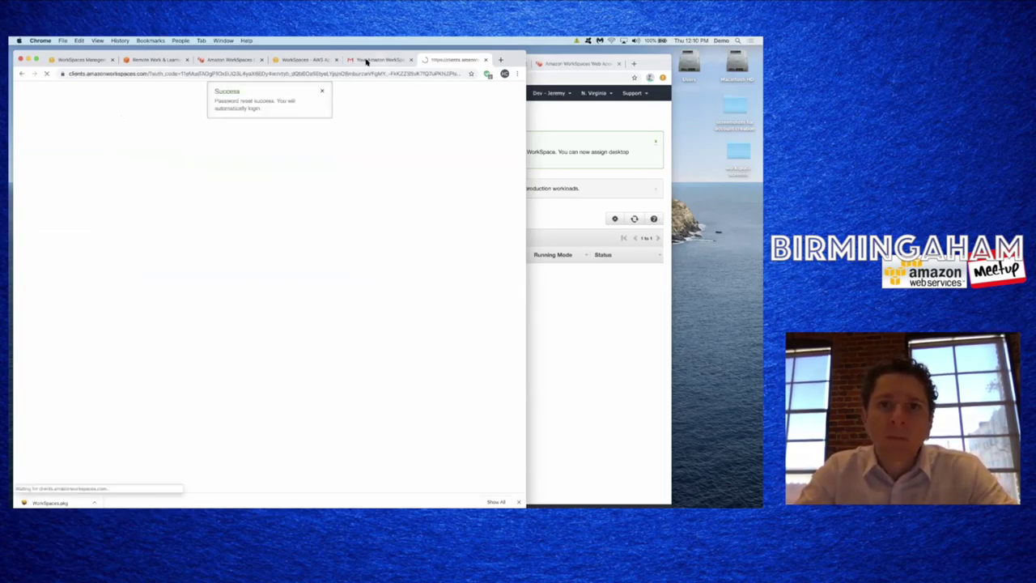
left_click(486, 60)
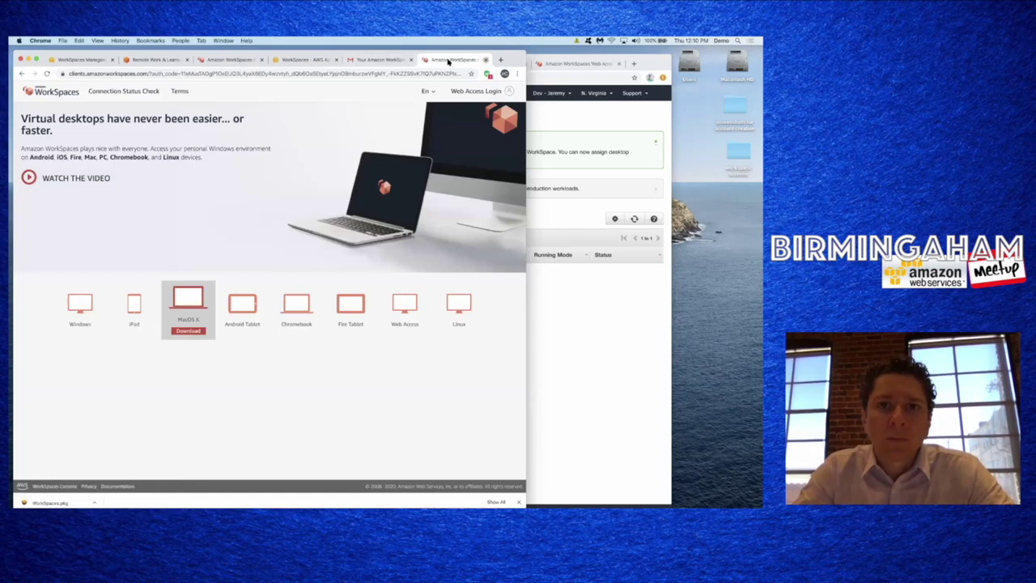
- Close the Gmail tab, sign in with the user's password, and decline saving it
key("super+w")
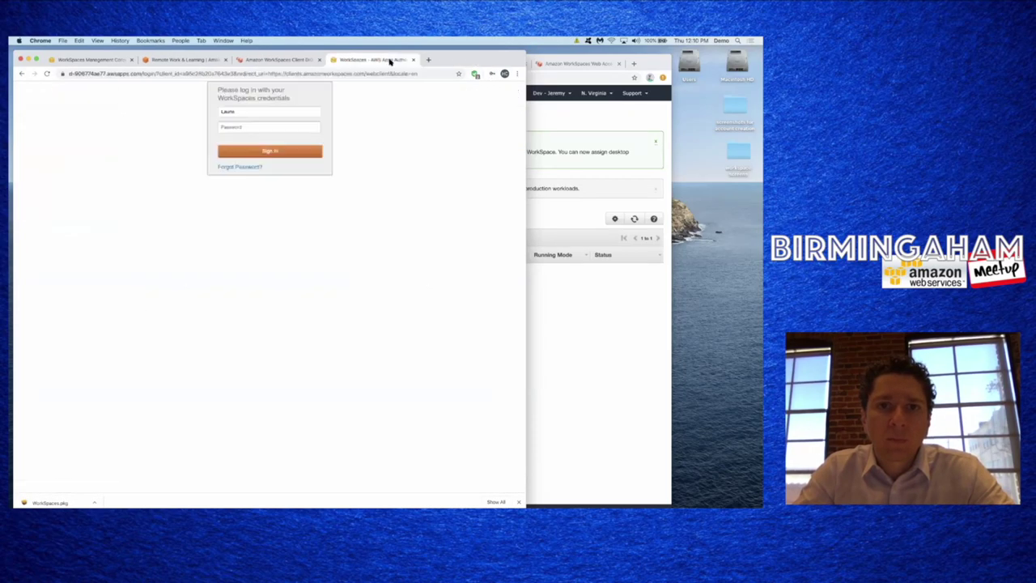
left_click(243, 128)
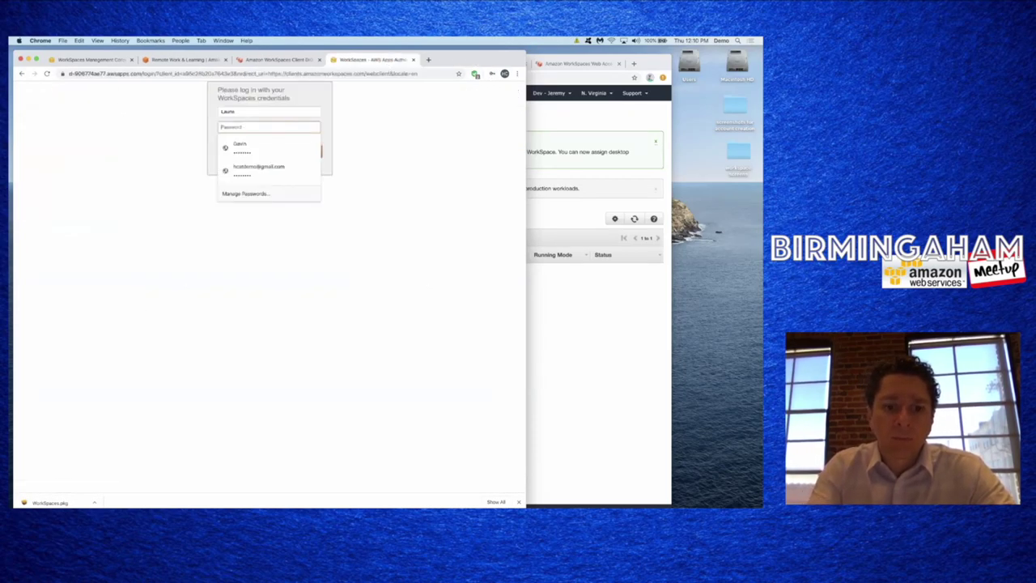
type("••••")
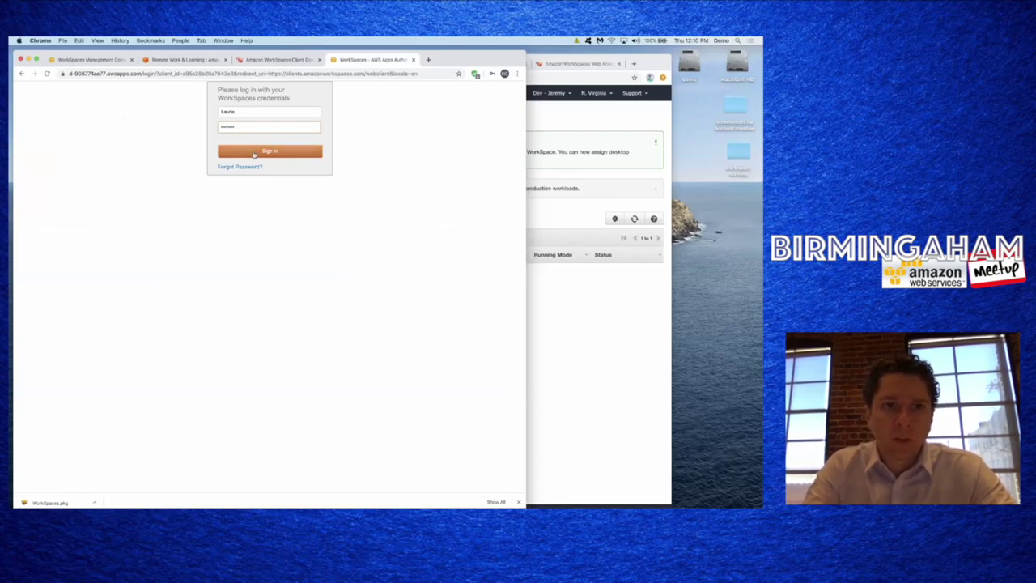
left_click(254, 154)
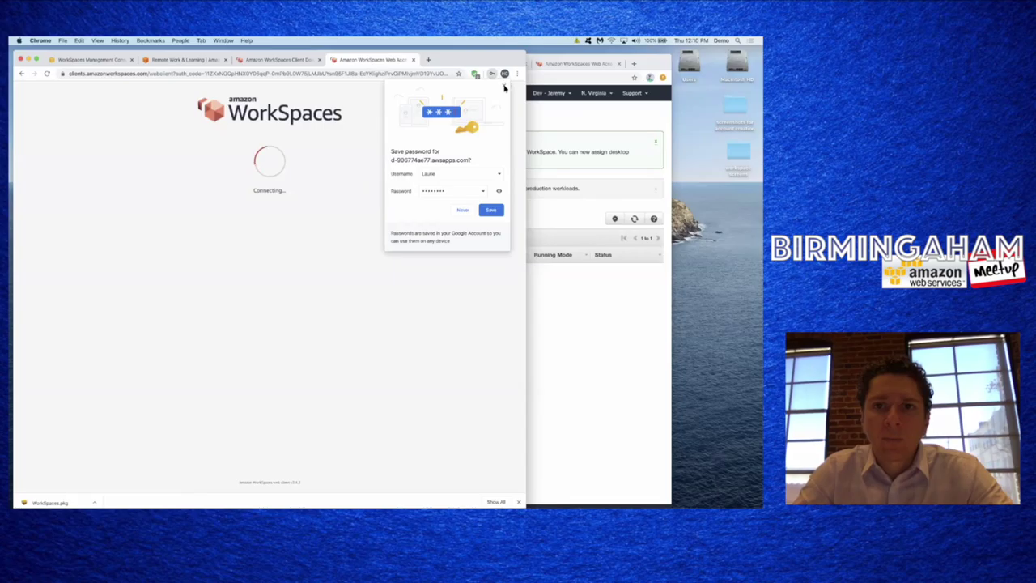
left_click(504, 85)
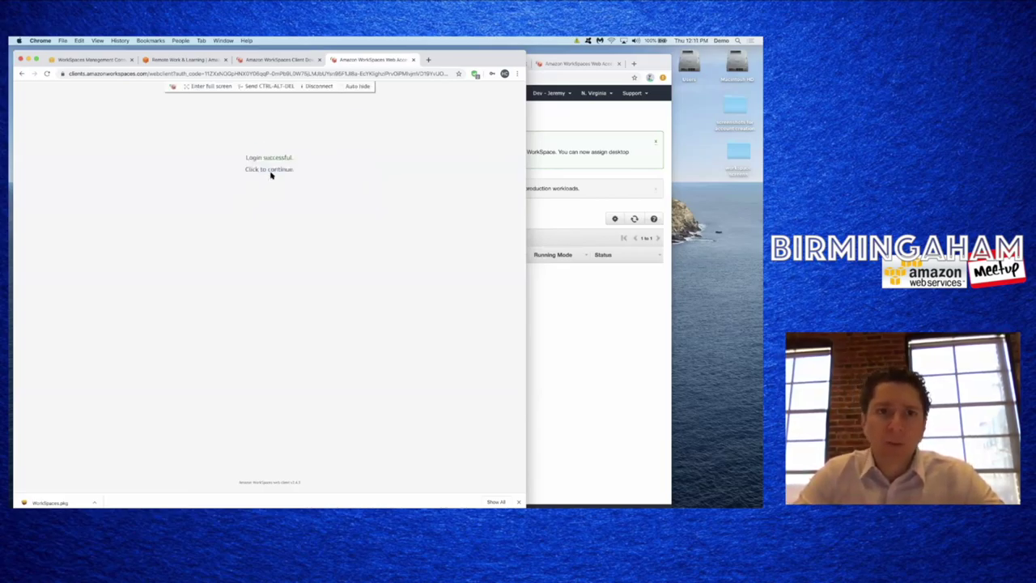
- Enter the WorkSpace's Windows desktop, widen the browser window, and open the Start menu
left_click(271, 170)
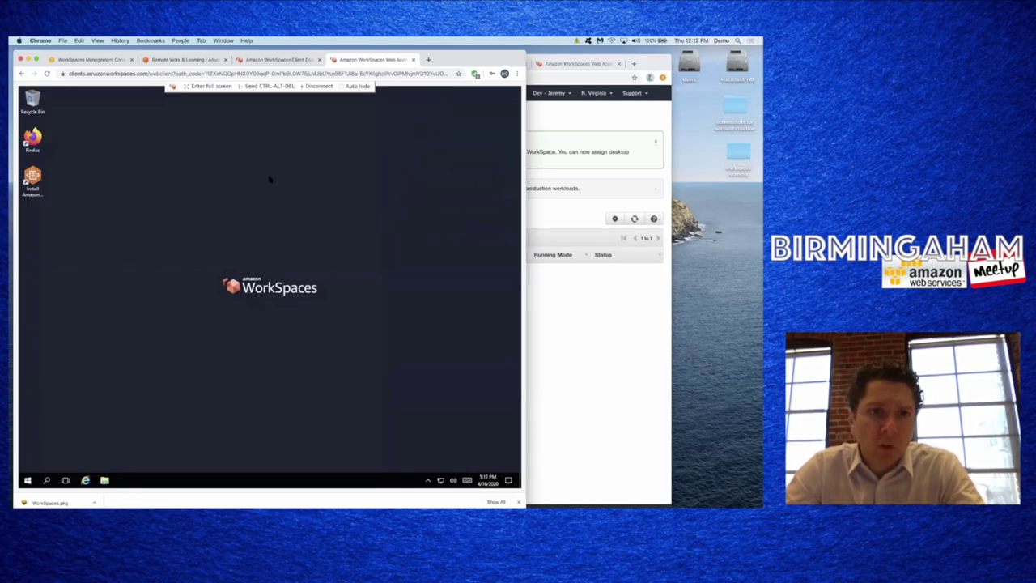
left_click_drag(529, 228, 569, 229)
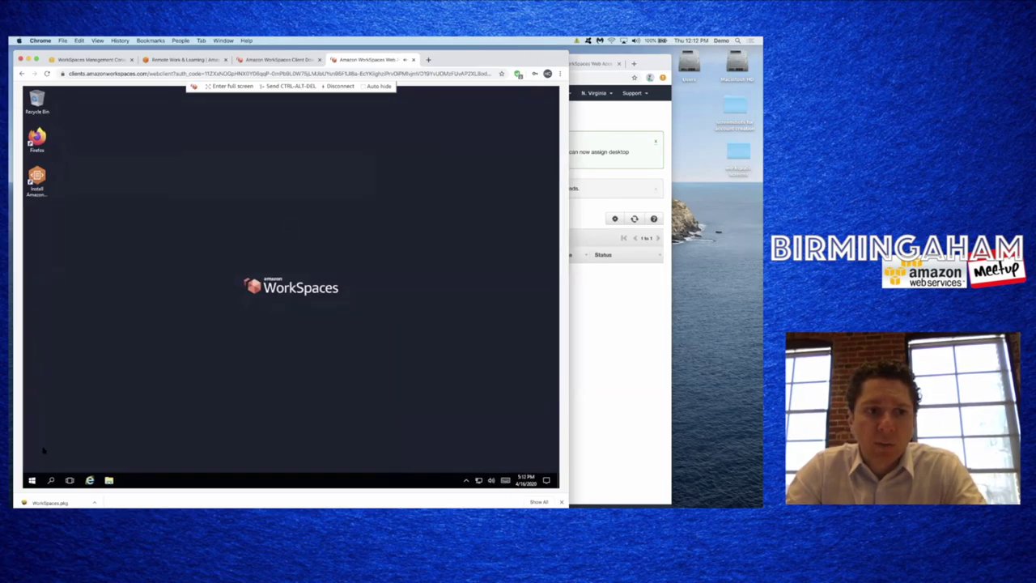
left_click(31, 480)
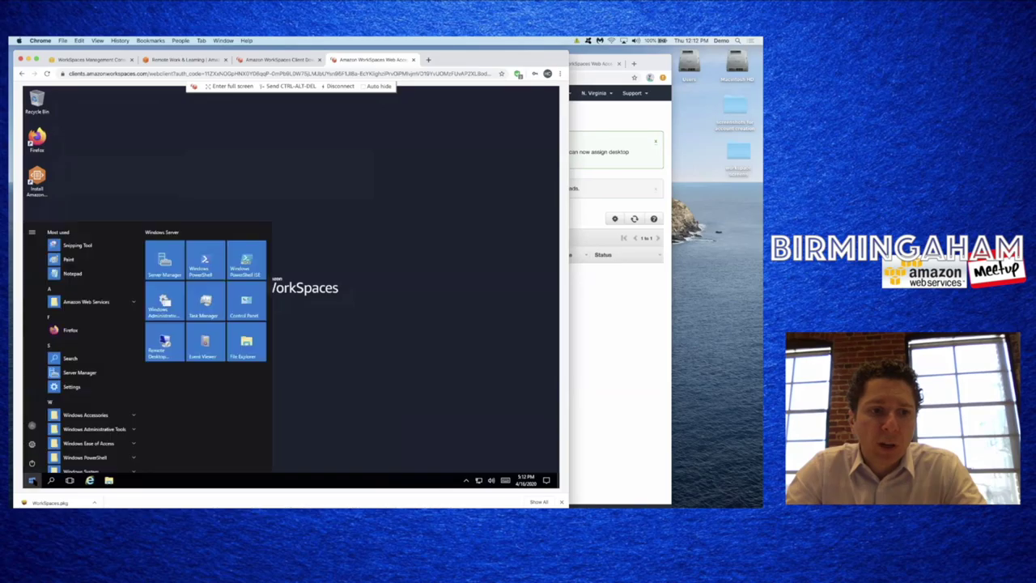
- Launch Firefox on the WorkSpace, search for 'cute pdf', and open the CutePDF website
left_click(71, 147)
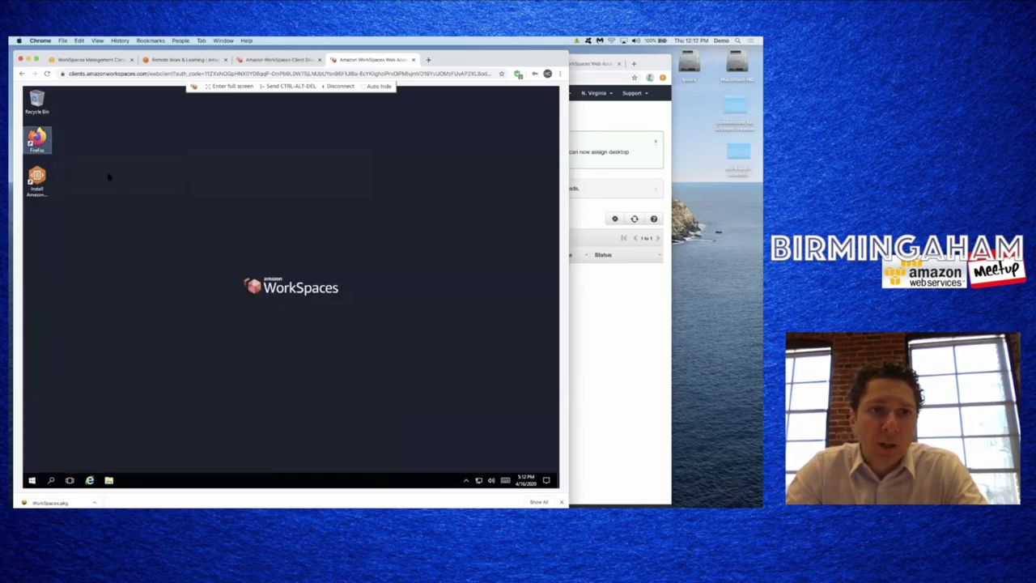
double_click(36, 139)
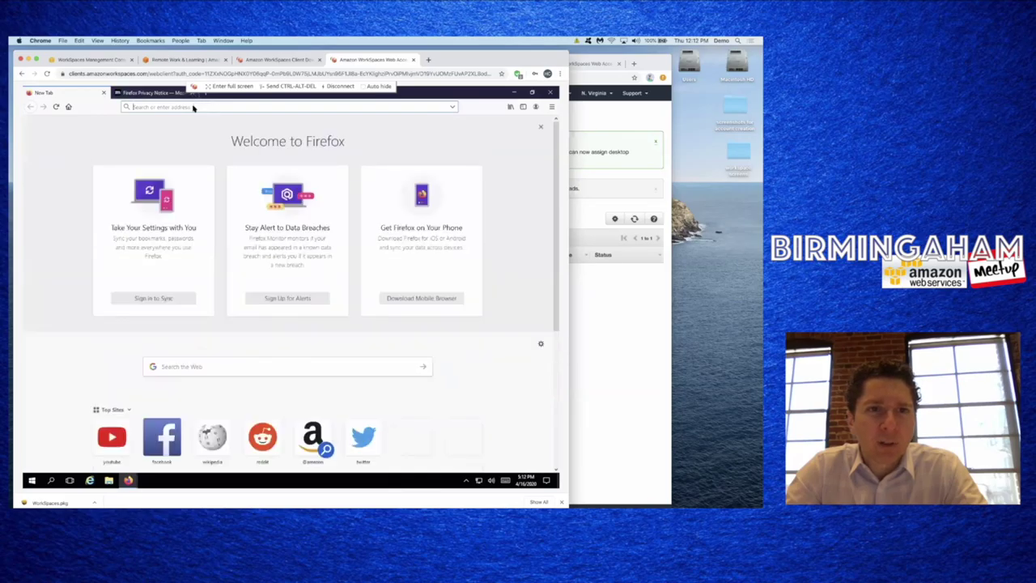
left_click(186, 106)
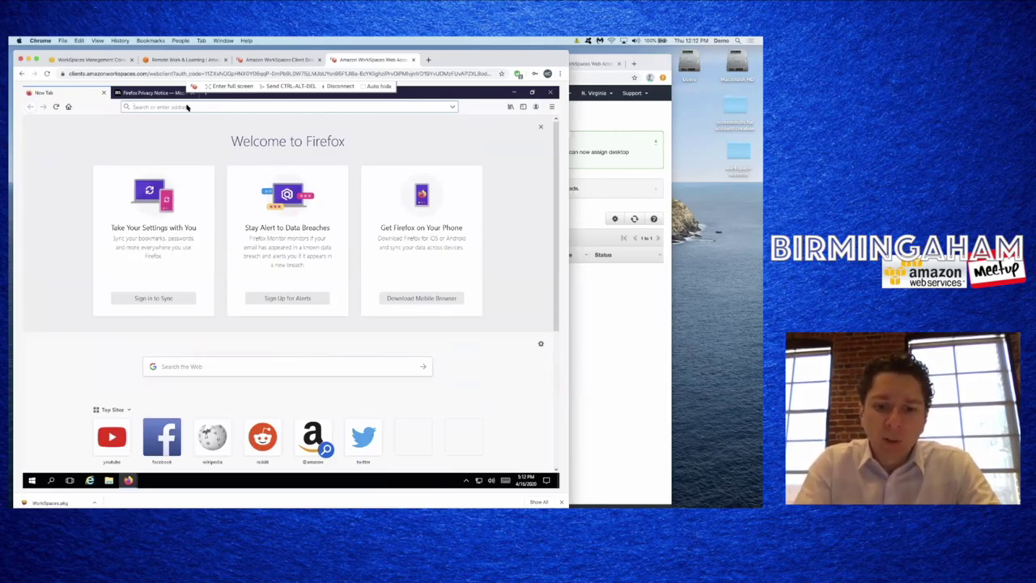
type("cute pdf")
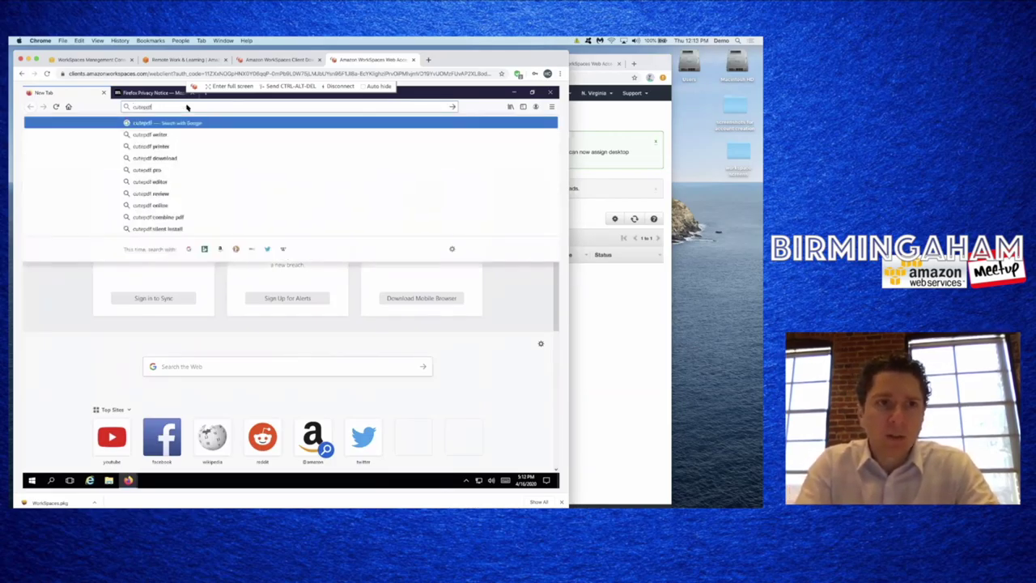
key("Return")
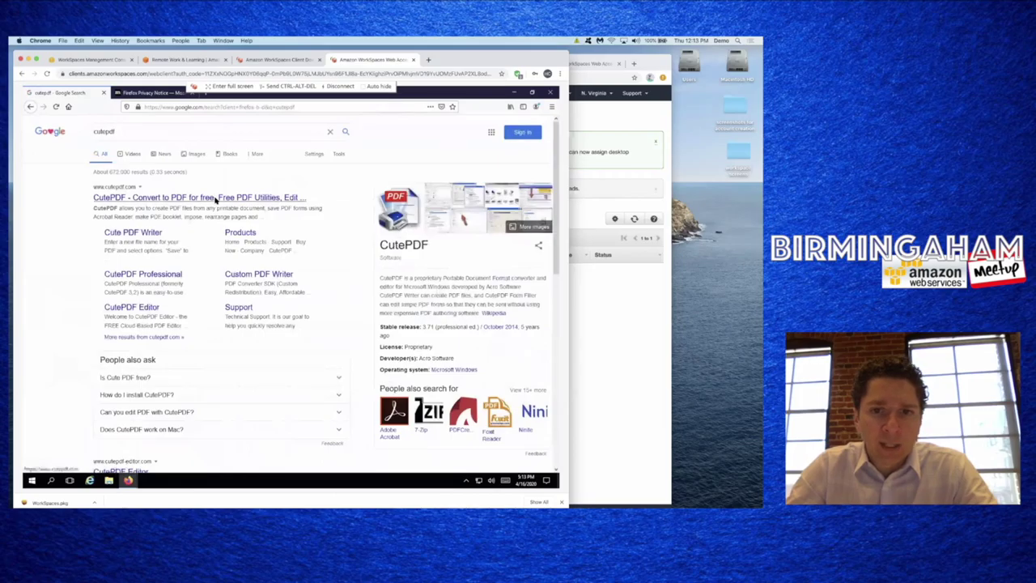
left_click(210, 198)
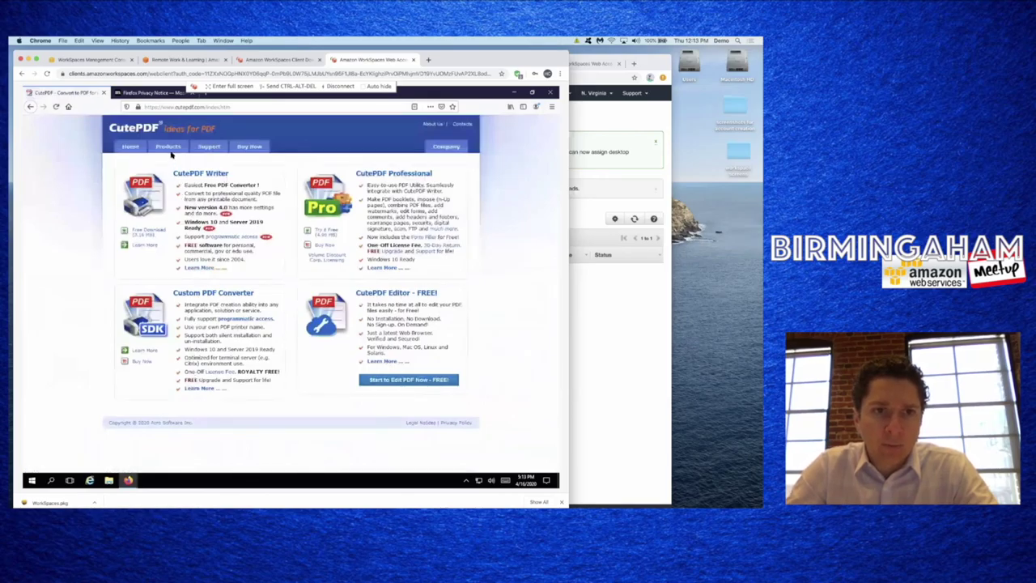
- Download the free CuteWriter.exe installer and run it, granting permission to make changes
left_click(147, 232)
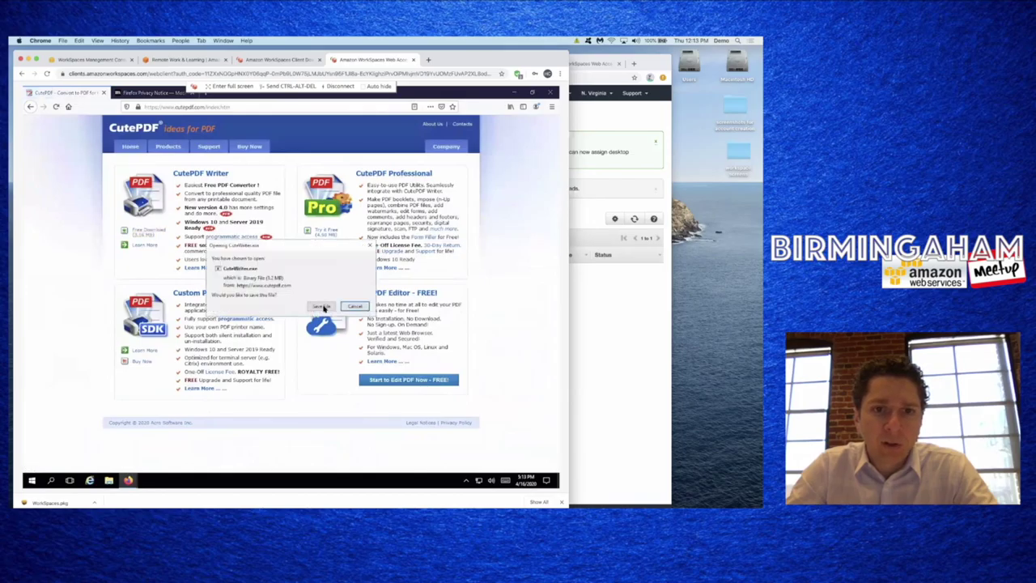
left_click(321, 306)
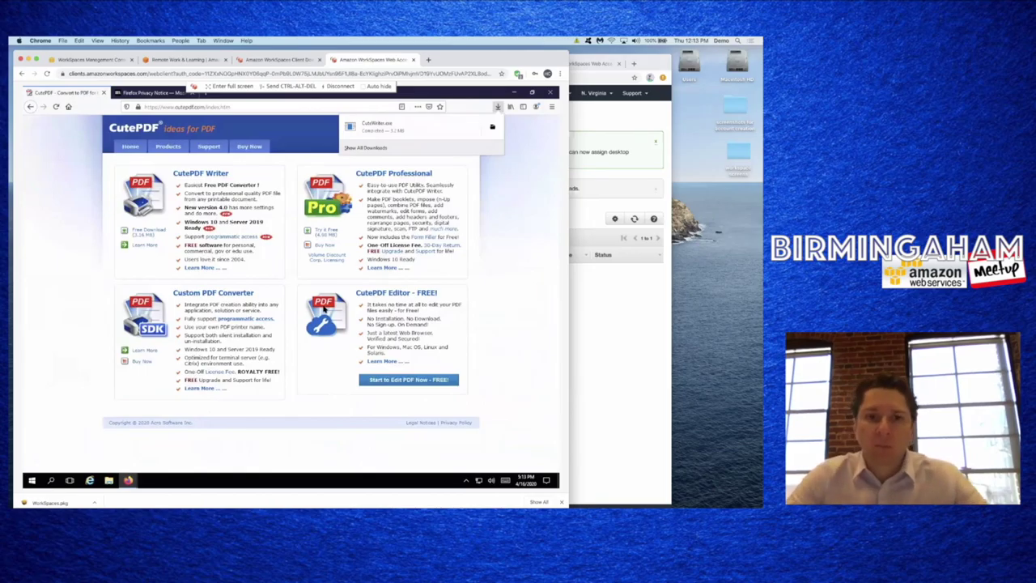
left_click(373, 147)
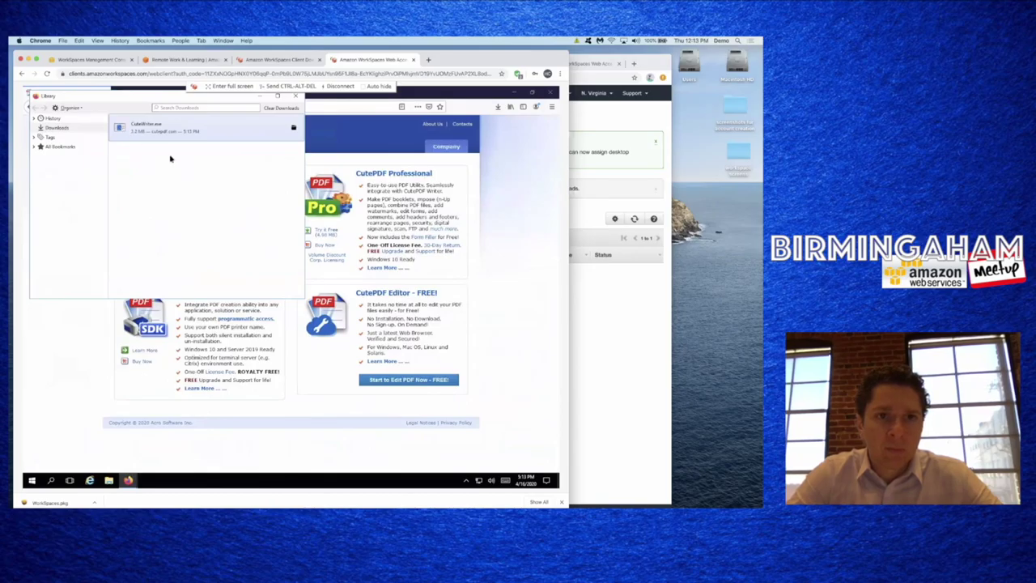
left_click(320, 292)
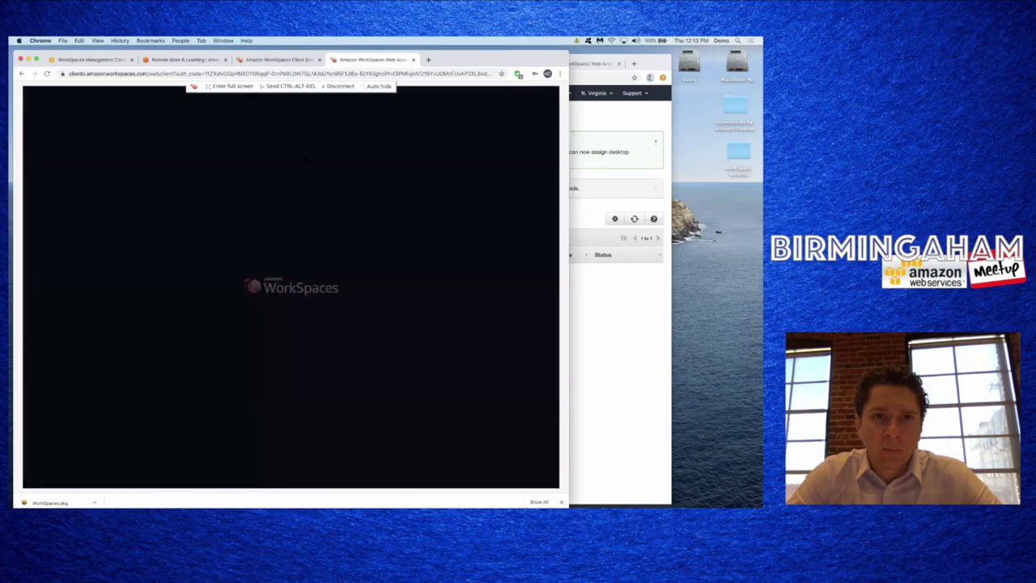
left_click(259, 336)
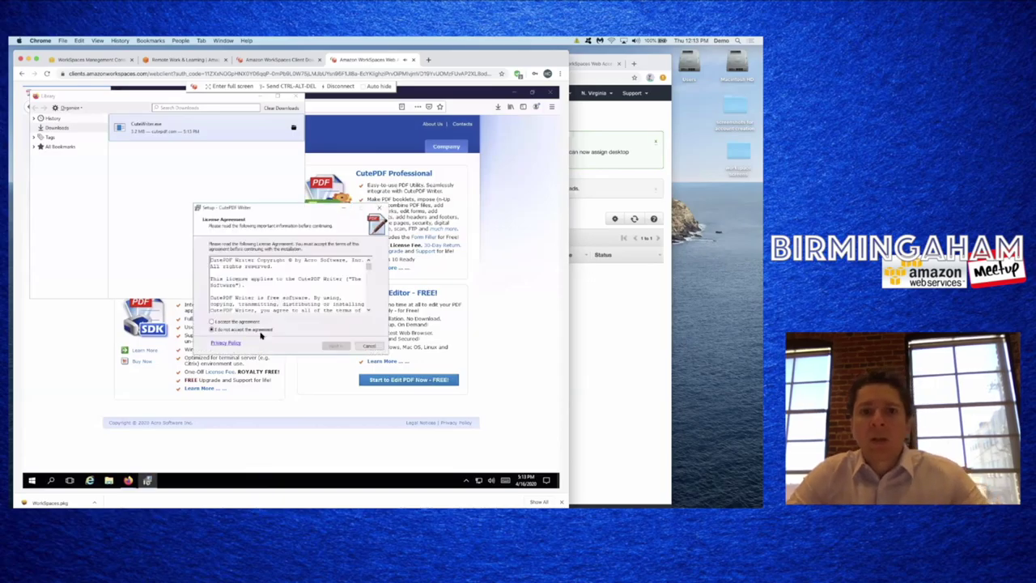
- Install CutePDF Writer to the default folder, accepting the licence and the PS2PDF converter download
left_click(251, 323)
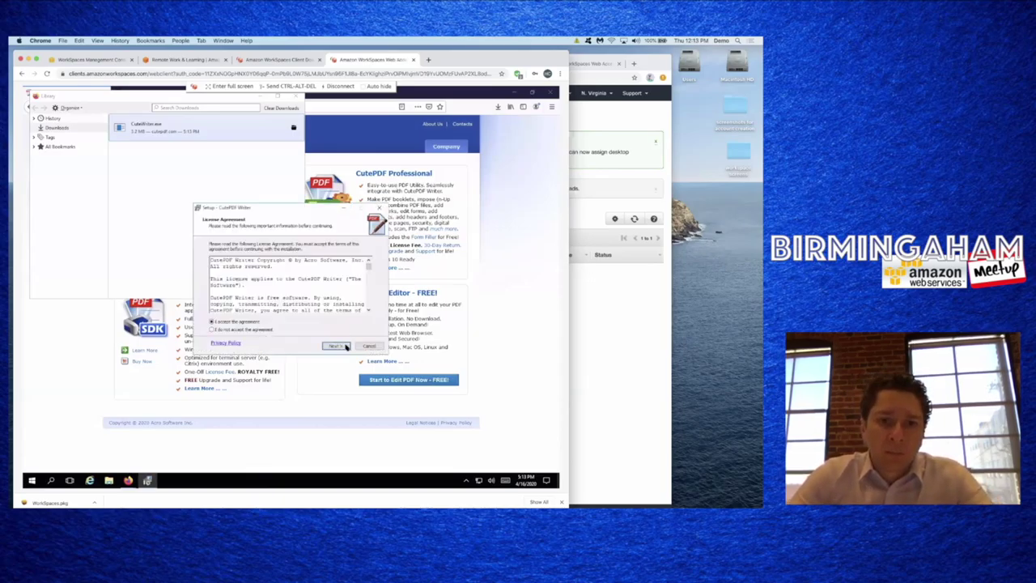
left_click(338, 347)
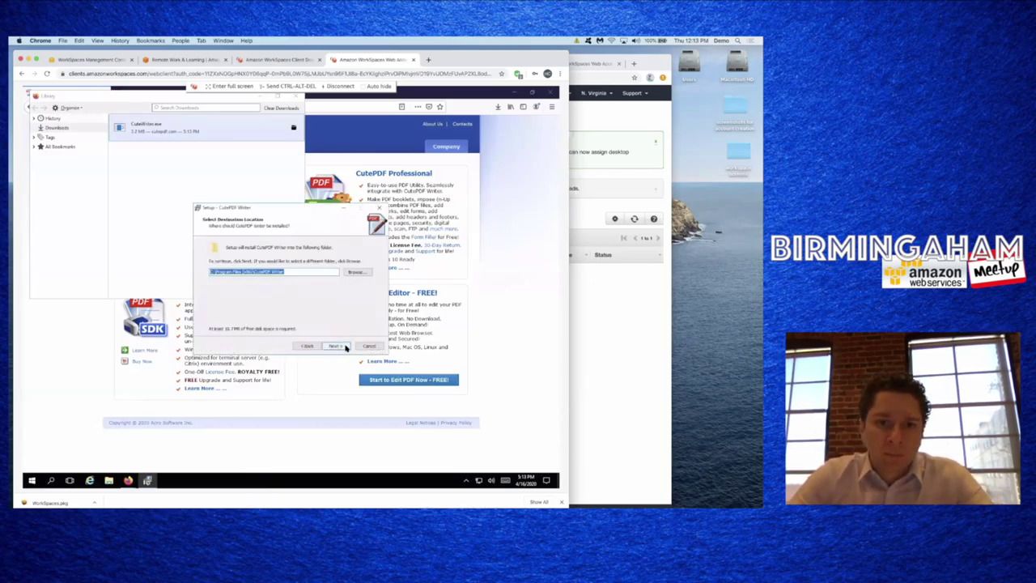
left_click(335, 347)
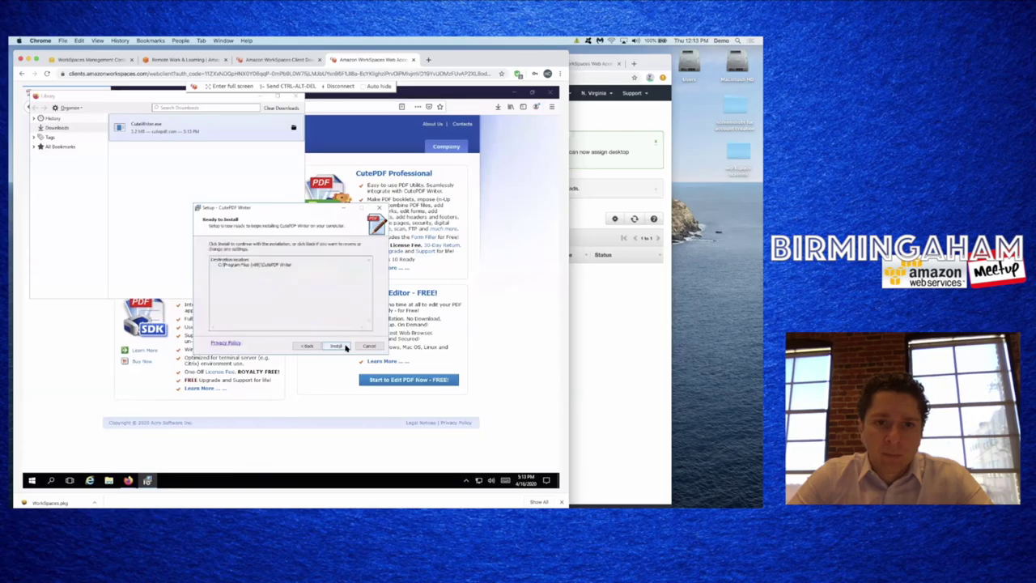
left_click(345, 347)
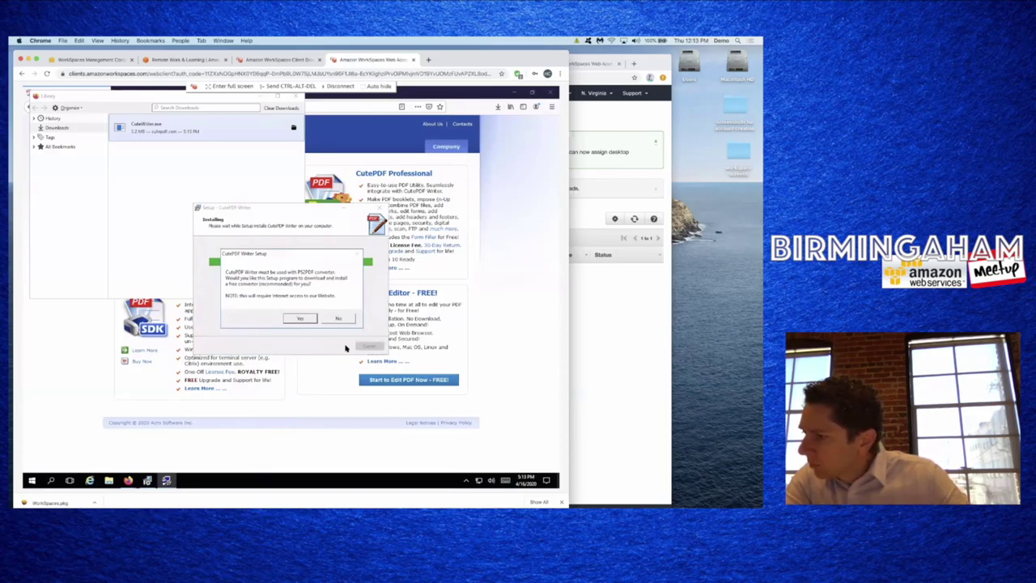
left_click(300, 318)
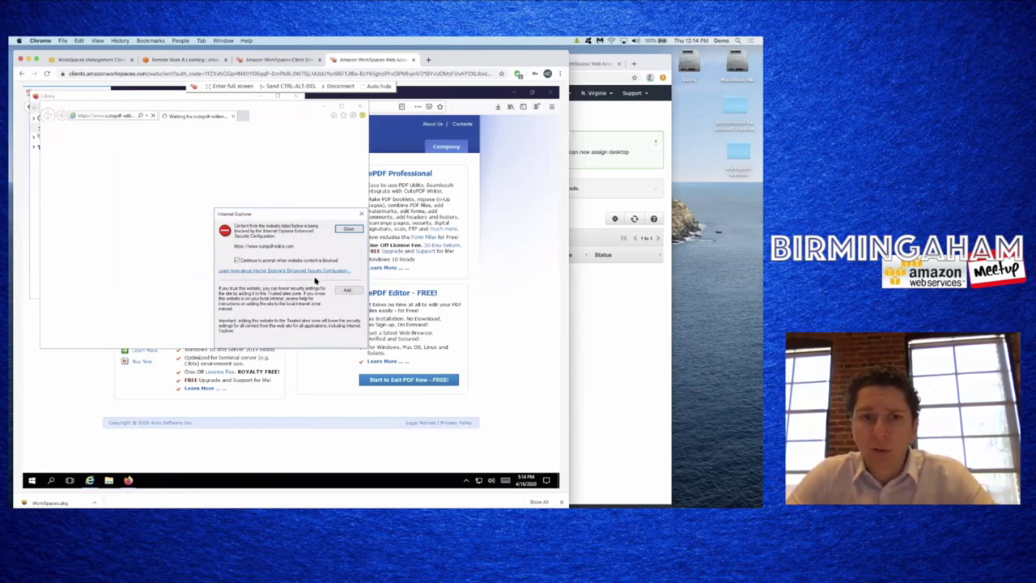
- Dismiss Internet Explorer's blocked-content warnings and setup prompt, then close all its tabs
left_click(348, 229)
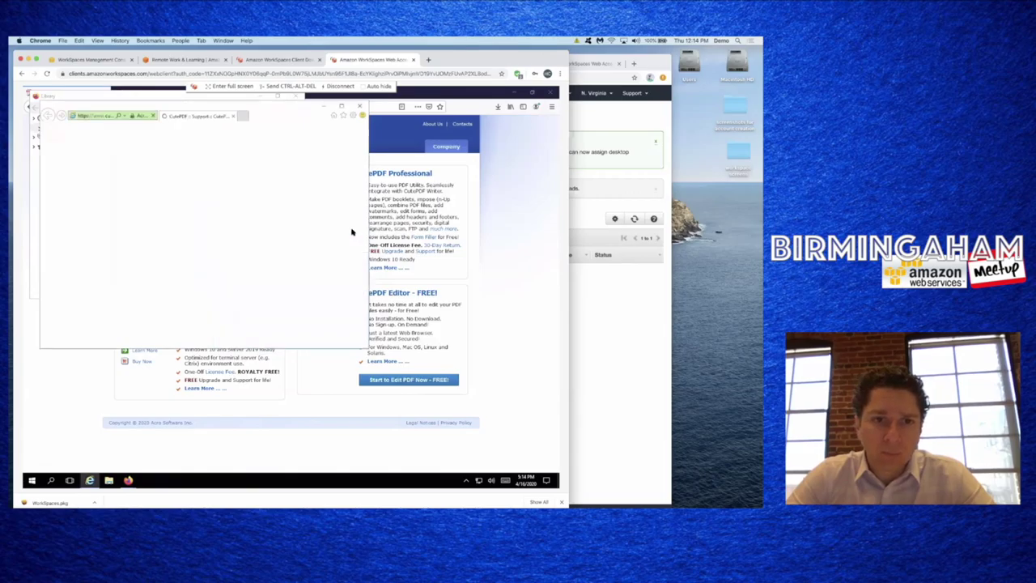
left_click(264, 289)
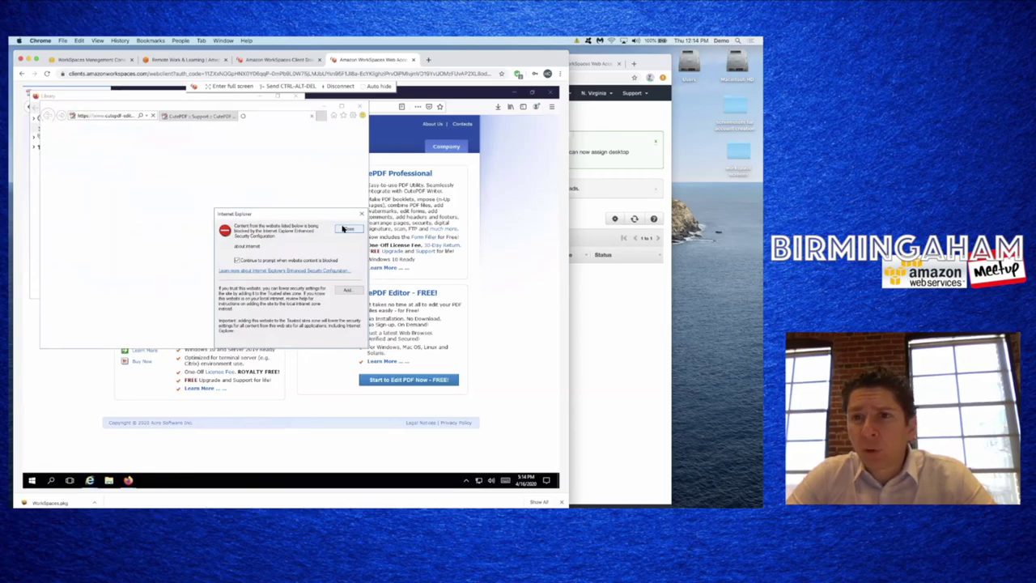
left_click(344, 229)
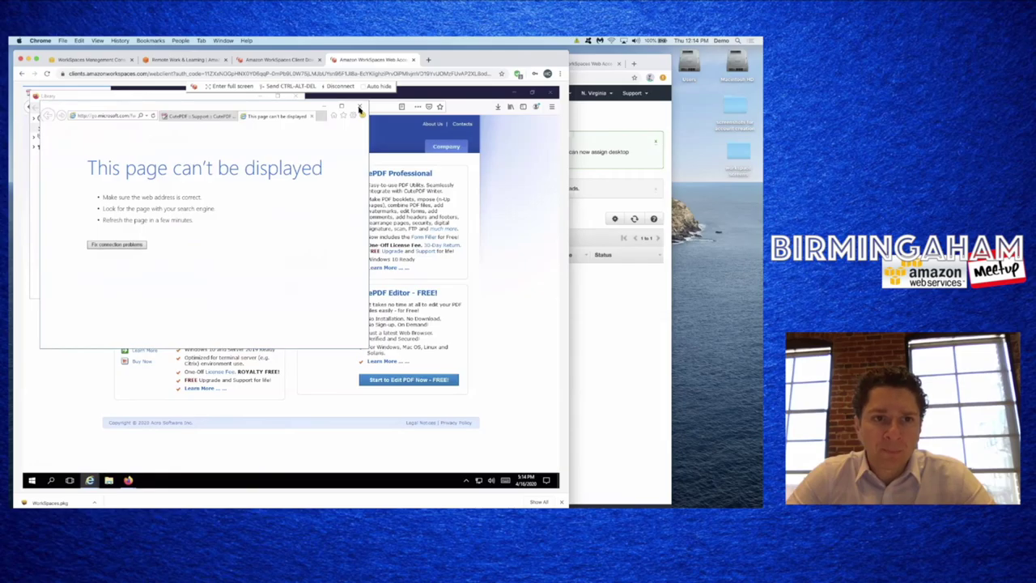
left_click(361, 106)
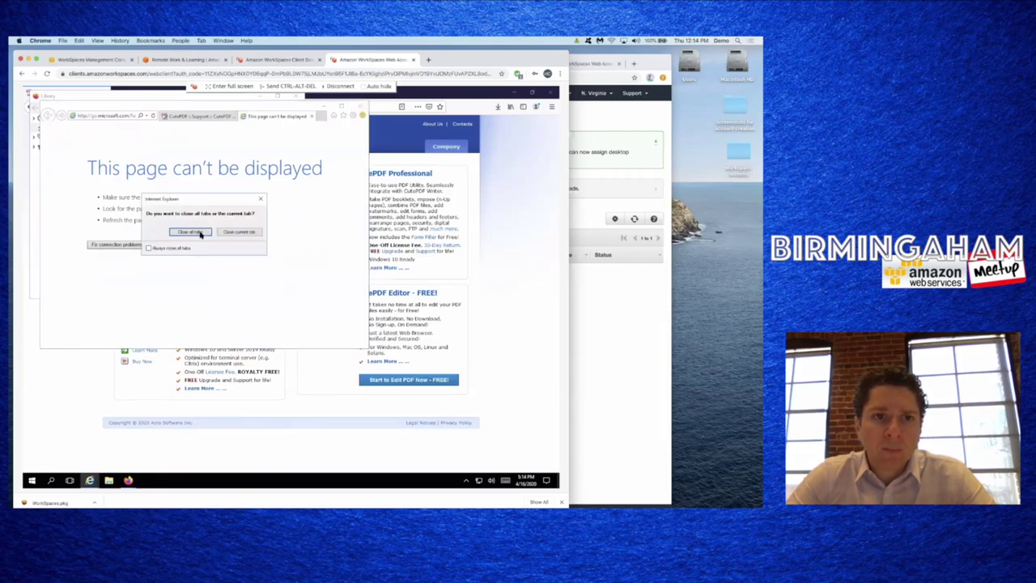
left_click(190, 232)
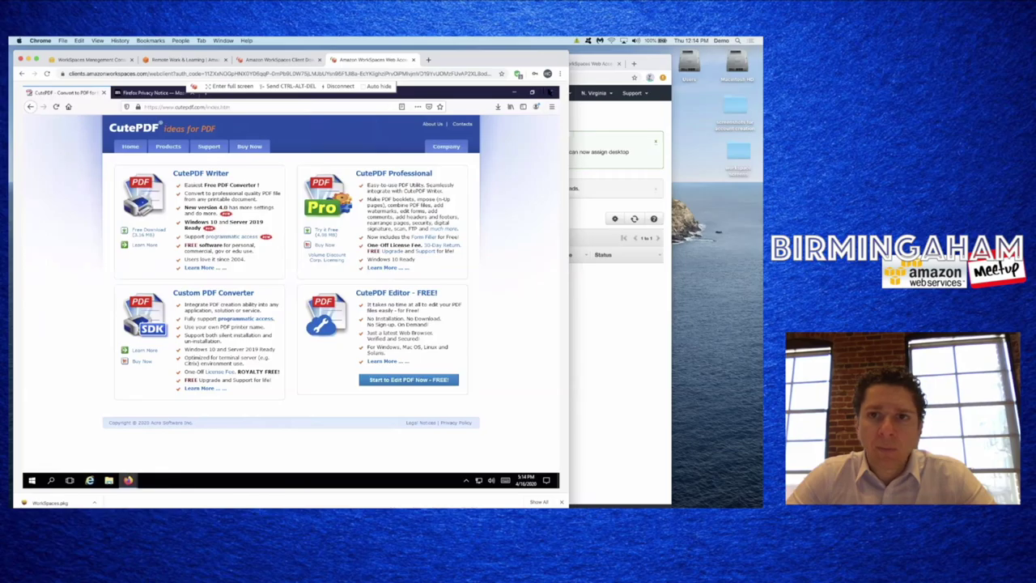
- Close Firefox and all its tabs, forcing the unresponsive process to quit
left_click(550, 93)
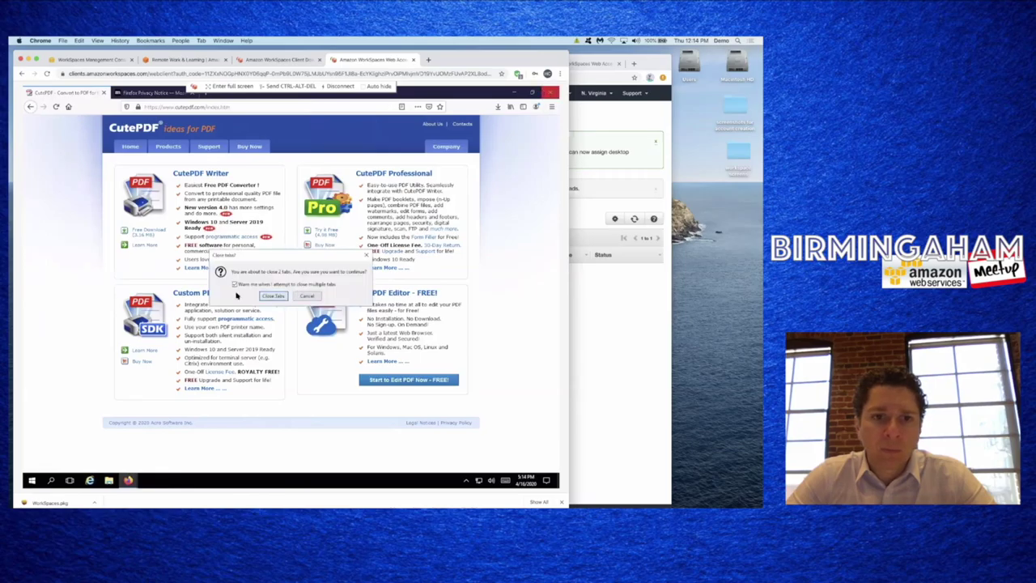
left_click(274, 296)
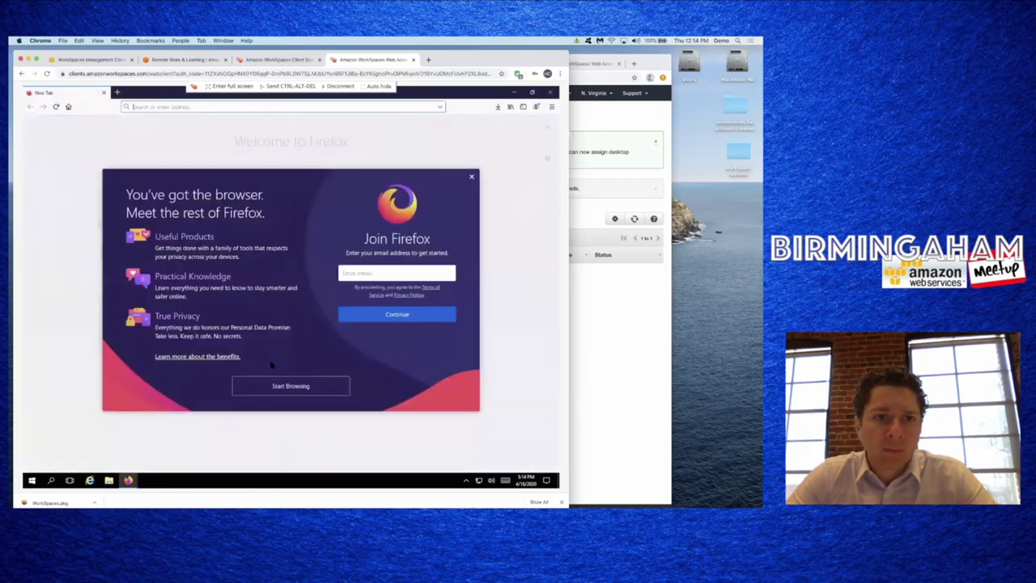
left_click(471, 175)
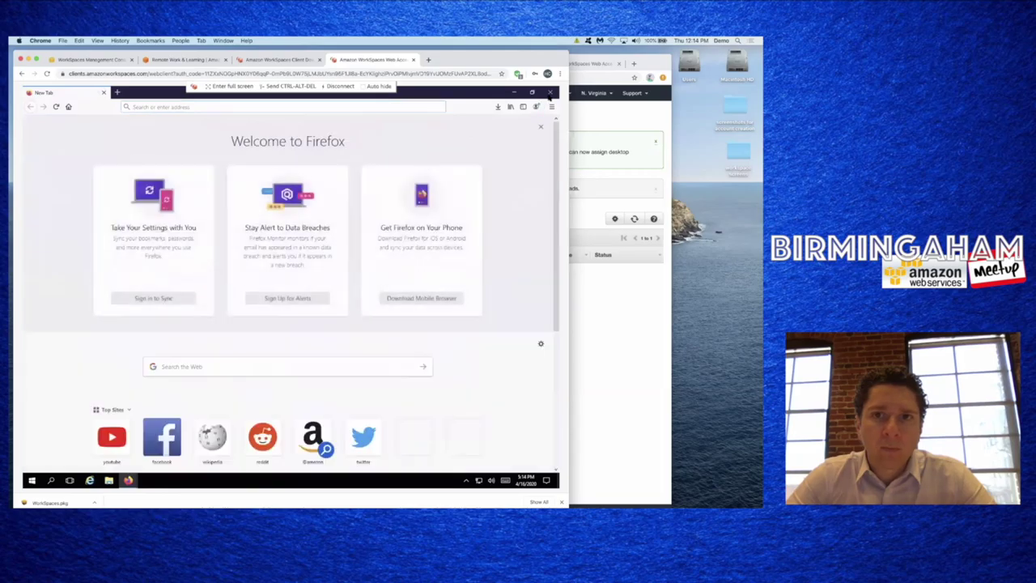
left_click(550, 93)
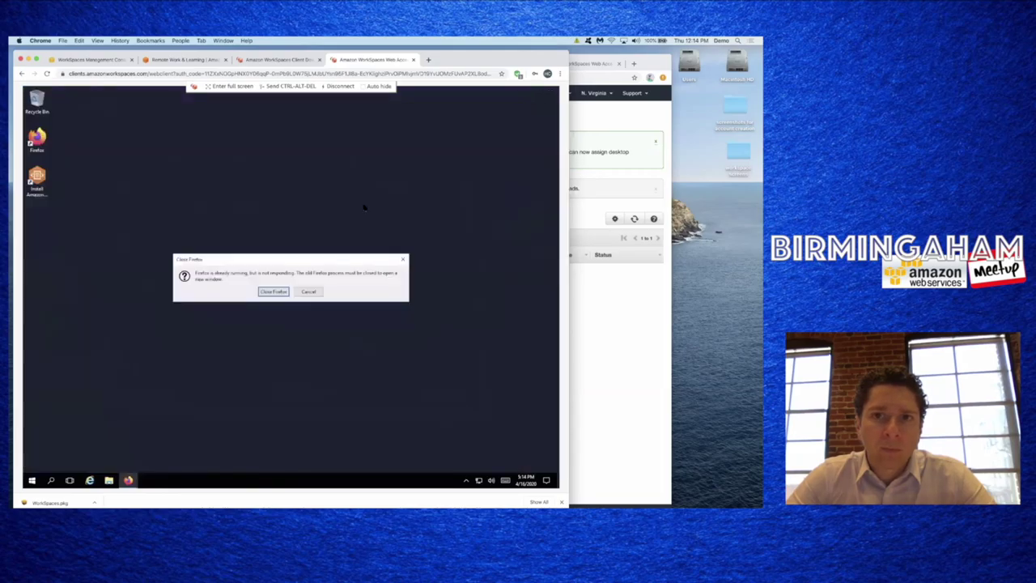
left_click(274, 292)
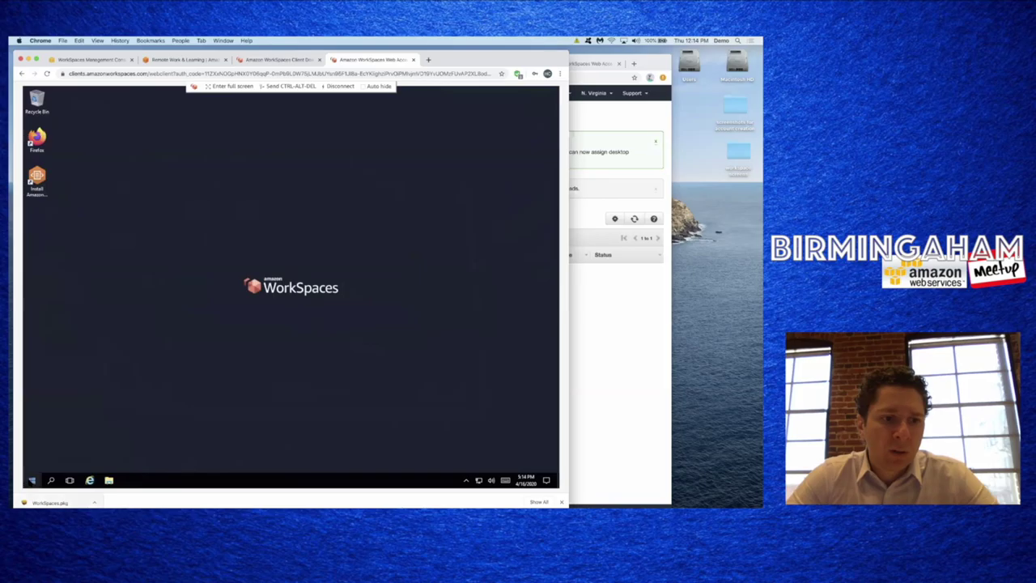
left_click(31, 480)
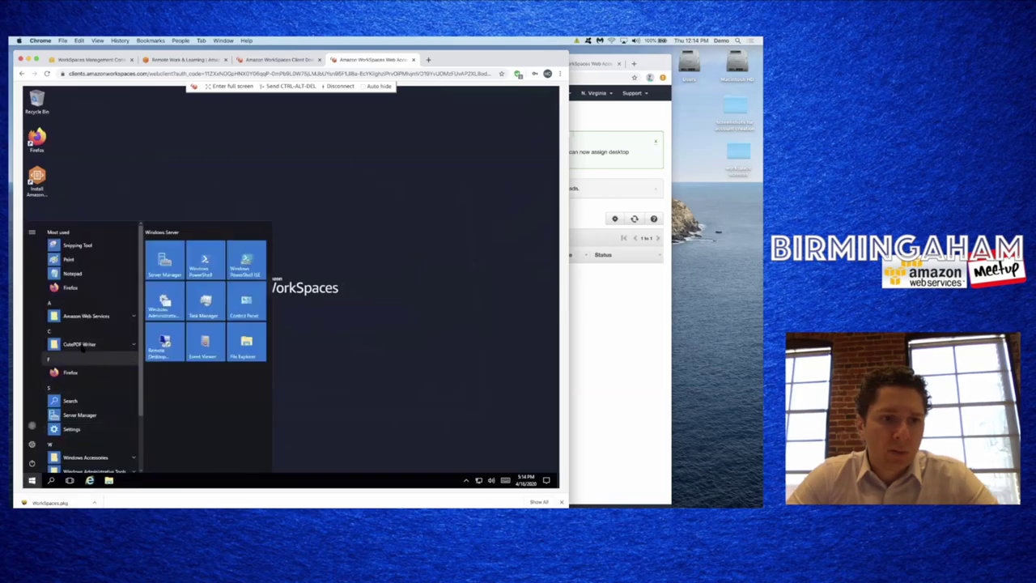
- Expand the CutePDF Writer program group in the Start menu
left_click(81, 346)
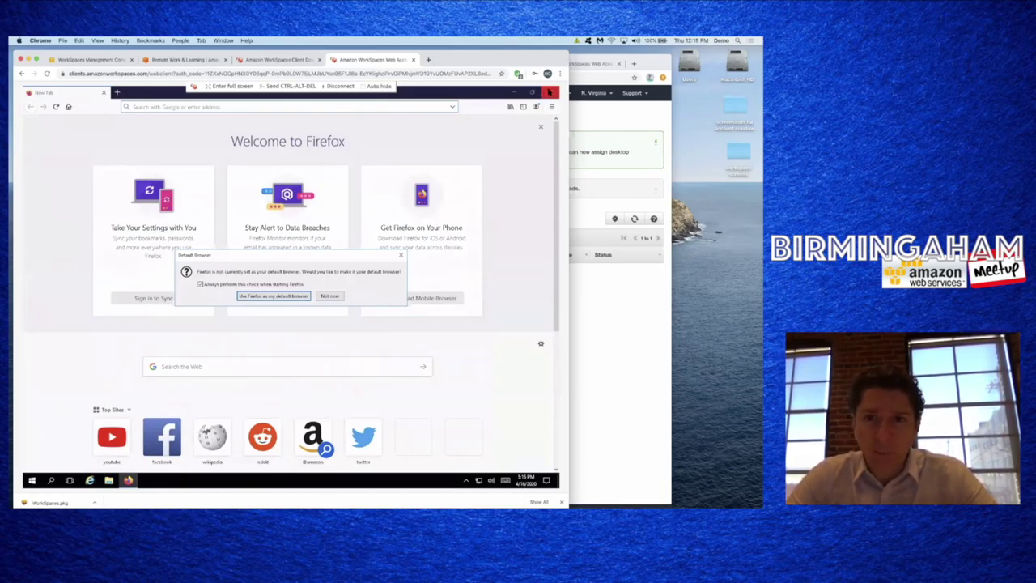
- Decline Firefox's default-browser prompt, close Firefox, and return to the WorkSpaces console list
left_click(329, 297)
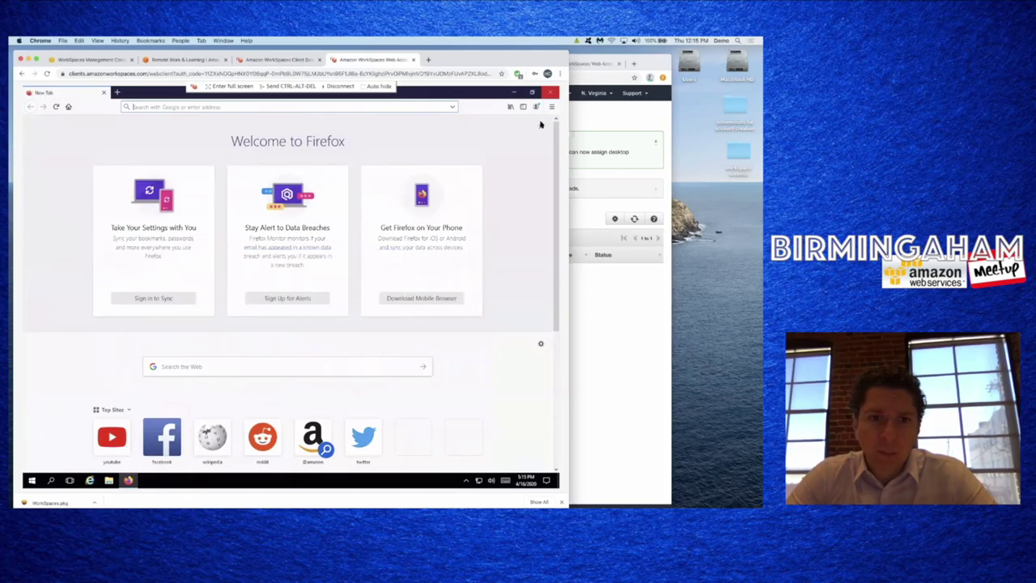
left_click(550, 92)
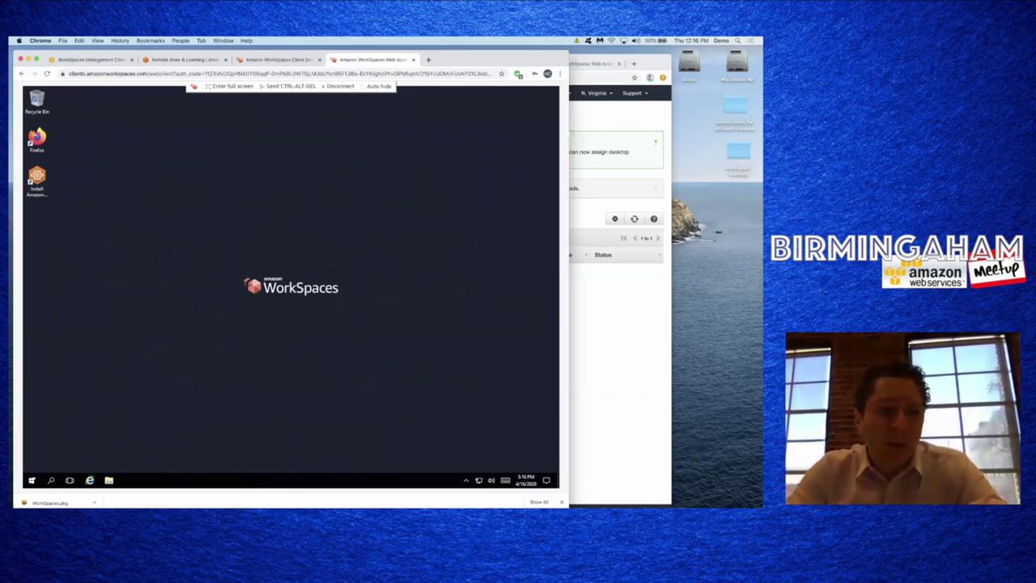
left_click(32, 480)
left_click(354, 245)
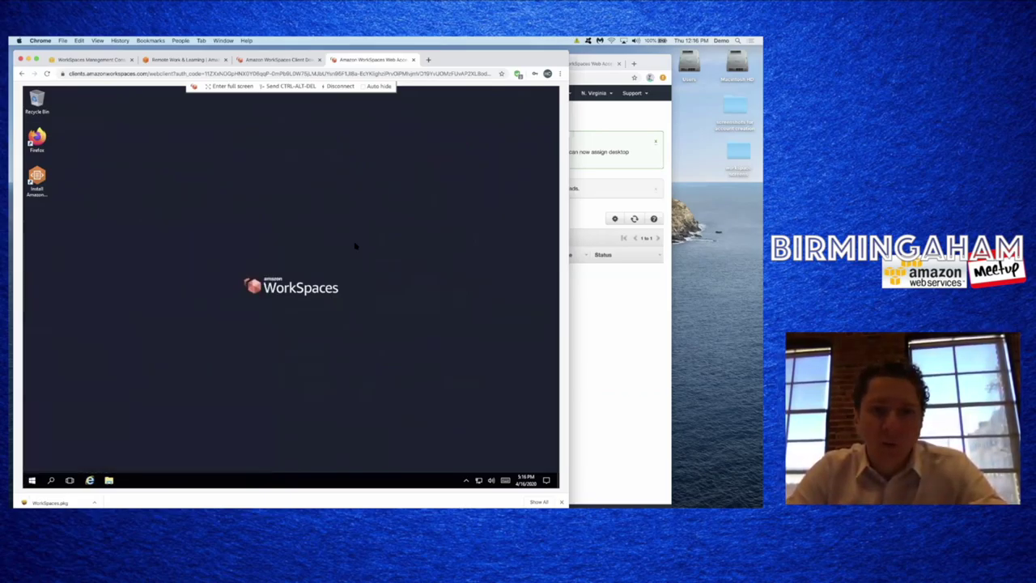
left_click(112, 63)
left_click(126, 219)
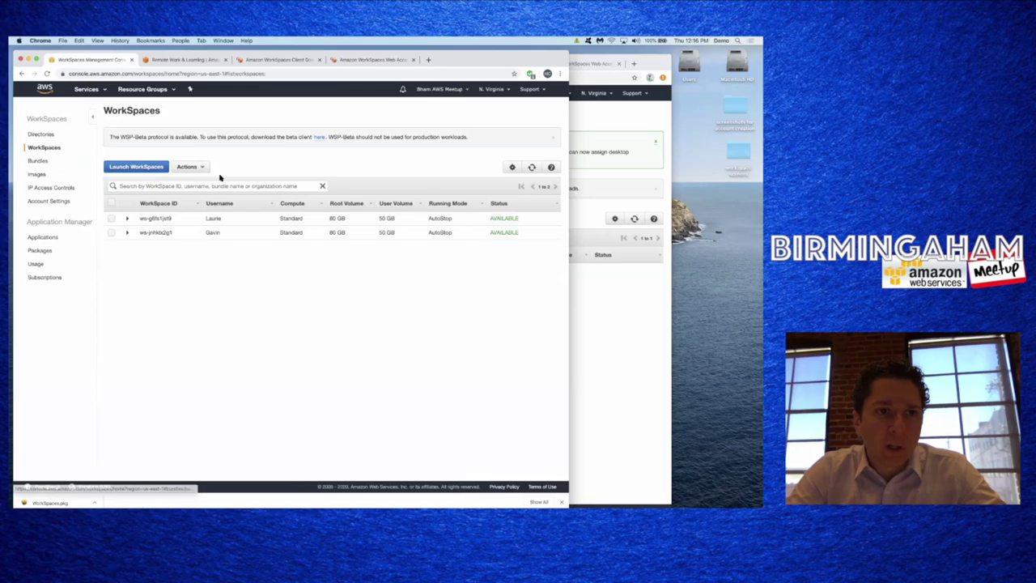
left_click(111, 219)
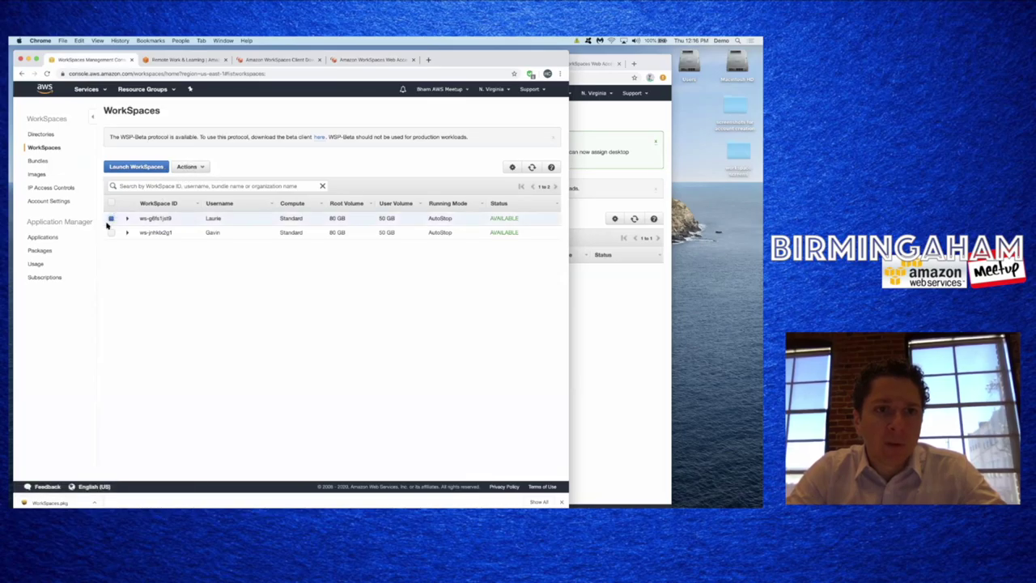
left_click(111, 219)
left_click(111, 232)
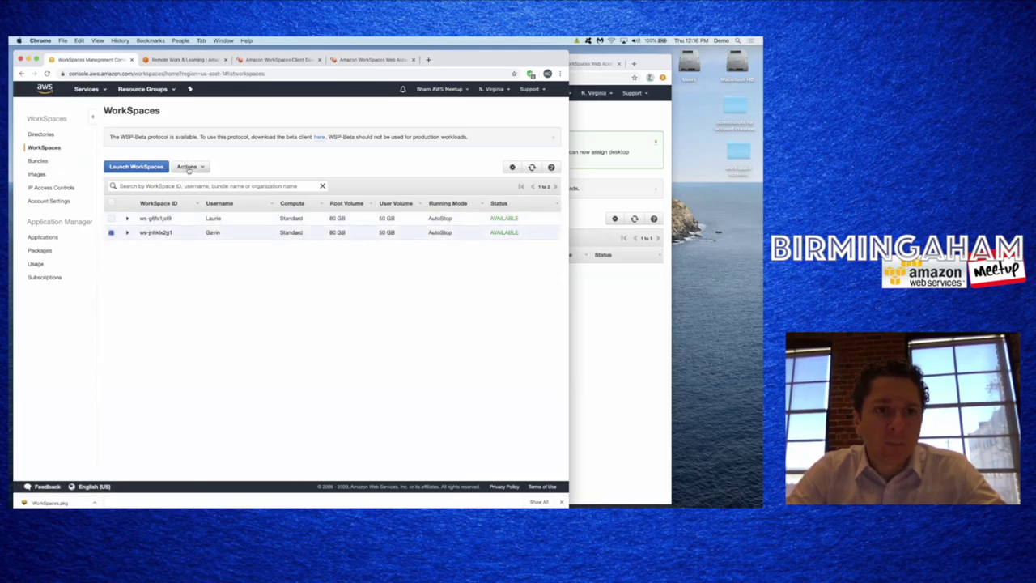
left_click(189, 167)
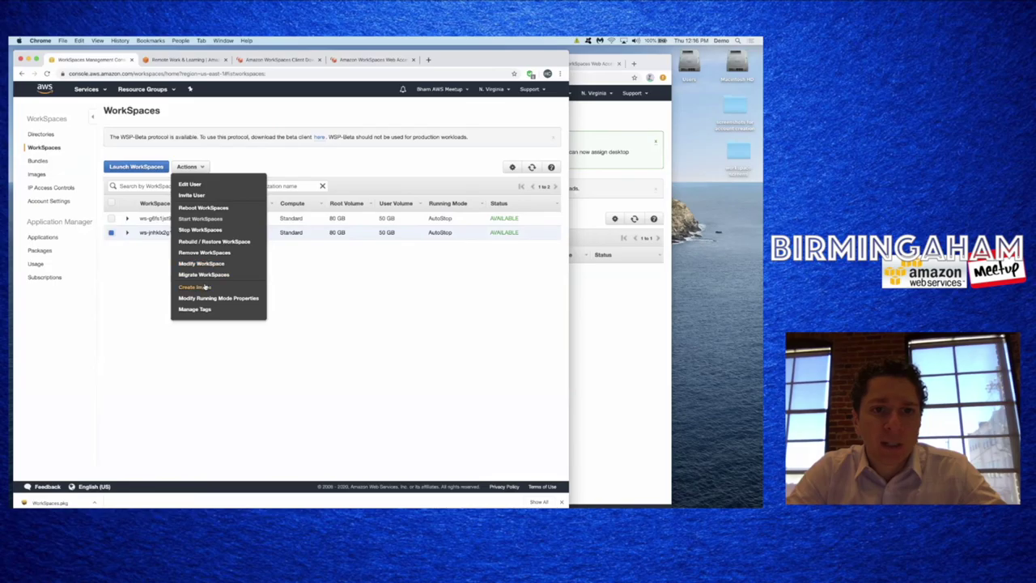
left_click(162, 281)
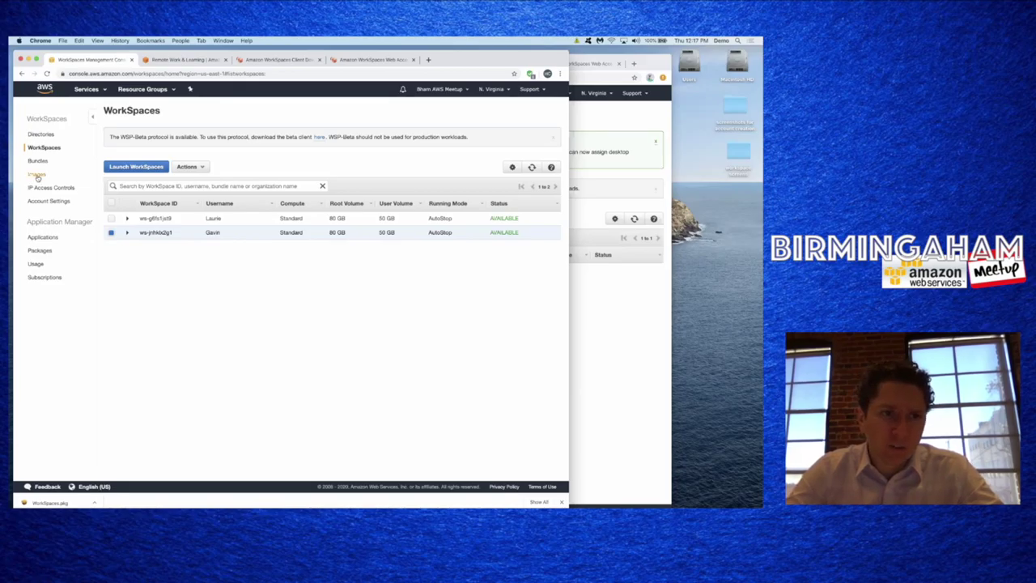
- Inspect the demoimage image details, then view the bundledemo custom bundle on the Bundles page
left_click(37, 175)
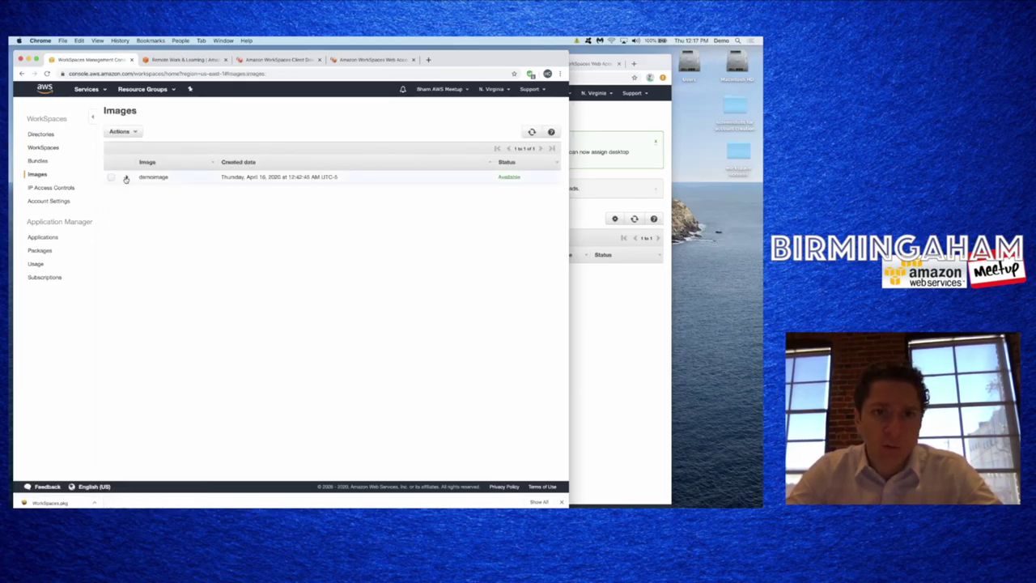
left_click(127, 177)
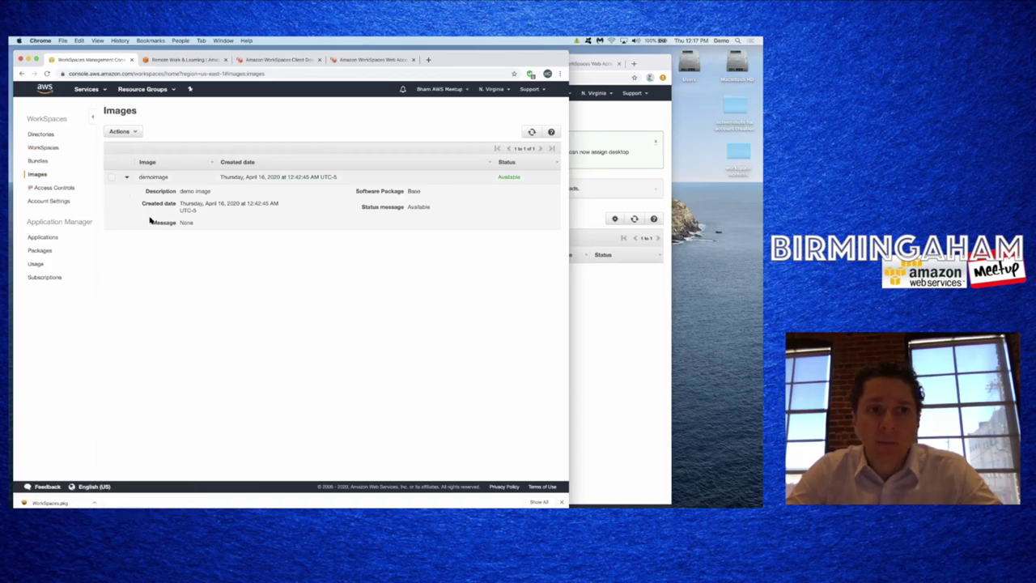
left_click(46, 164)
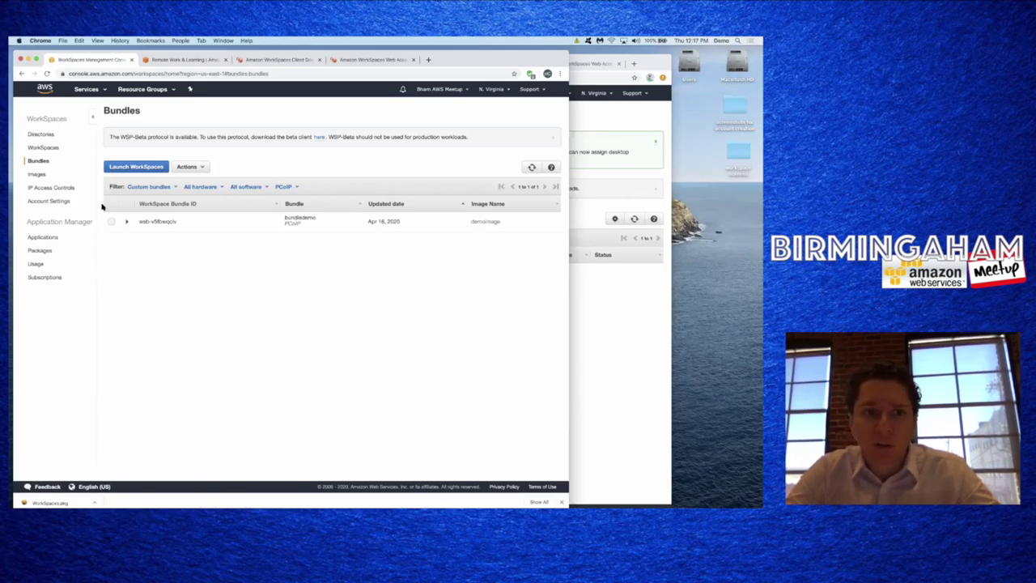
- Start the Launch WorkSpaces wizard with the corp.amazonworkspaces.com directory selected
left_click(46, 148)
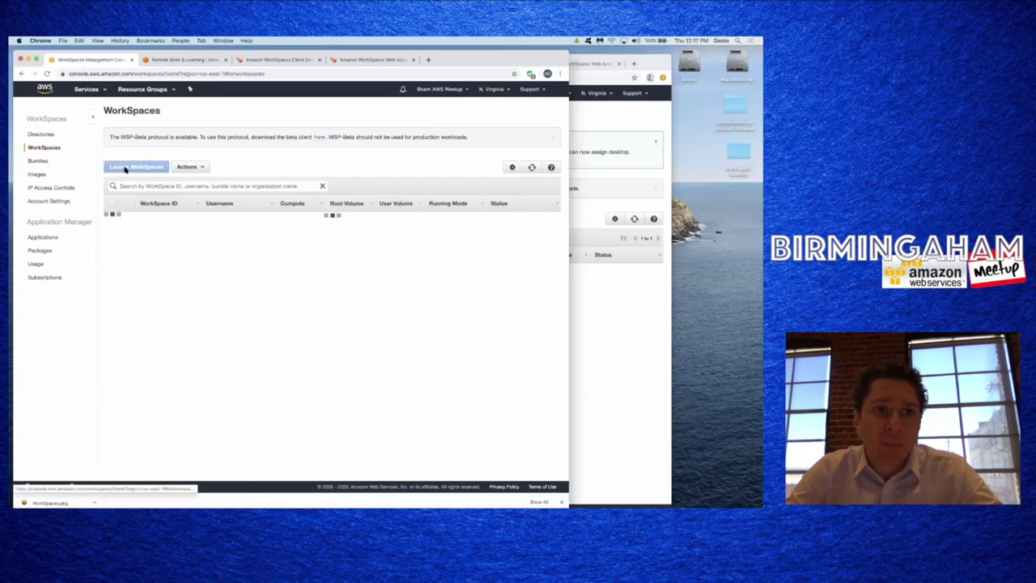
left_click(151, 166)
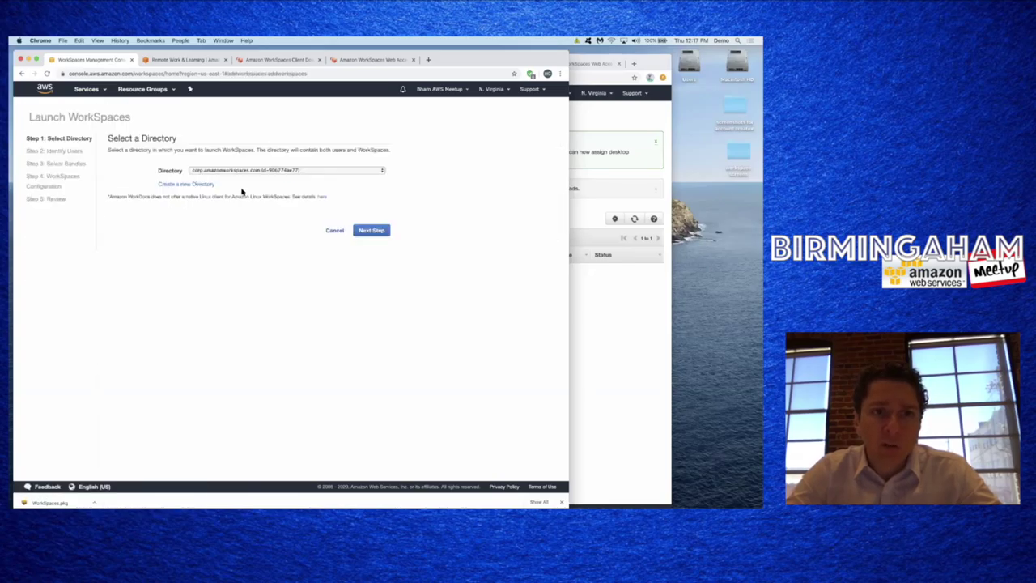
left_click(222, 173)
left_click(243, 169)
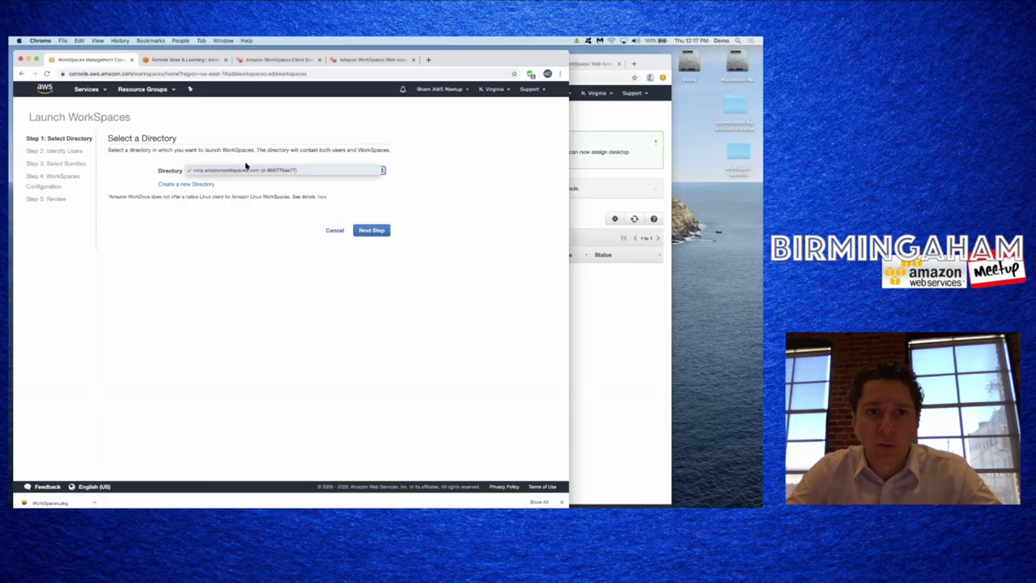
- Create a new directory user, entering the username, first name, last name and e-mail
left_click(371, 231)
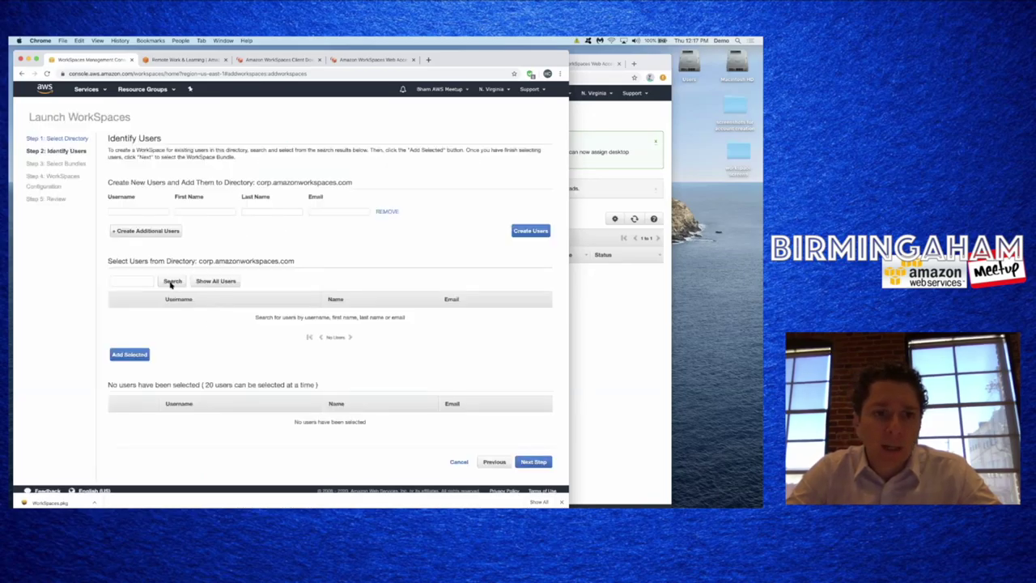
left_click(137, 210)
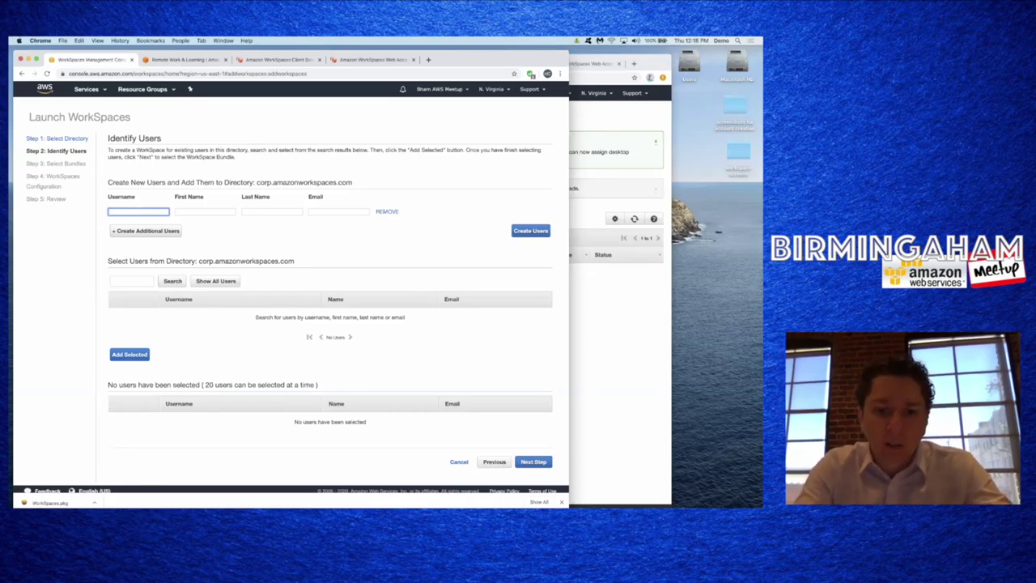
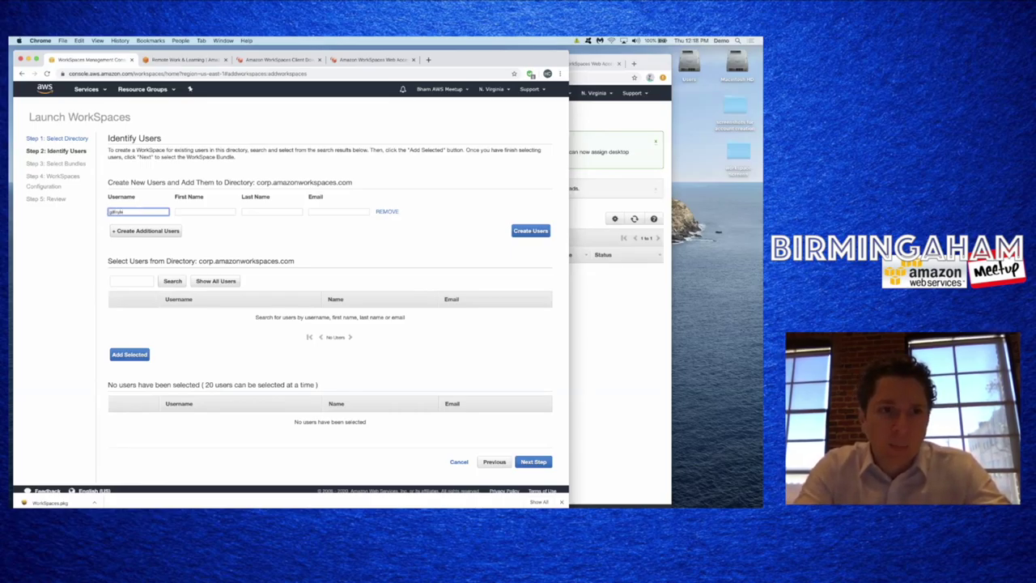
key("Tab")
type("Greg")
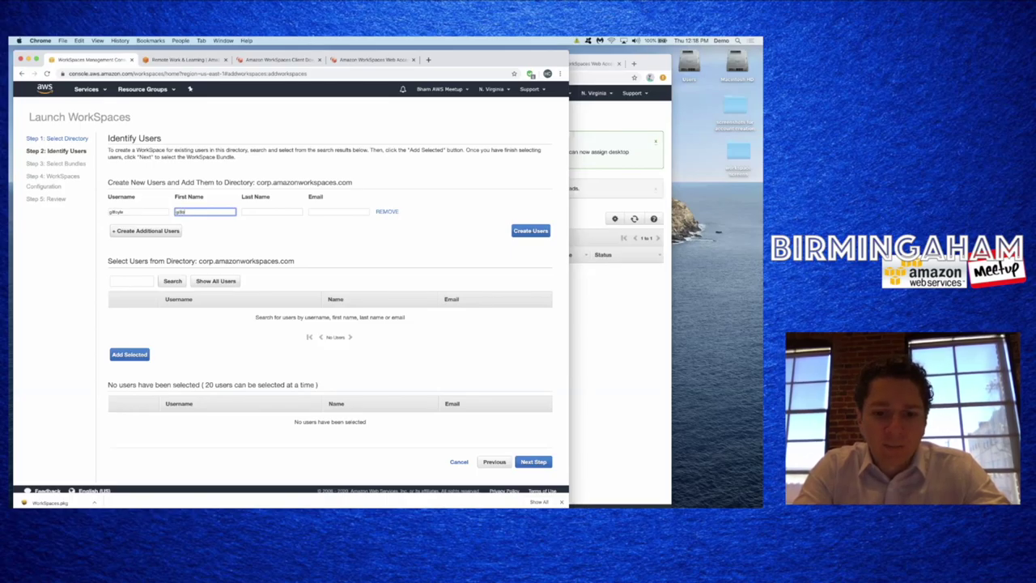
key("Tab")
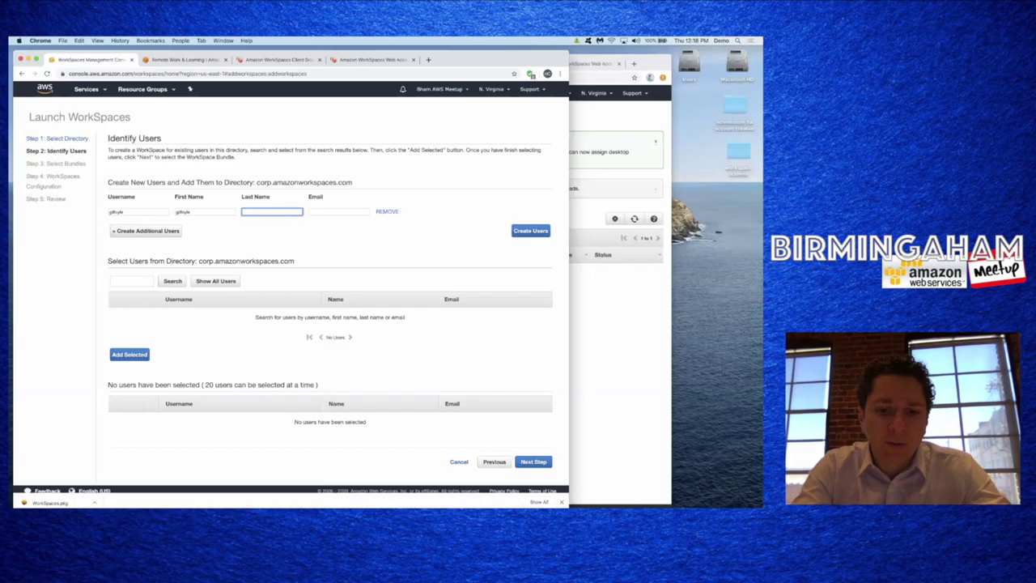
type("testuser")
key("Tab")
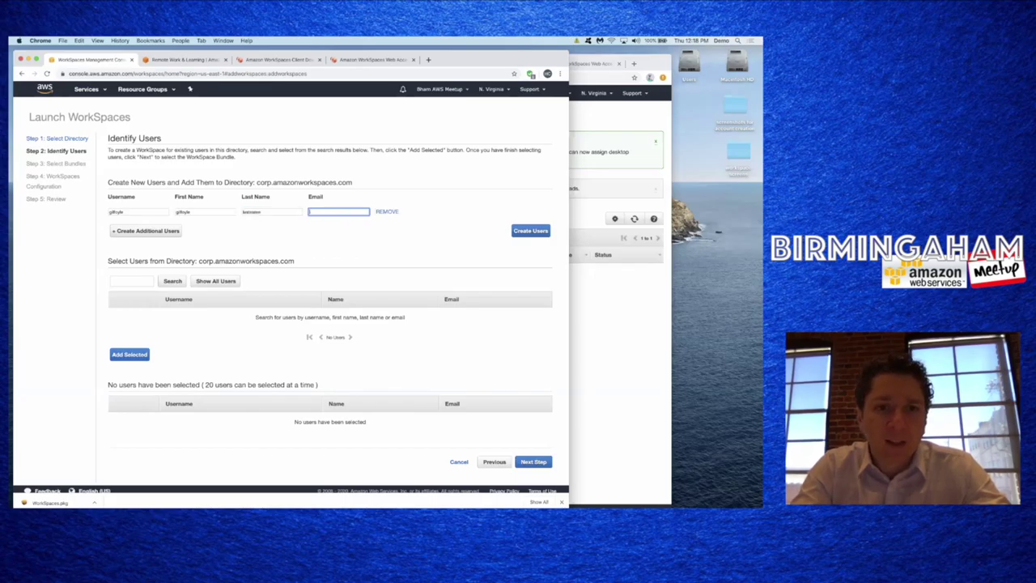
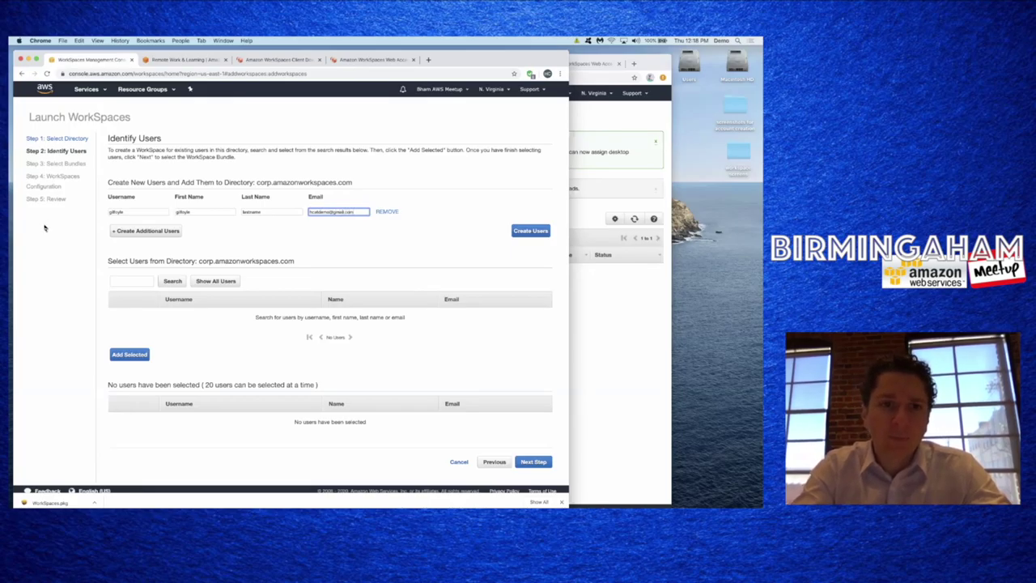
left_click(132, 230)
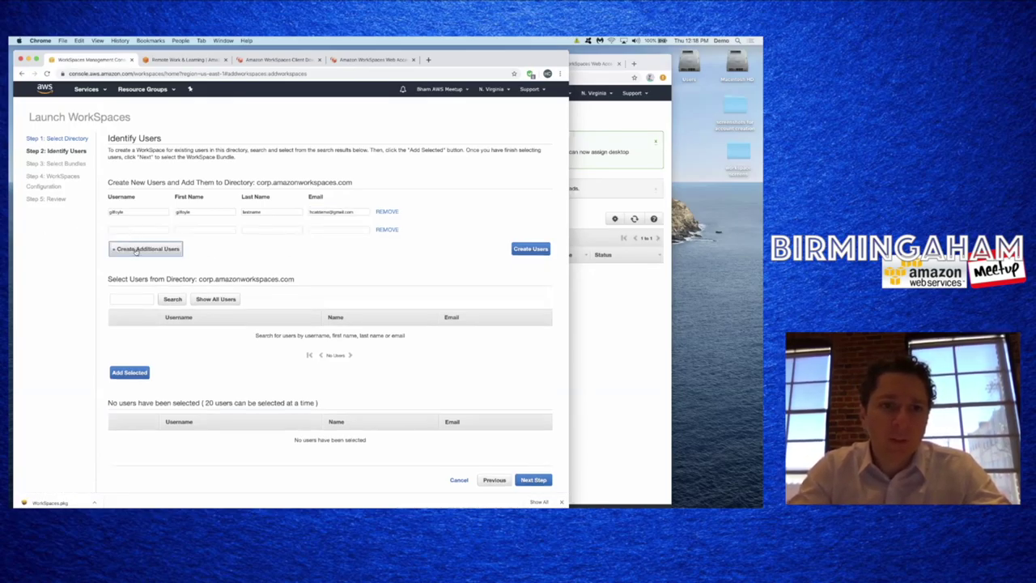
left_click(395, 230)
left_click(519, 233)
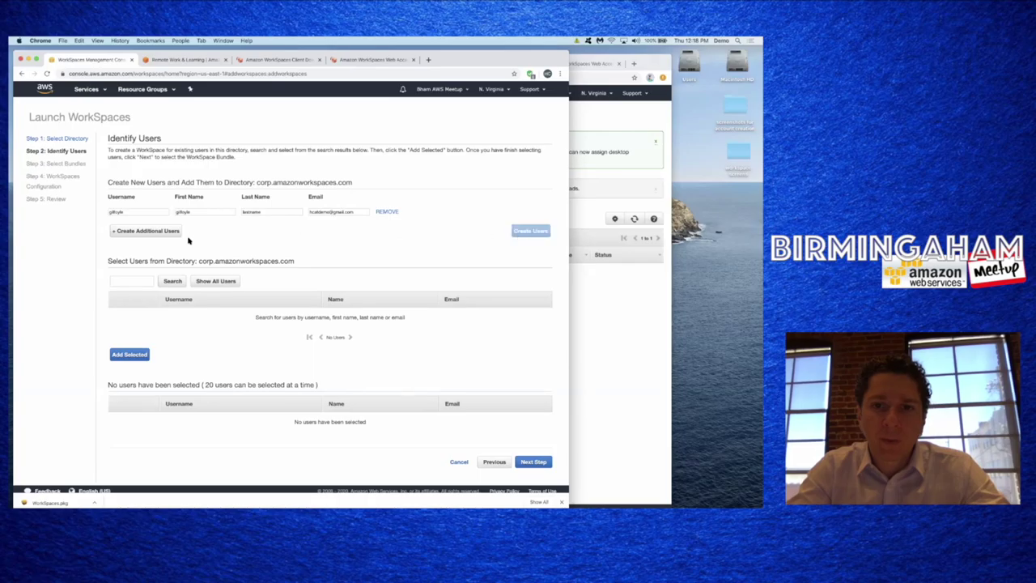
- Search the directory for the new user, add it, and continue to bundle selection
left_click(131, 281)
type("gi")
left_click(172, 281)
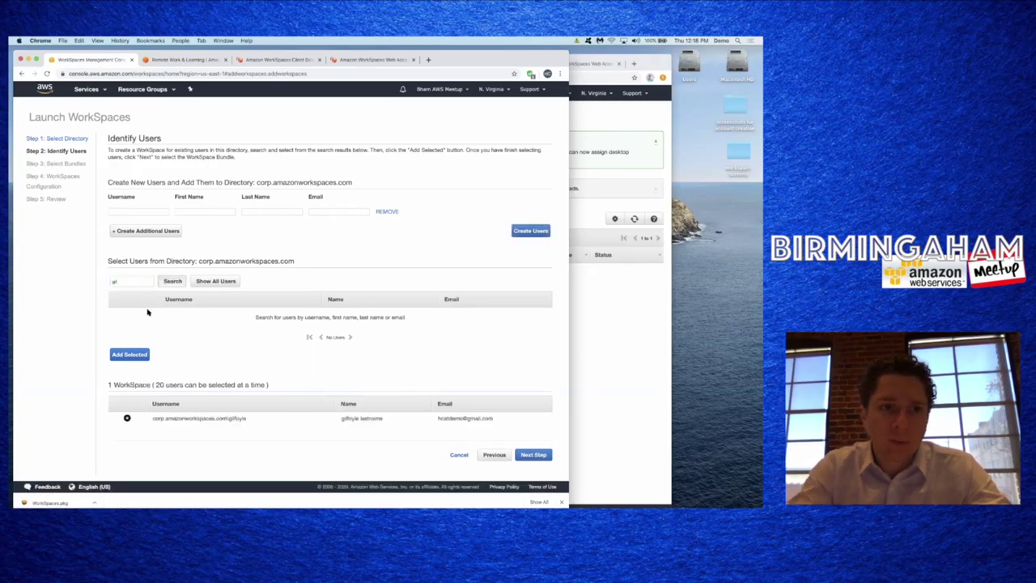
left_click(118, 312)
left_click(131, 345)
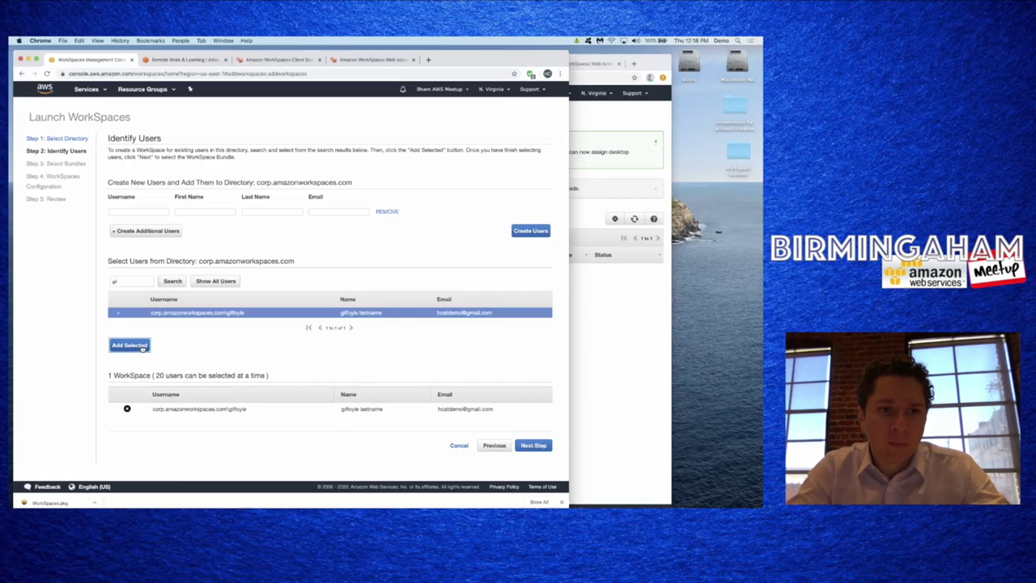
left_click(518, 446)
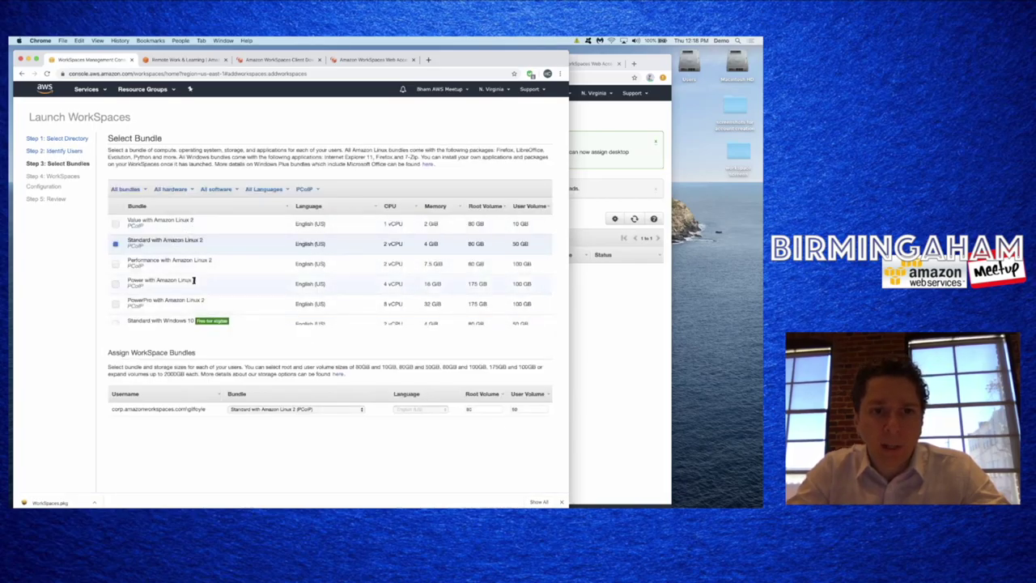
- Assign the new user the custom bundledemo (PCoIP) bundle, with 80 GB root and 10 GB user volumes
scroll(190, 273, "down", 3)
scroll(189, 276, "down", 2)
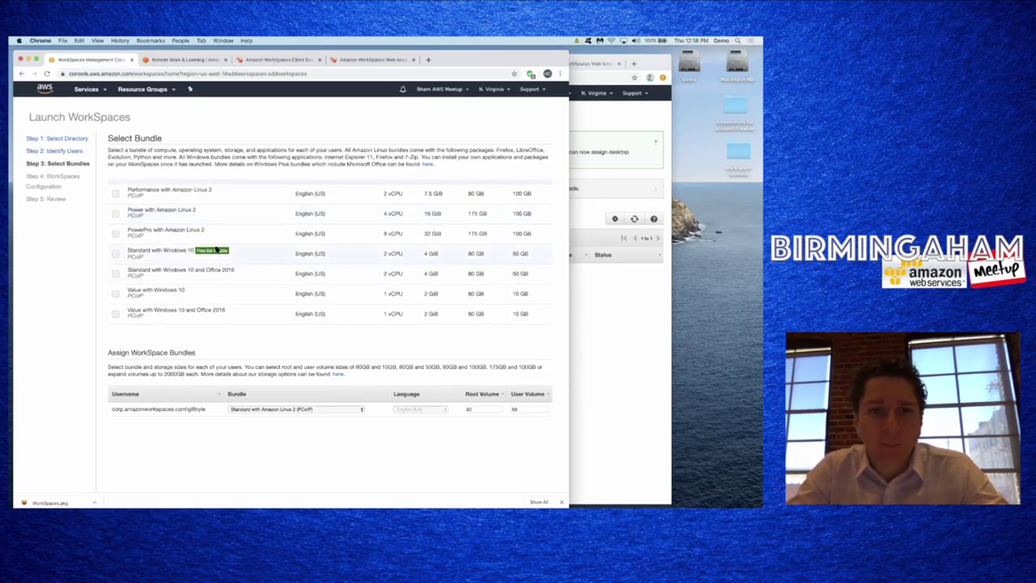
scroll(231, 217, "up", 1)
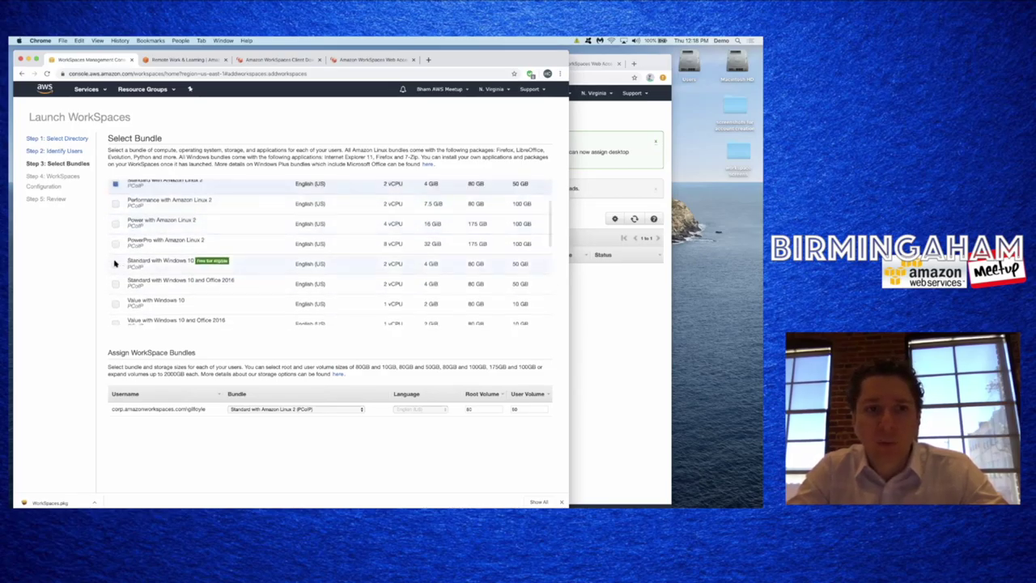
left_click(115, 264)
scroll(118, 267, "down", 6)
scroll(143, 276, "down", 1)
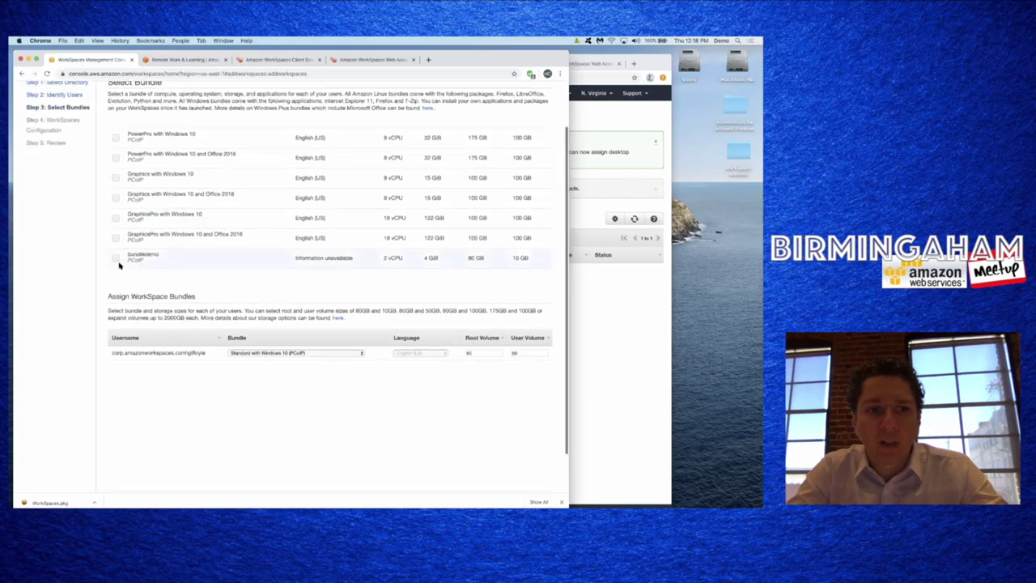
left_click(115, 258)
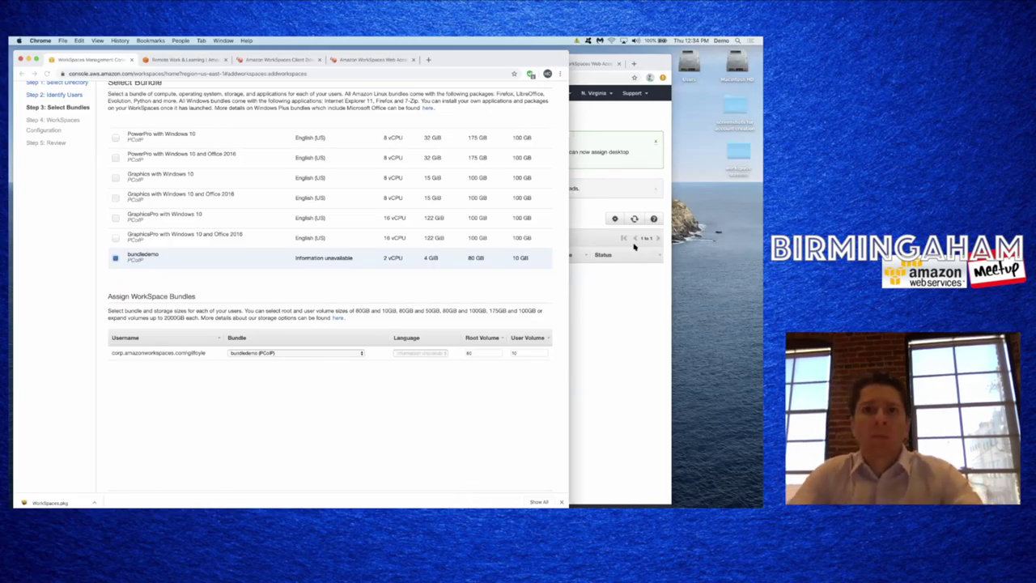
- Bring forward the WorkSpaces console window showing the launching notice
left_click(602, 124)
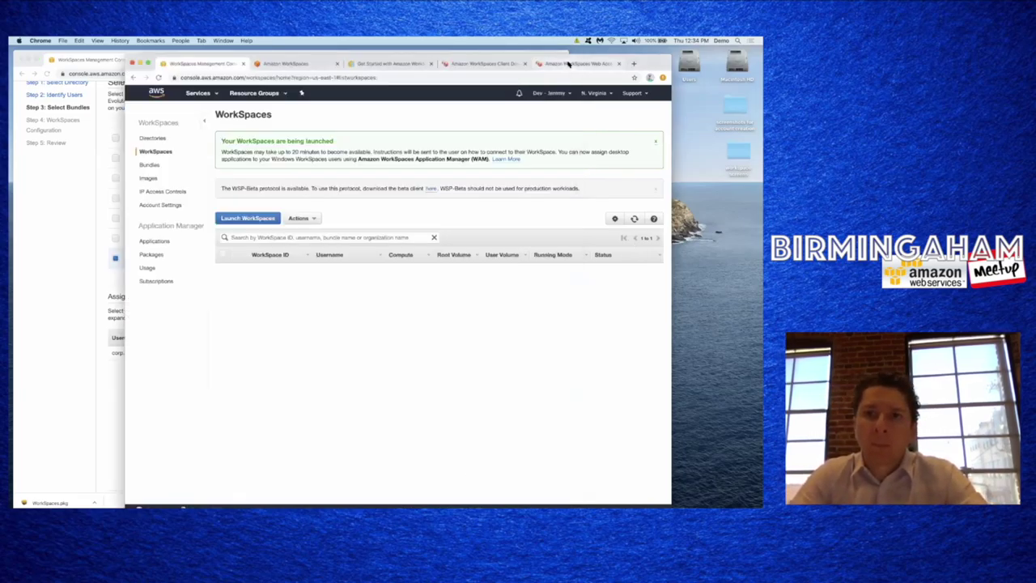
- Review the WorkSpaces registration, client download, Get Started guide and product pages, then return to the bundle window
left_click(566, 63)
left_click(516, 64)
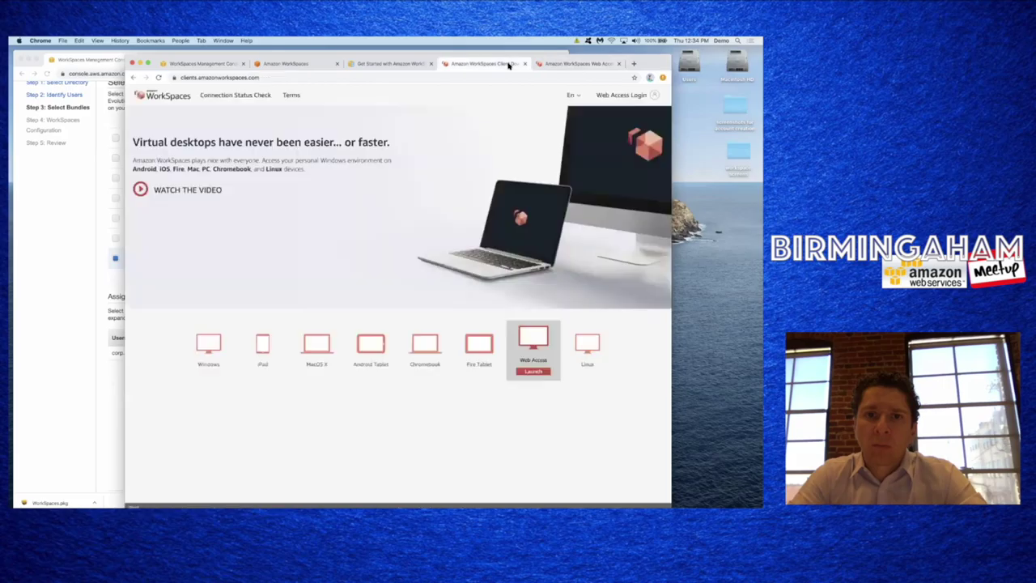
left_click(399, 67)
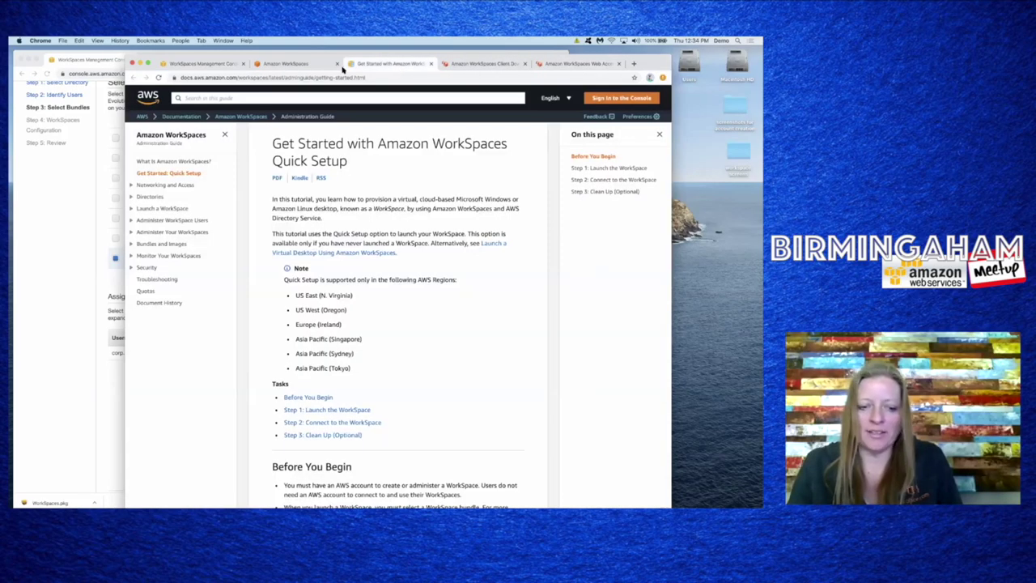
left_click(289, 66)
left_click(69, 198)
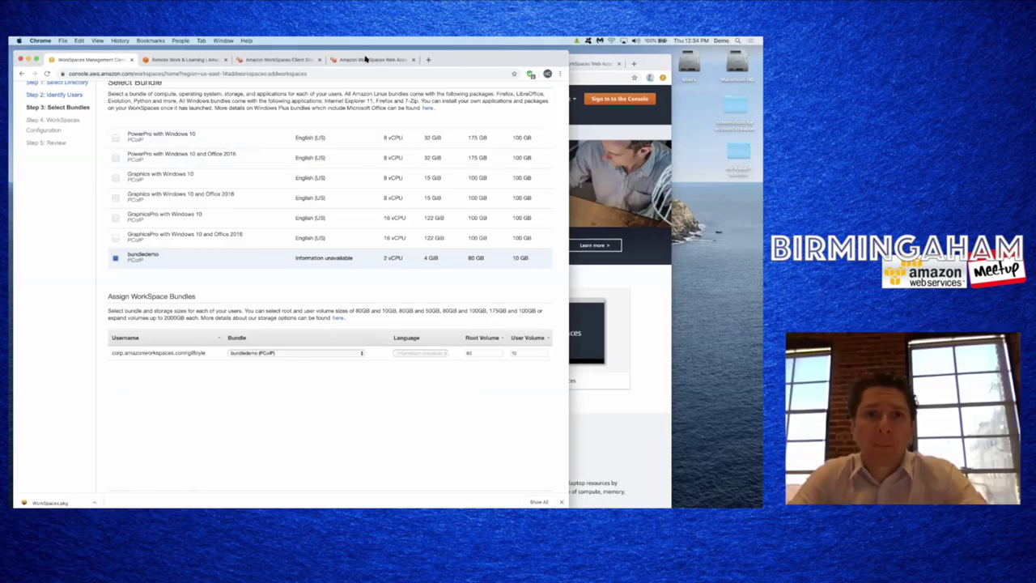
- Close the WorkSpaces web access session and bring the AWS remote-work offers page to the front
left_click(366, 59)
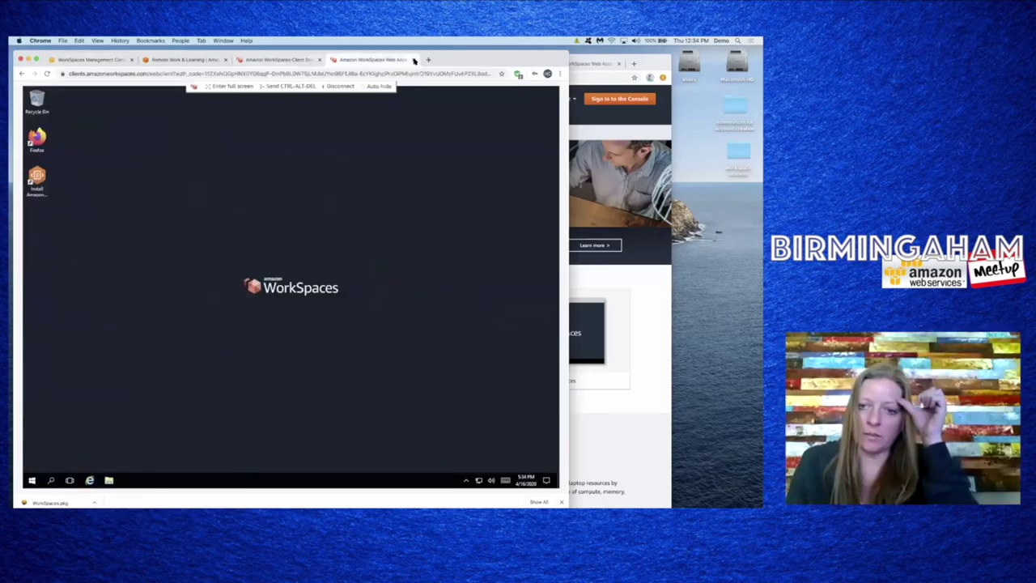
left_click(413, 60)
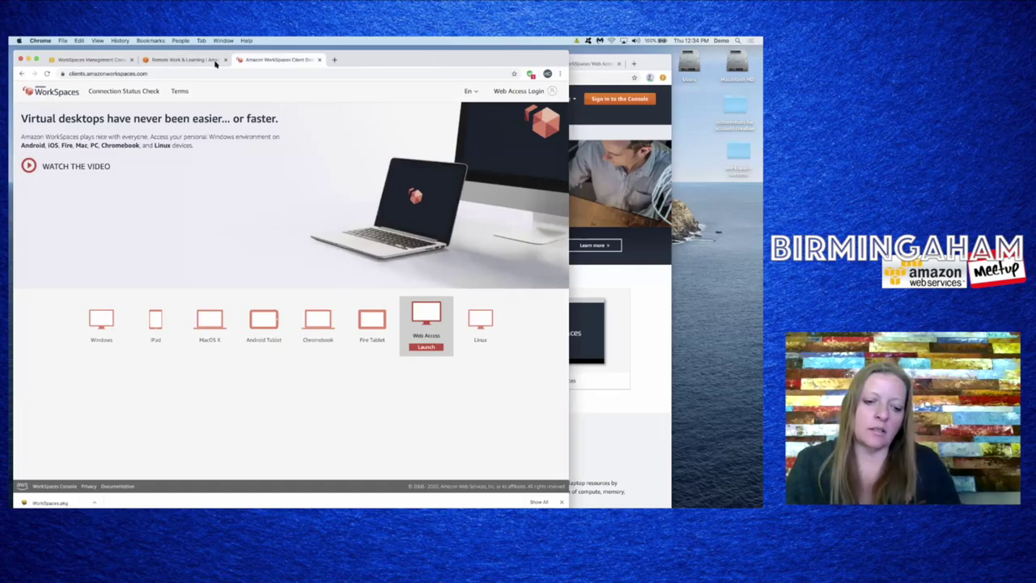
left_click(184, 60)
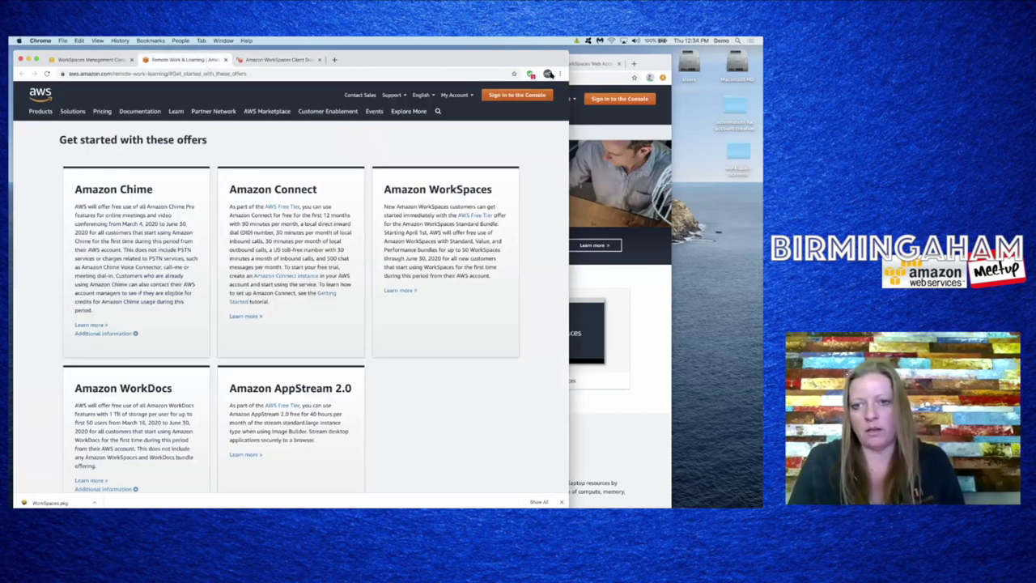
left_click(626, 408)
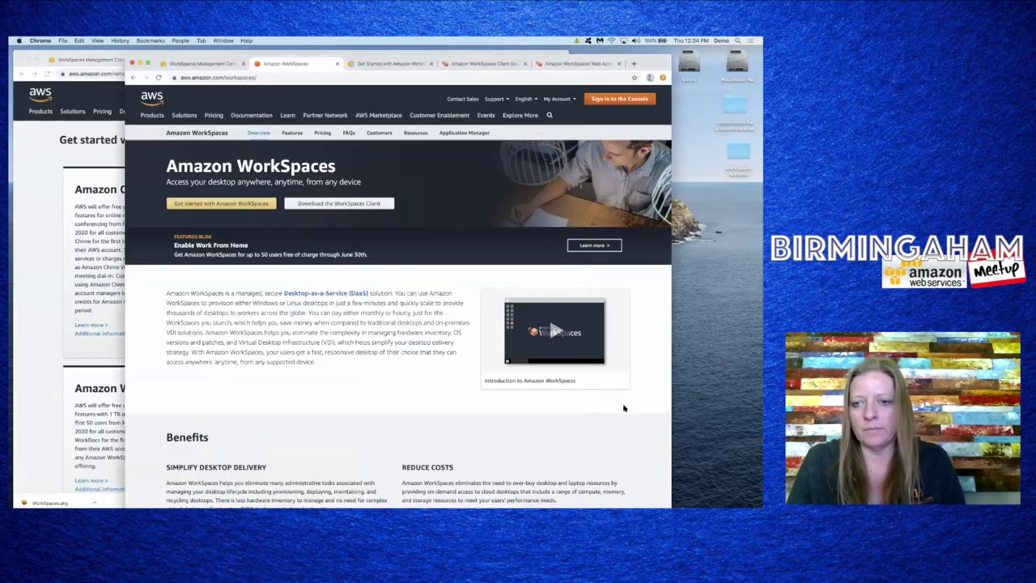
left_click(48, 330)
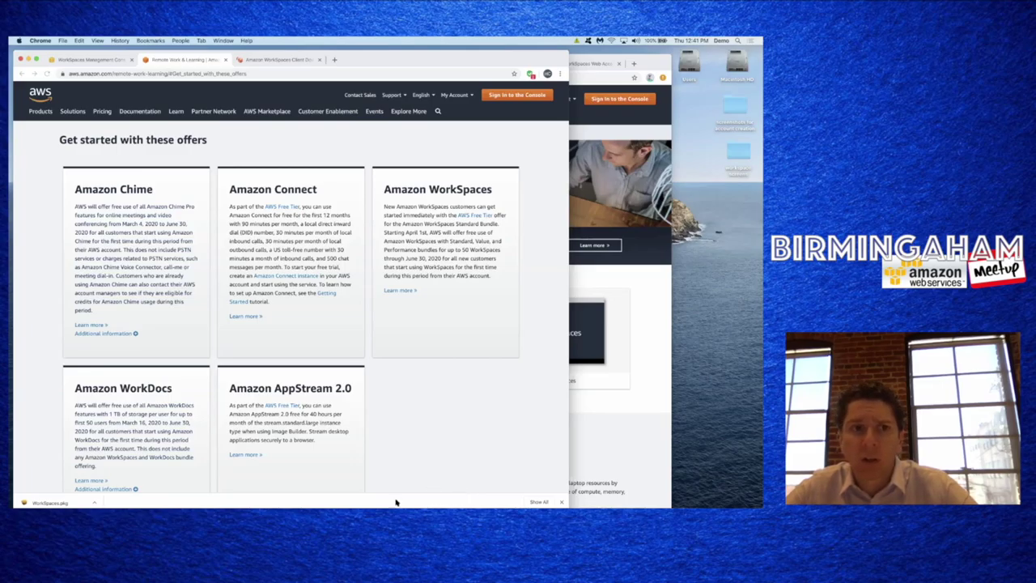
scroll(429, 418, "down", 2)
scroll(429, 417, "up", 1)
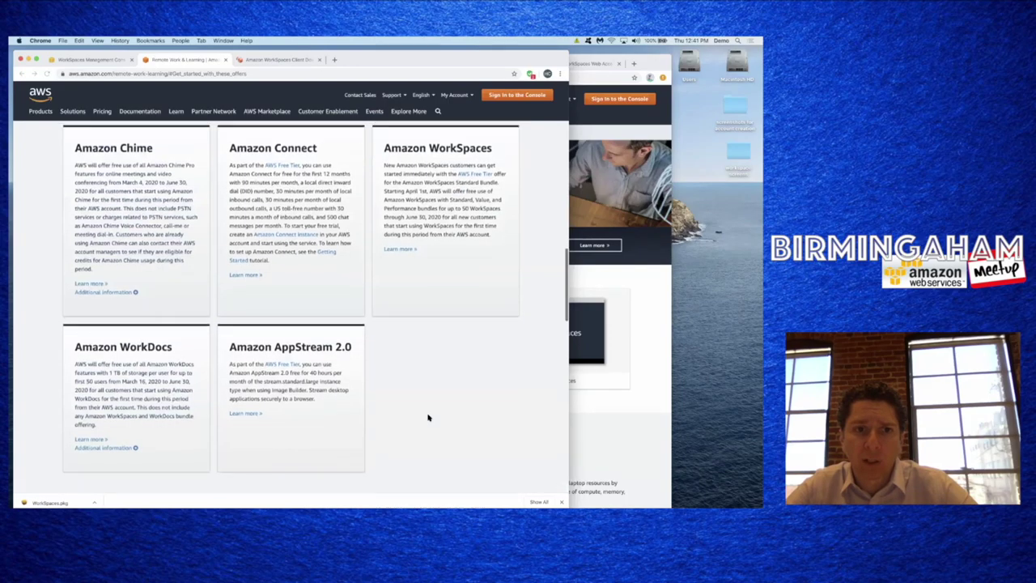